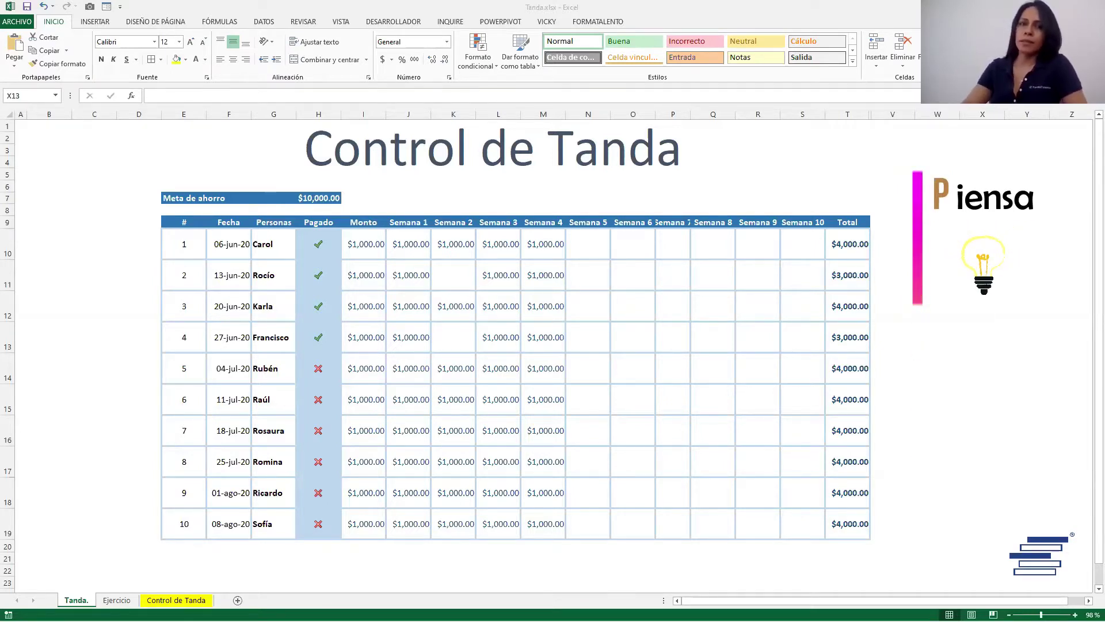
- Enter 2567 as the Meta de ahorro goal in H7
{"action": "left_click", "coordinate": [333, 198]}
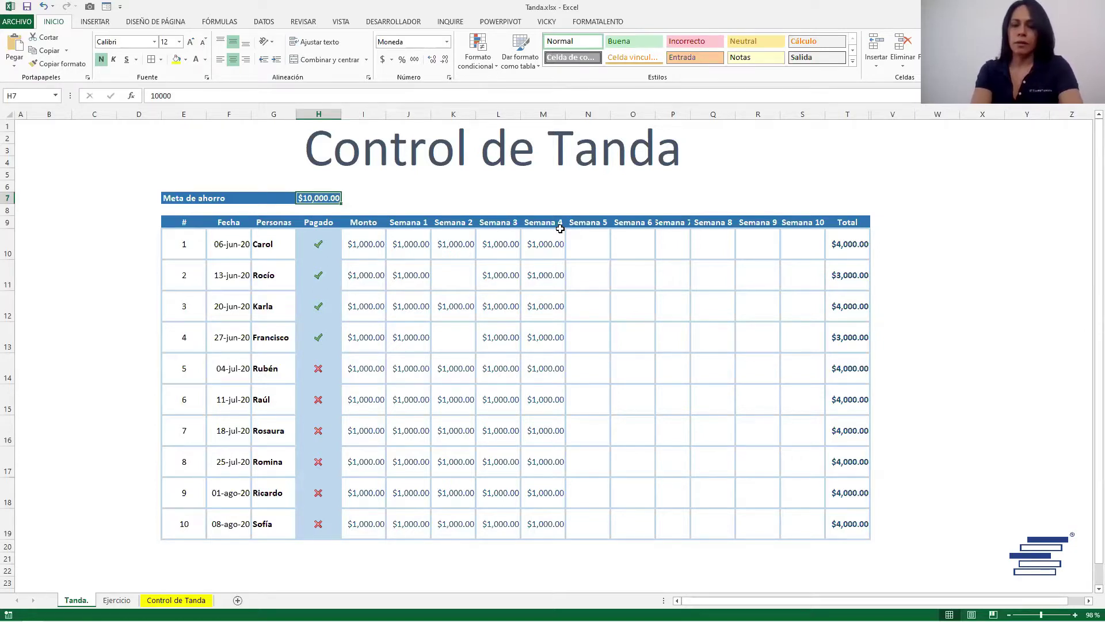
{"action": "type", "text": "2567"}
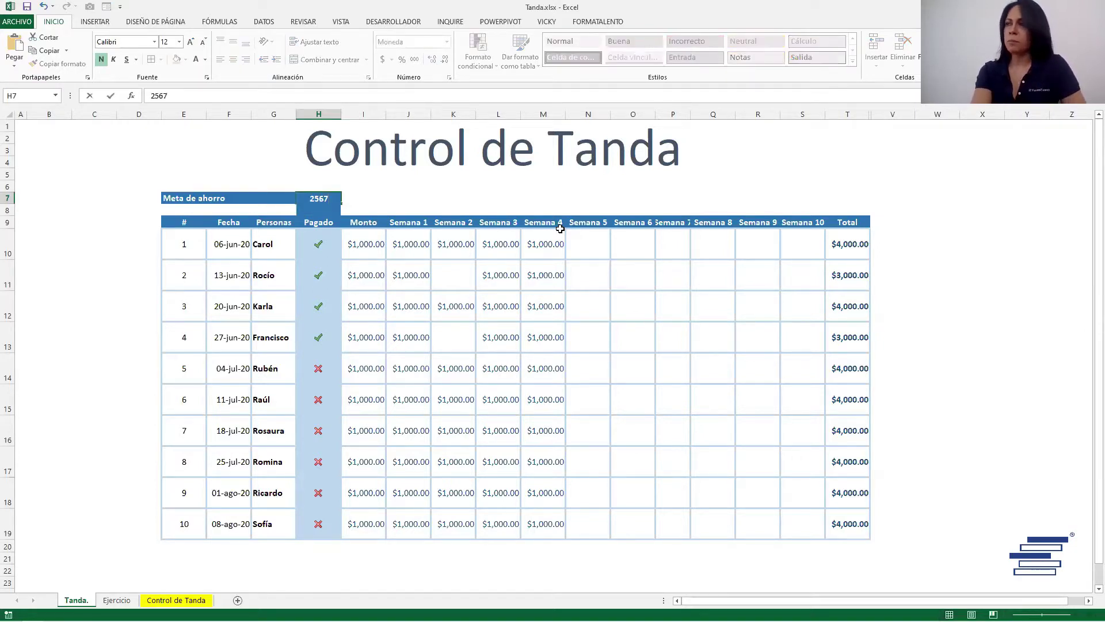
{"action": "key", "text": "Return"}
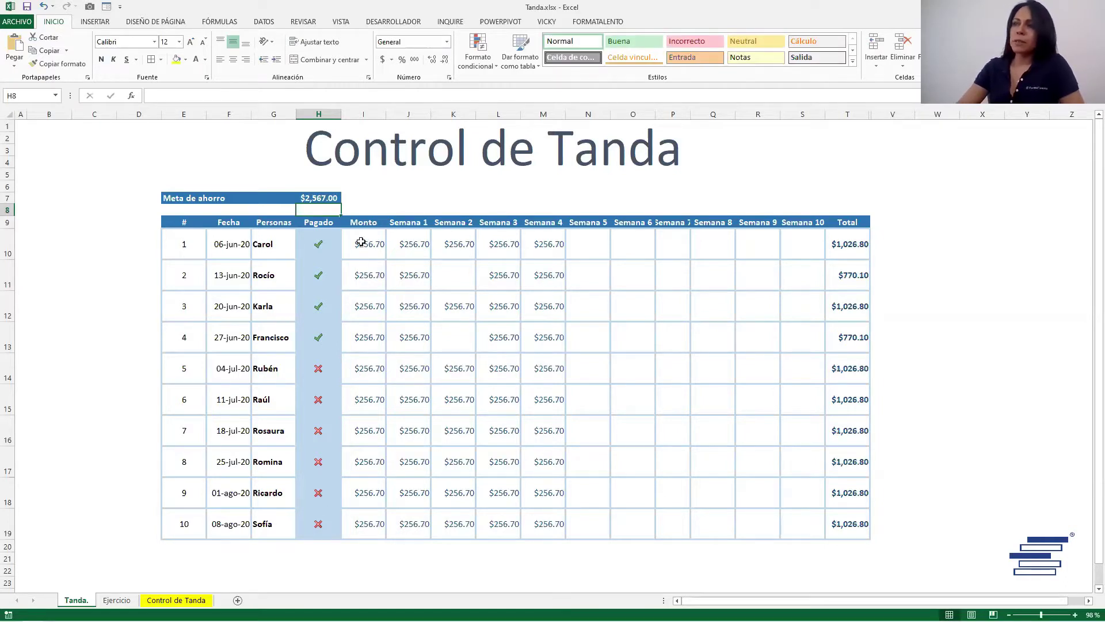
- Review the Monto, weekly payment and Pagado formulas in I10, L12 and H10, and select H10:H13
{"action": "left_click", "coordinate": [361, 241]}
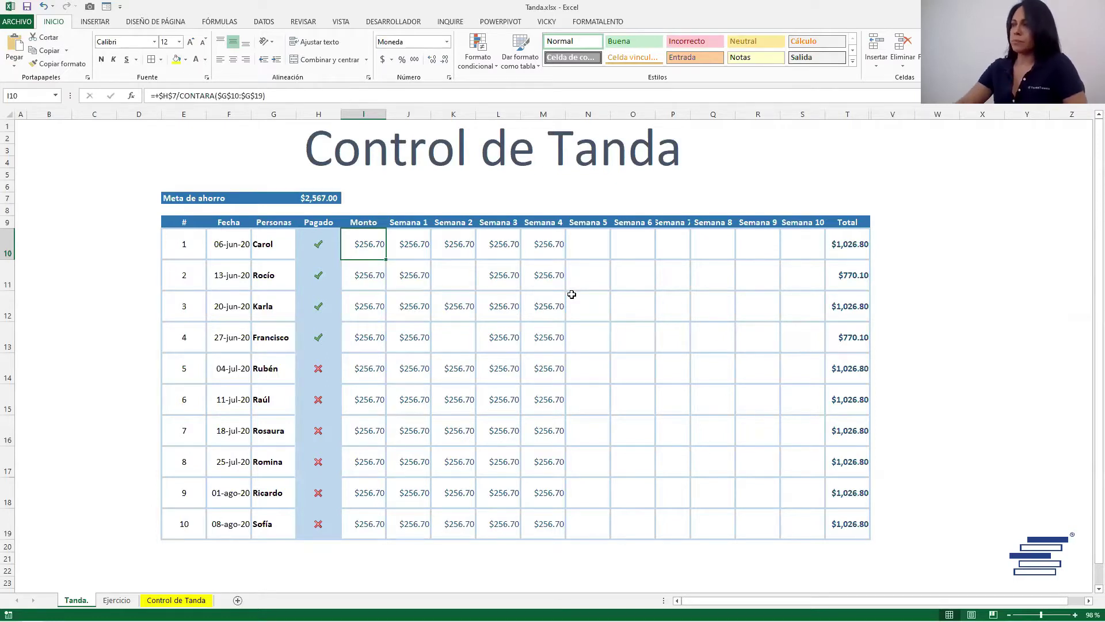
{"action": "left_click", "coordinate": [488, 299]}
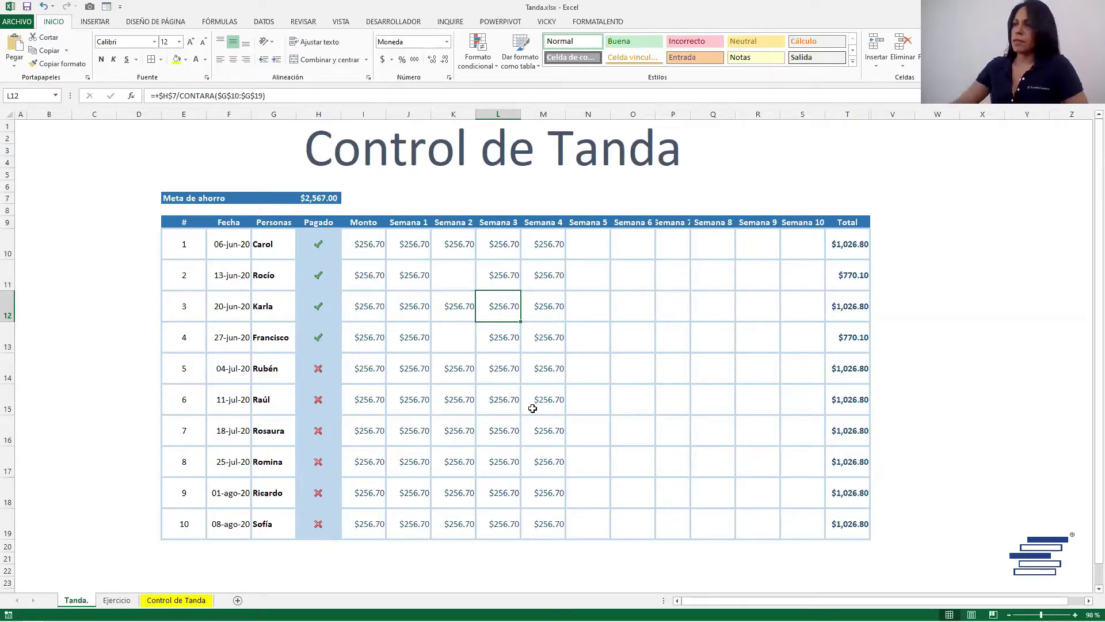
{"action": "left_click", "coordinate": [335, 275]}
{"action": "left_click", "coordinate": [314, 234]}
{"action": "left_click", "coordinate": [325, 326], "text": "shift"}
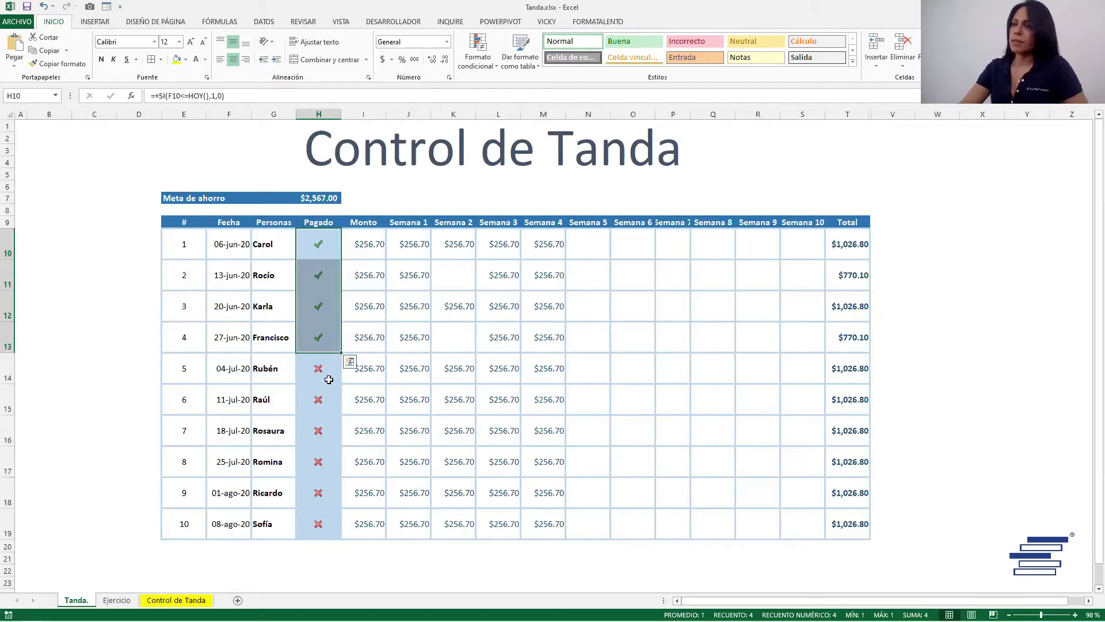
- Change Rubén's date in F14 to 27 junio so his Pagado entry turns paid
{"action": "left_click_drag", "start_coordinate": [326, 371], "coordinate": [328, 503]}
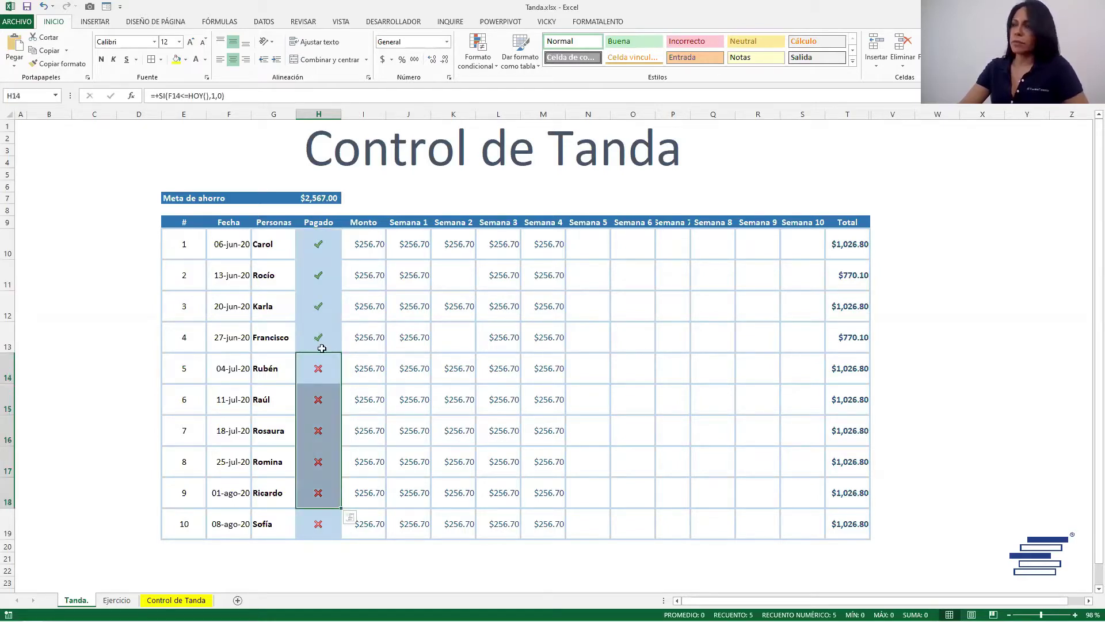
{"action": "left_click", "coordinate": [228, 370]}
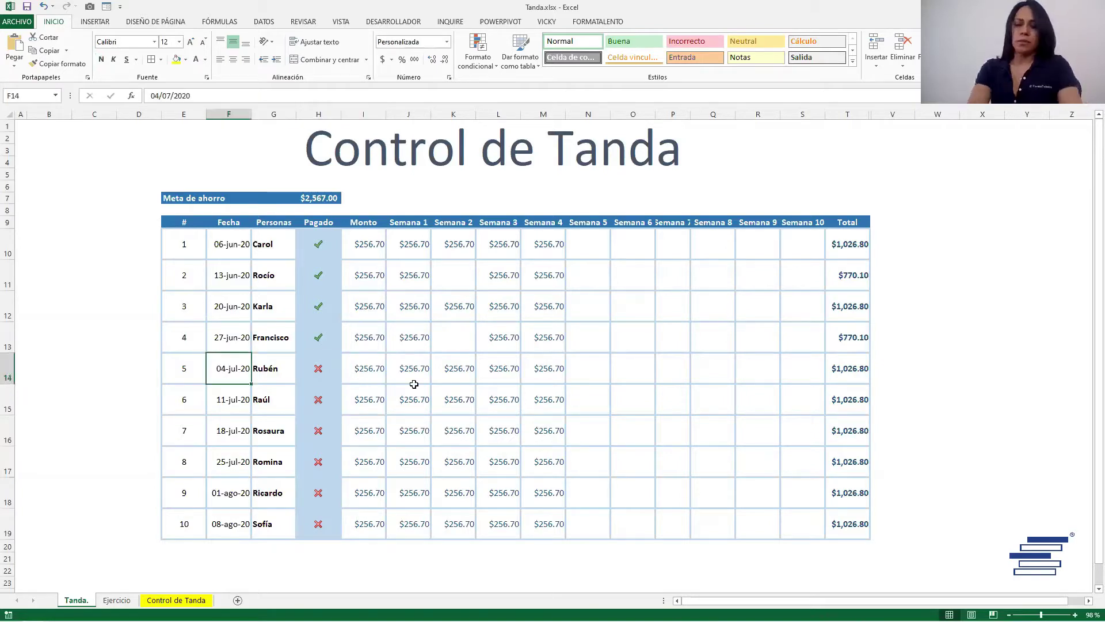
{"action": "type", "text": "27 junio"}
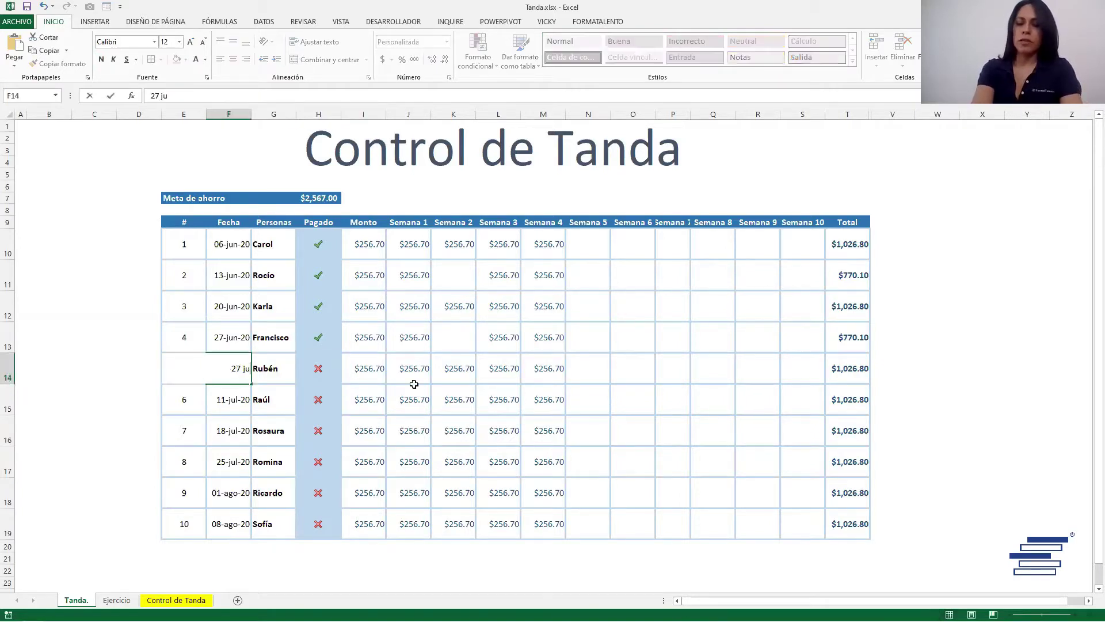
{"action": "left_click", "coordinate": [319, 372]}
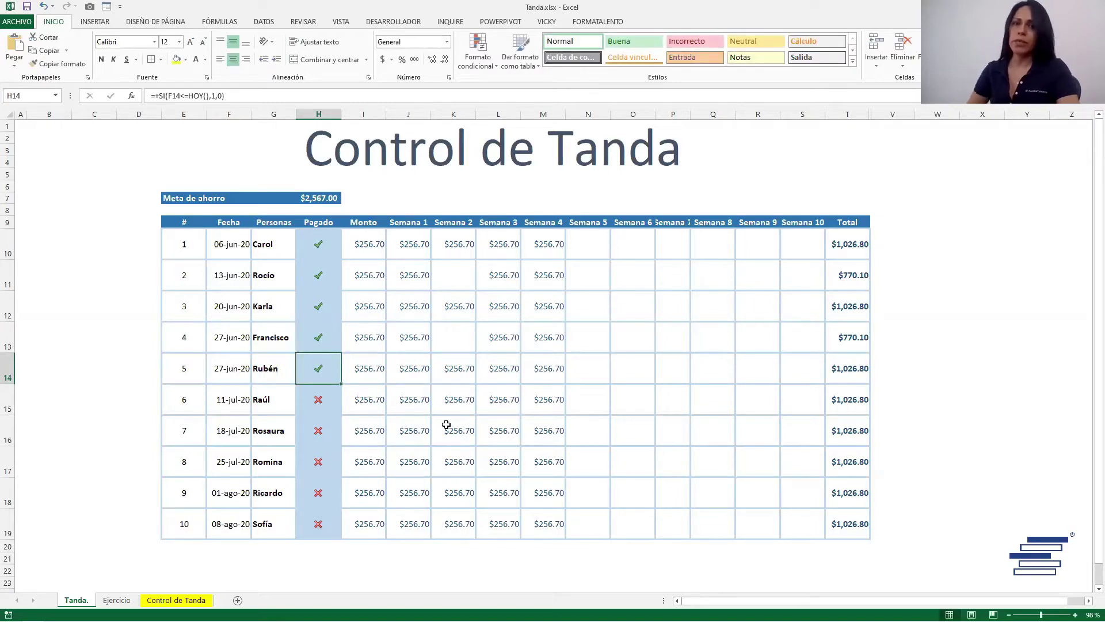
{"action": "left_click", "coordinate": [393, 346]}
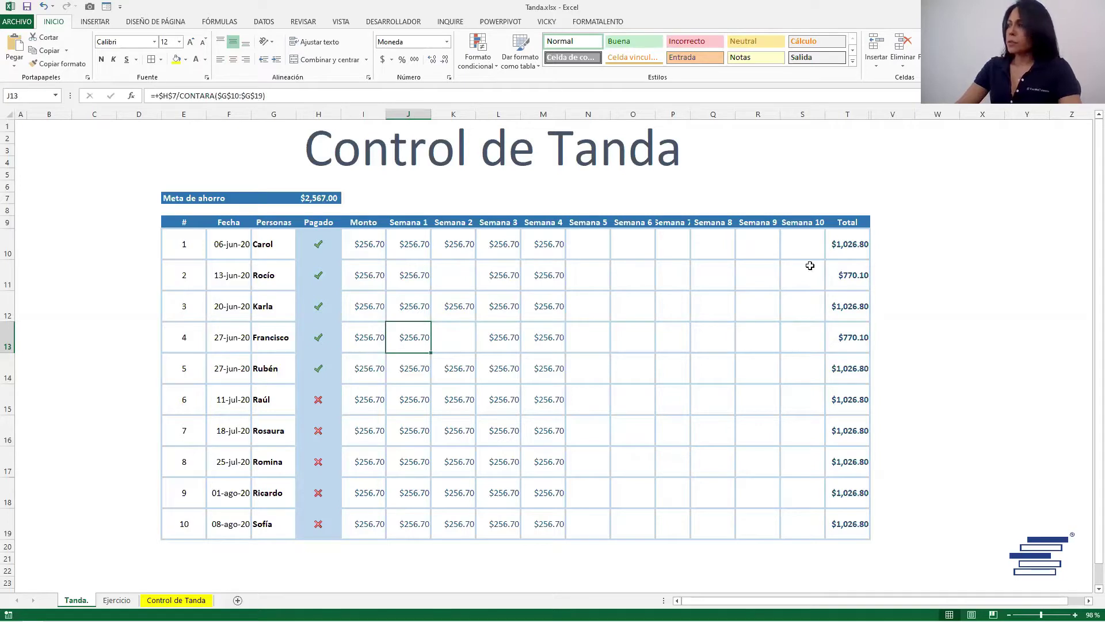
- Extend Carol's J10:M10 payments into Semana 5 and copy $256.70 down to N19
{"action": "left_click", "coordinate": [850, 250]}
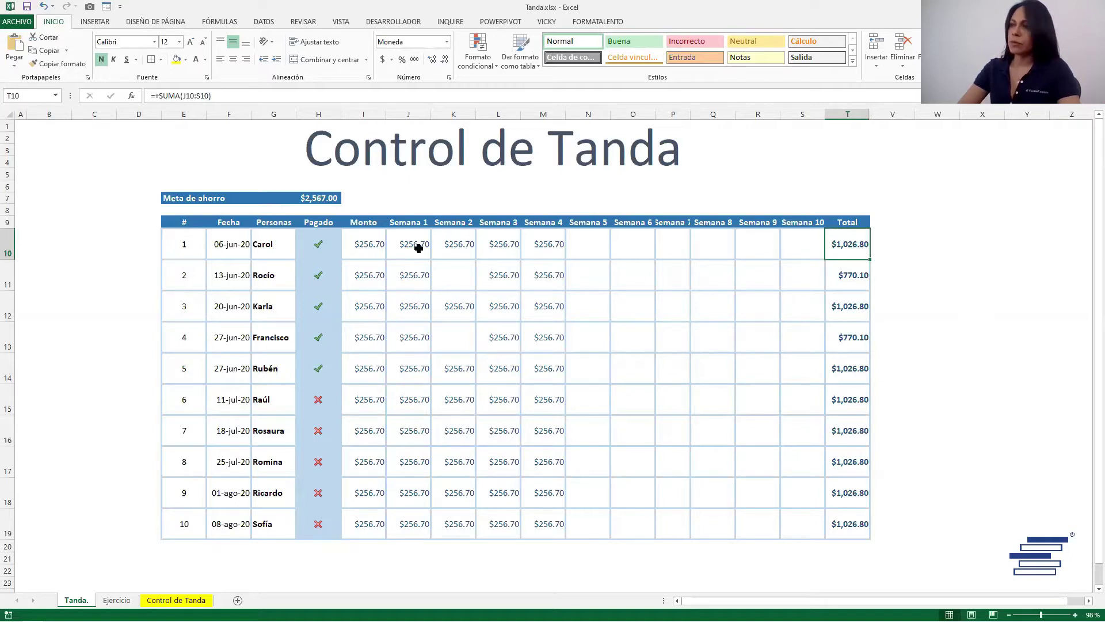
{"action": "left_click_drag", "start_coordinate": [336, 237], "coordinate": [331, 371]}
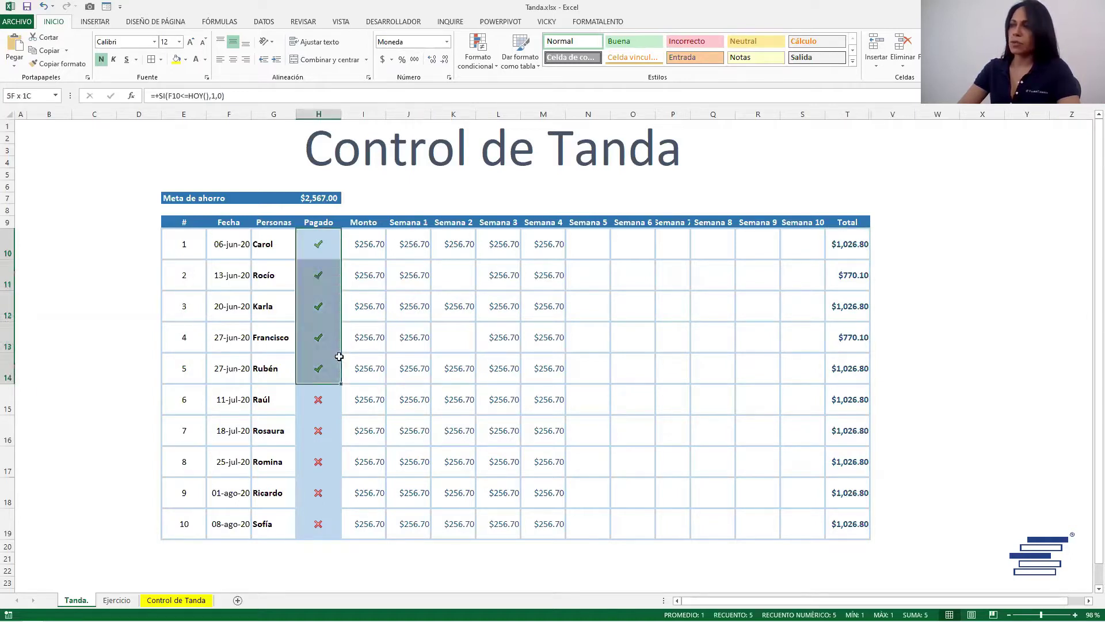
{"action": "left_click_drag", "start_coordinate": [420, 242], "coordinate": [558, 262]}
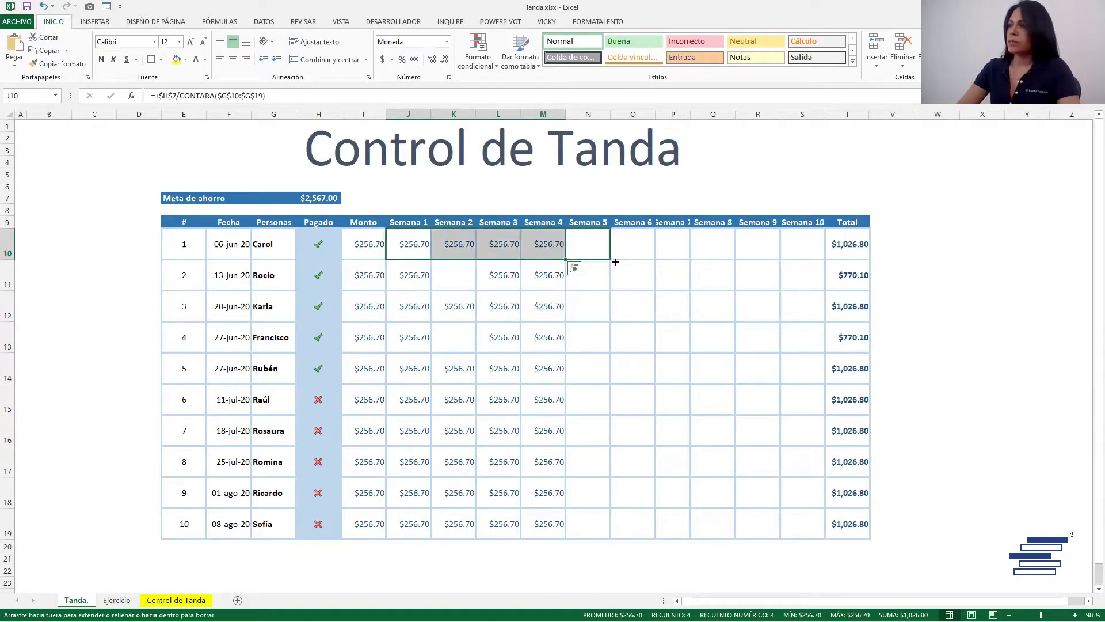
{"action": "left_click_drag", "start_coordinate": [615, 262], "coordinate": [611, 263]}
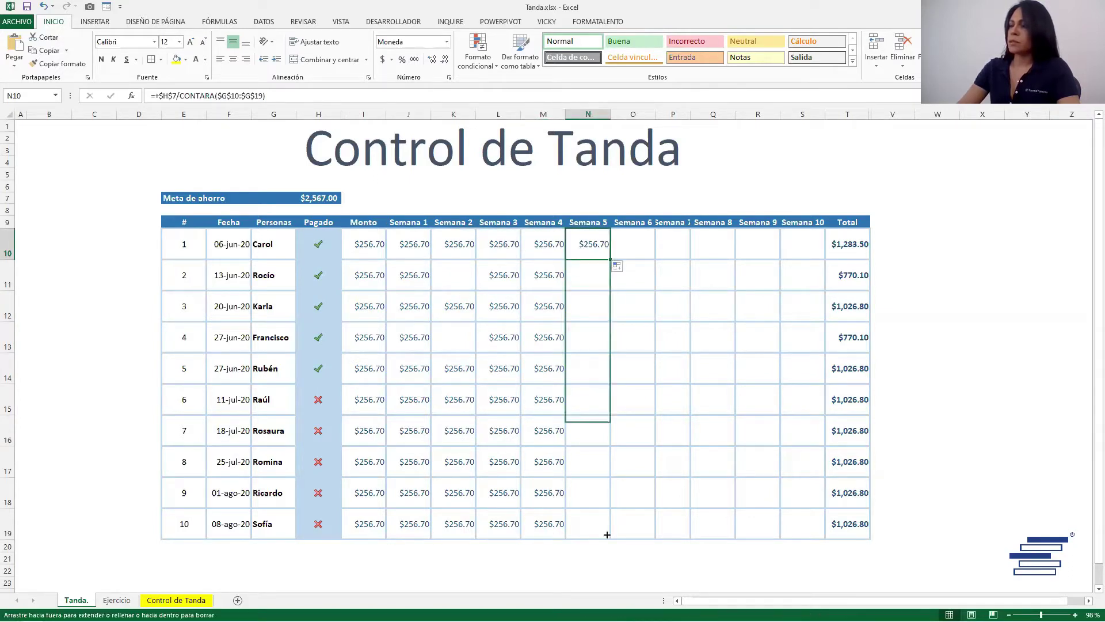
{"action": "left_click_drag", "start_coordinate": [610, 302], "coordinate": [610, 535]}
{"action": "left_click", "coordinate": [806, 423]}
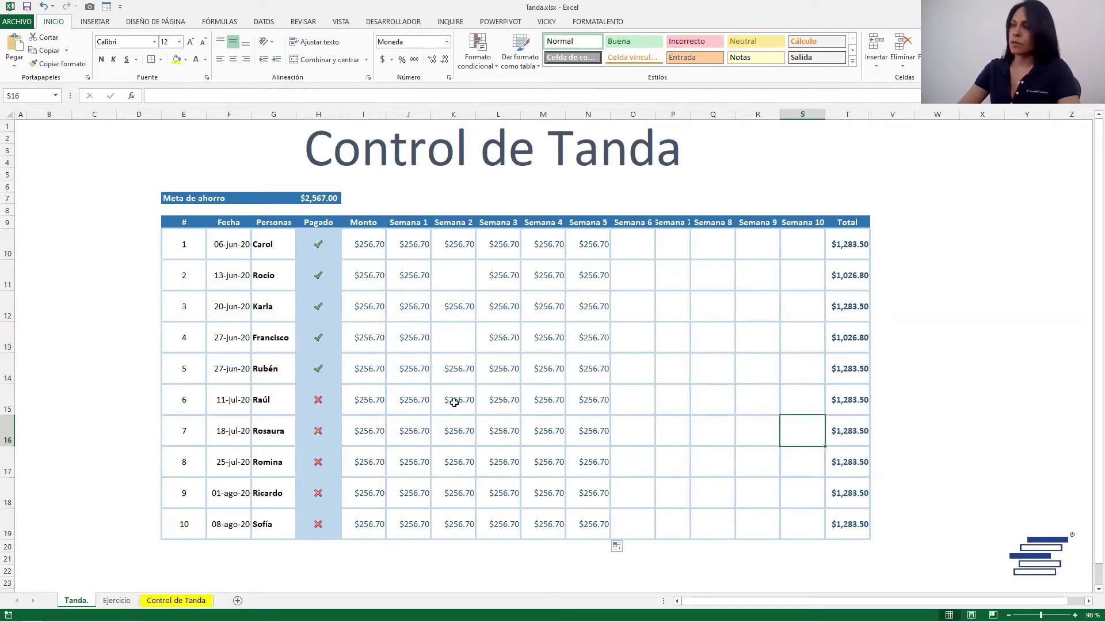
- Check the M12 payment formula, Carol's J10:N10 sum, and the T10 and T11 Totals
{"action": "left_click", "coordinate": [544, 294]}
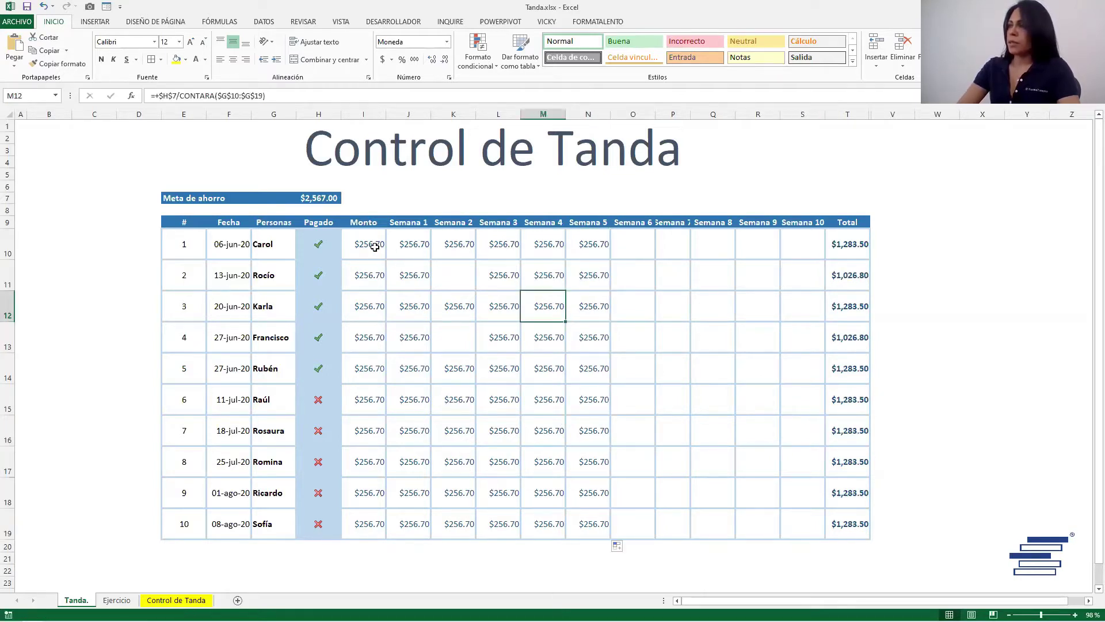
{"action": "left_click_drag", "start_coordinate": [404, 246], "coordinate": [581, 247]}
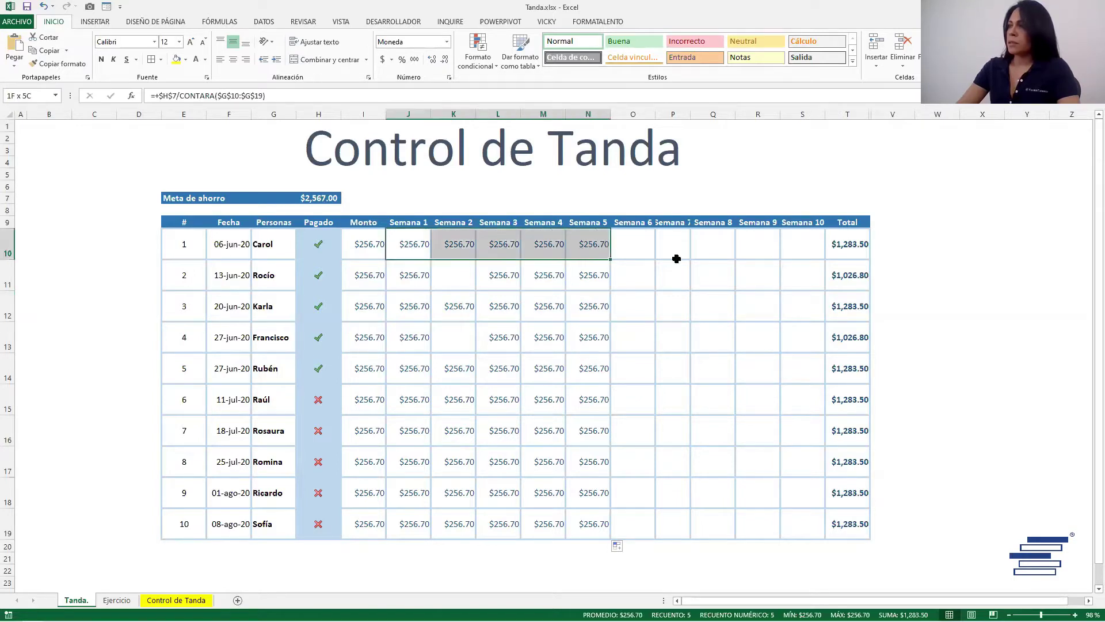
{"action": "left_click", "coordinate": [856, 251]}
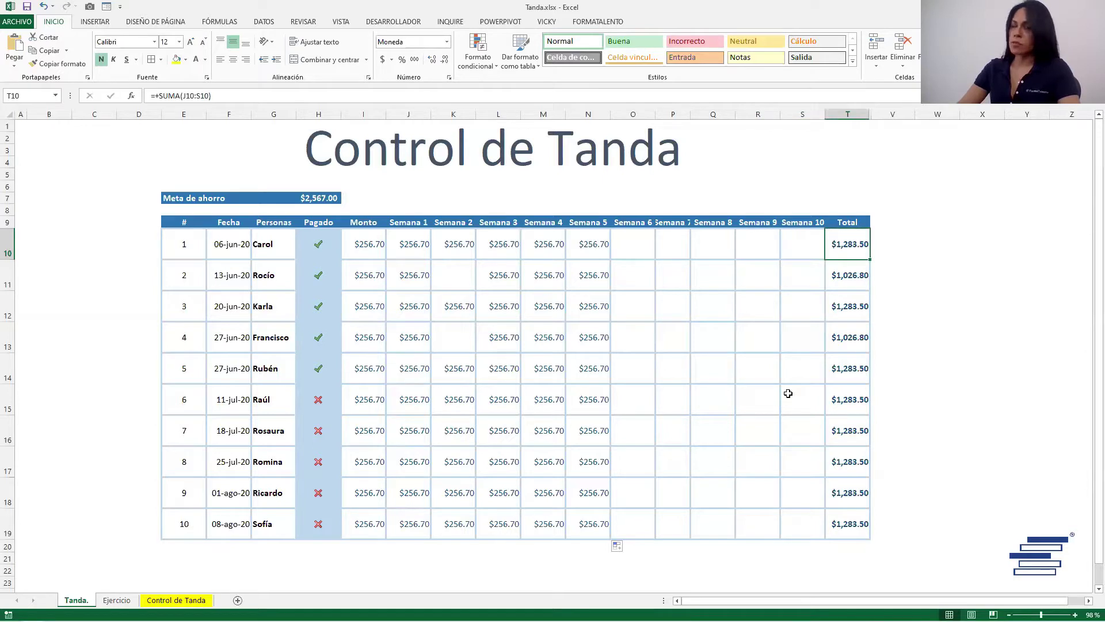
{"action": "left_click", "coordinate": [844, 276]}
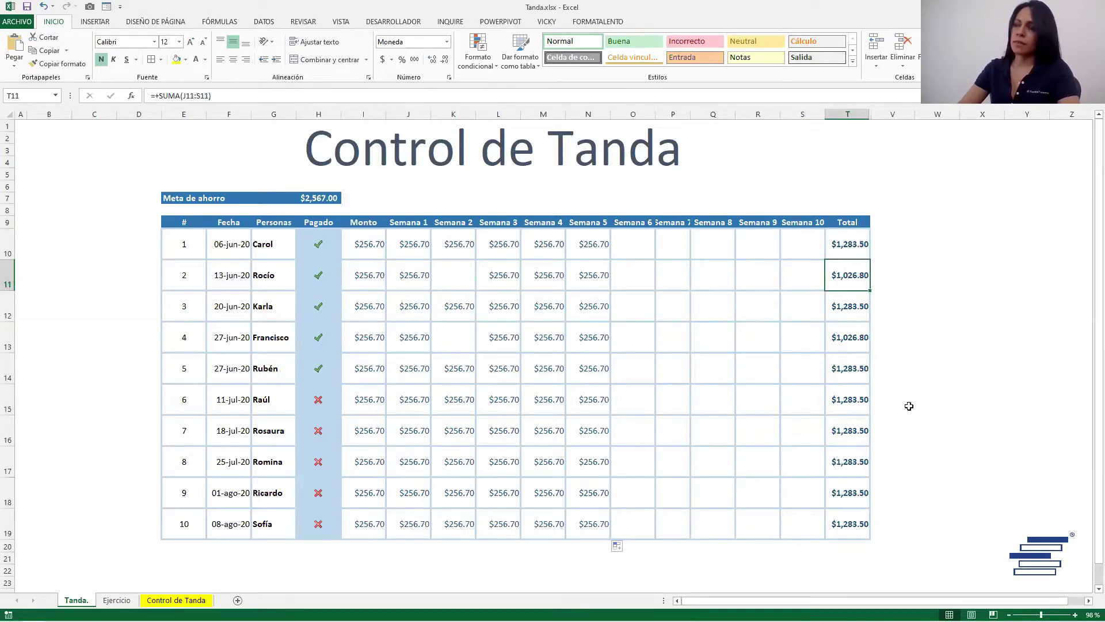
{"action": "left_click", "coordinate": [617, 380]}
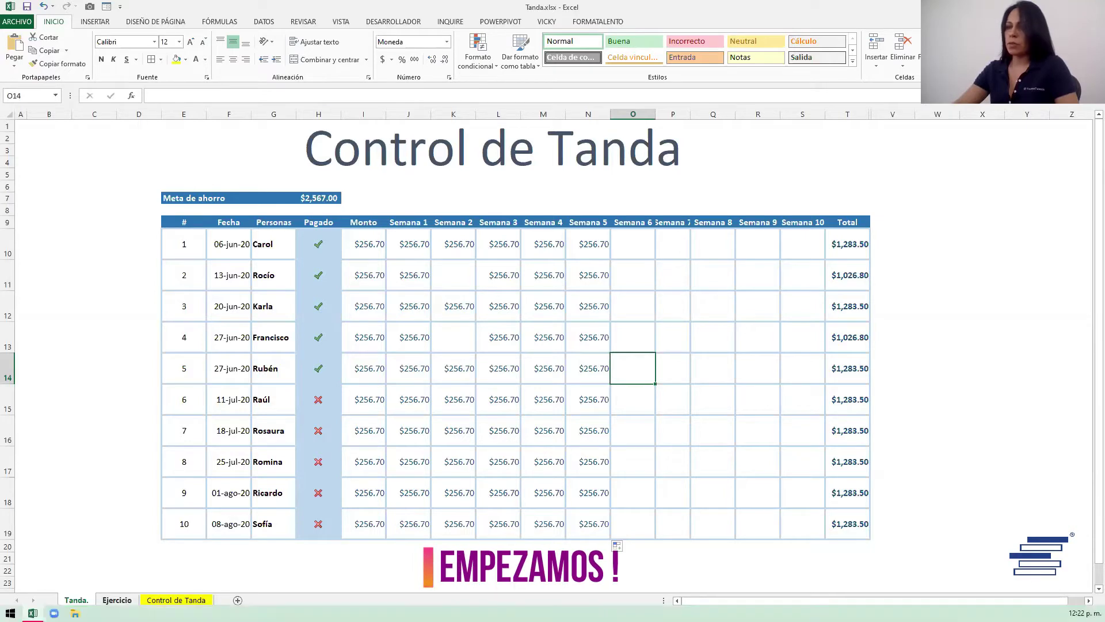
- Move to the blank Ejercicio sheet with Ctrl+Page Down
{"action": "key", "text": "ctrl+Page_Down"}
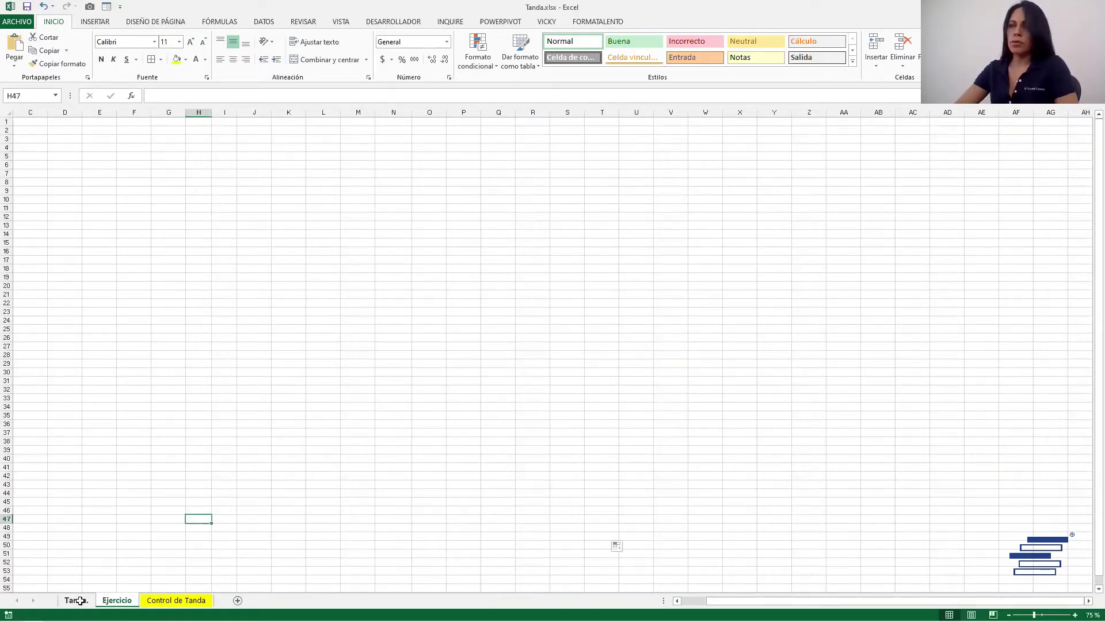
- Type the label Meta in E7 and merge and centre it across E7:F7
{"action": "key", "text": "ctrl+Page_Up"}
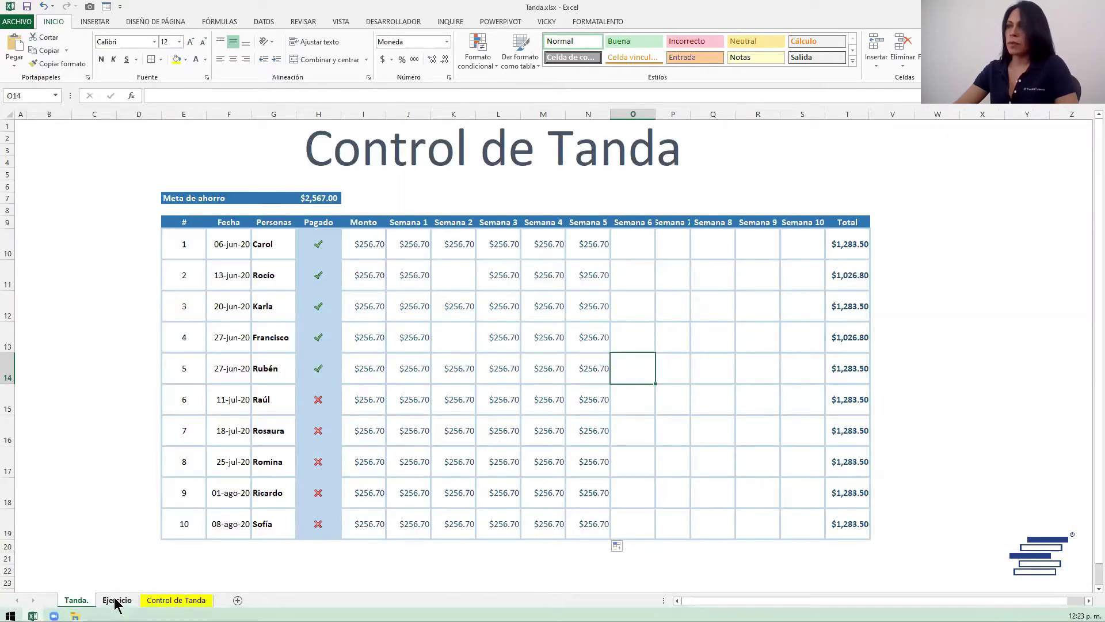
{"action": "left_click", "coordinate": [116, 602]}
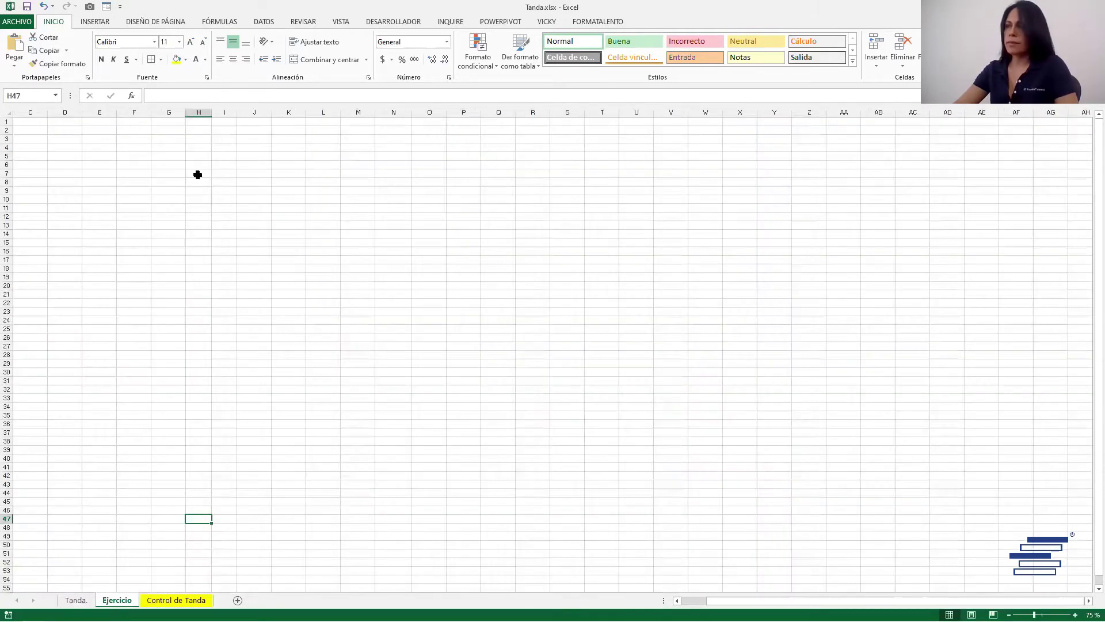
{"action": "left_click", "coordinate": [102, 175]}
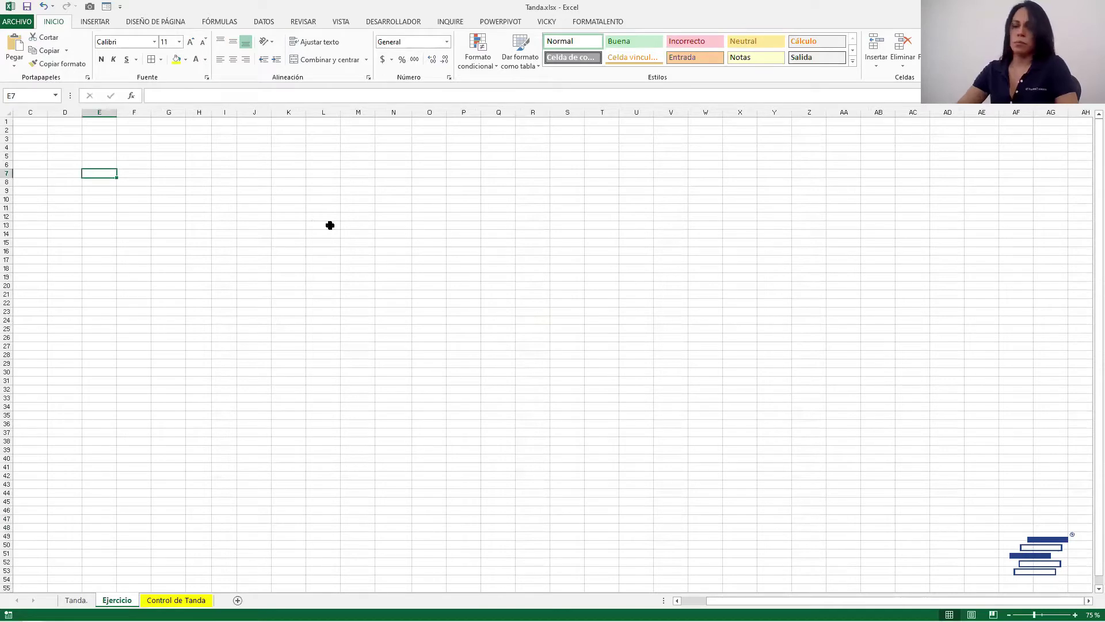
{"action": "type", "text": "Mon"}
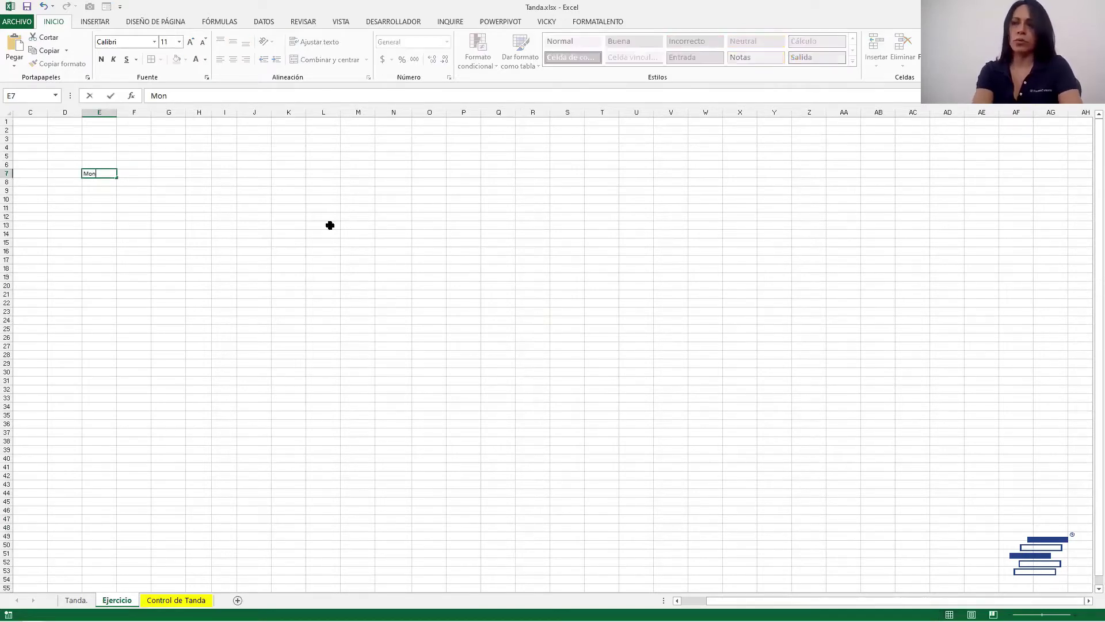
{"action": "type", "text": "to"}
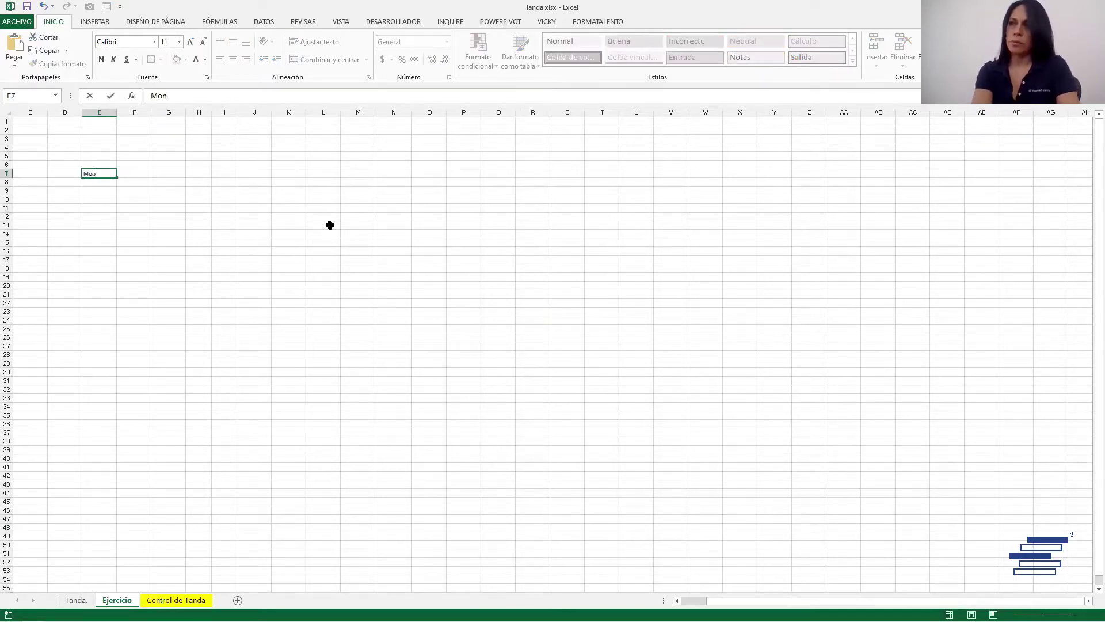
{"action": "key", "text": "BackSpace"}
{"action": "key", "text": "BackSpace"}
{"action": "type", "text": "eta"}
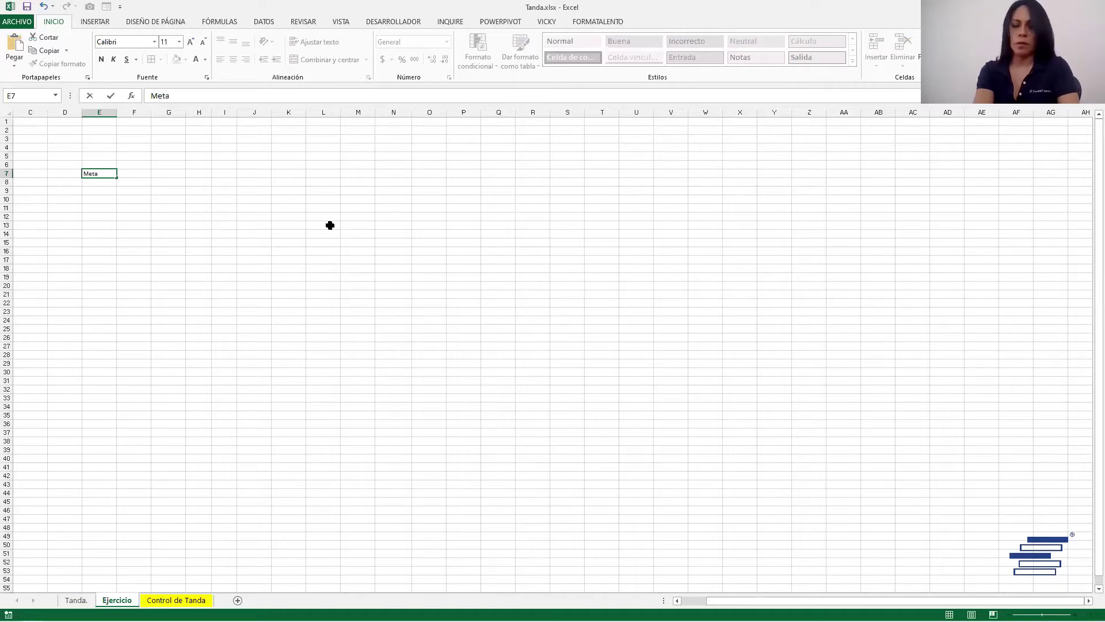
{"action": "key", "text": "Tab"}
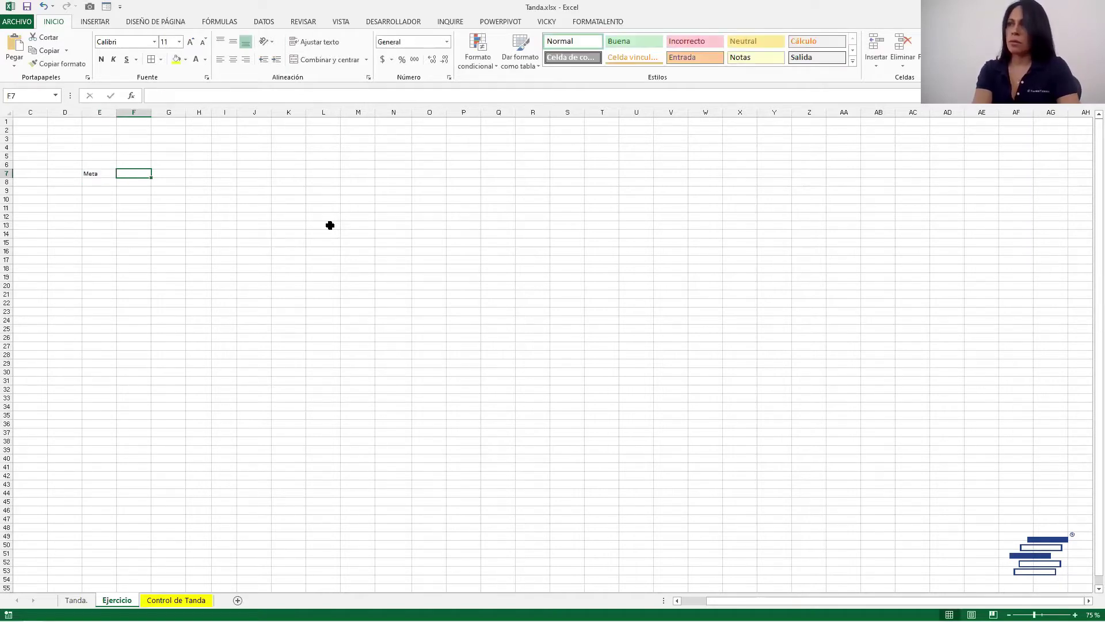
{"action": "key", "text": "Tab"}
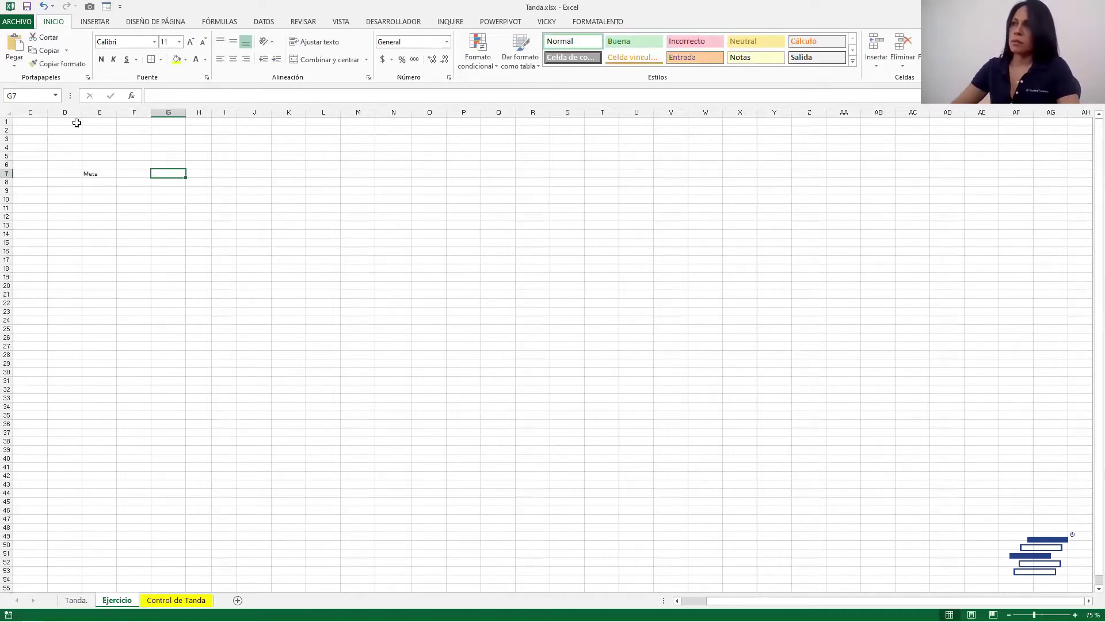
{"action": "left_click_drag", "start_coordinate": [92, 173], "coordinate": [130, 167]}
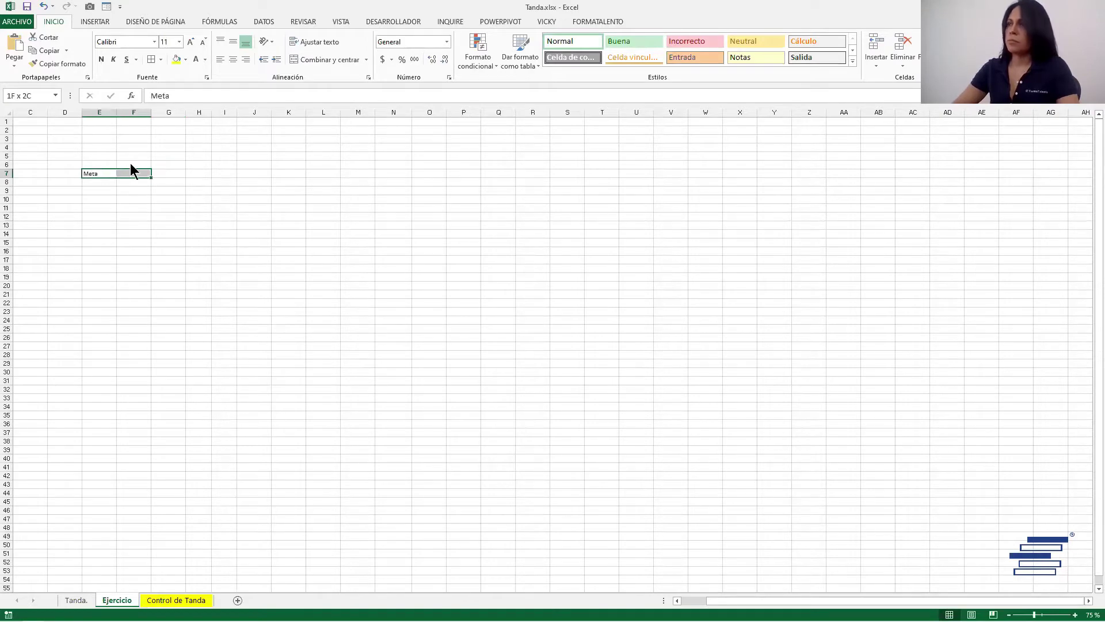
{"action": "left_click", "coordinate": [327, 61]}
- Fill goal cell G7 yellow, then move to E9
{"action": "key", "text": "Tab"}
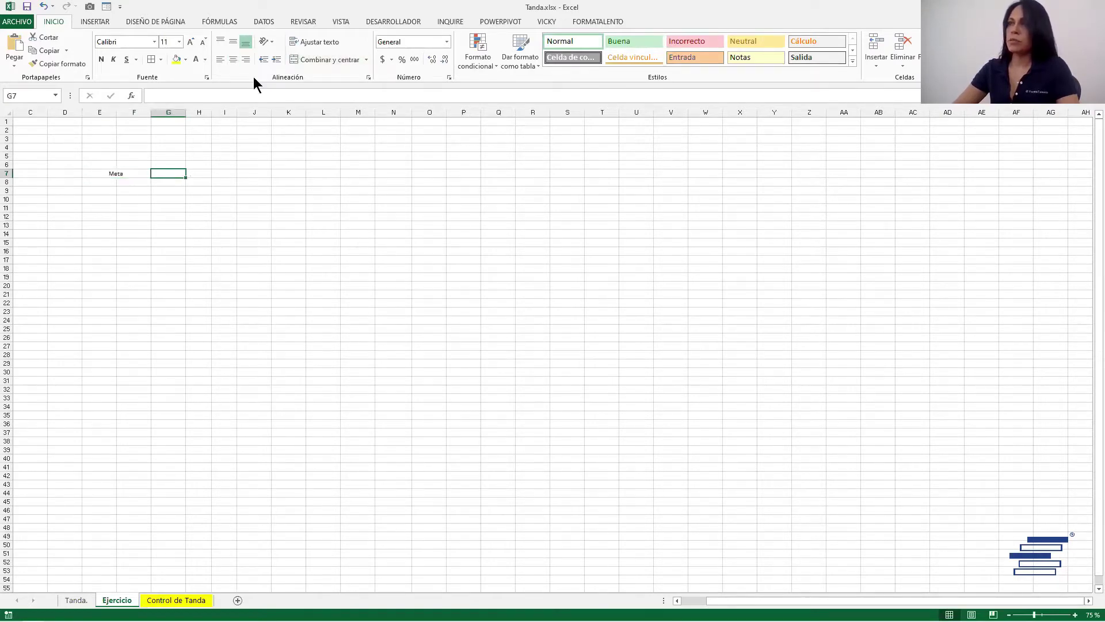
{"action": "left_click", "coordinate": [176, 59]}
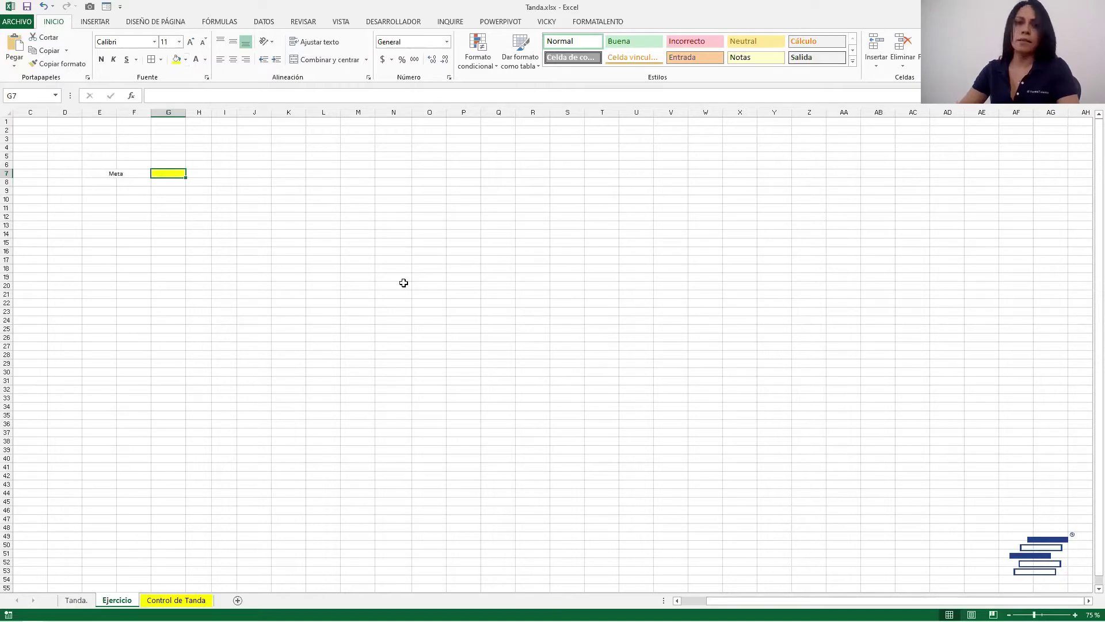
{"action": "left_click", "coordinate": [140, 224]}
{"action": "key", "text": "Up"}
{"action": "key", "text": "Up"}
{"action": "key", "text": "Up"}
{"action": "key", "text": "Left"}
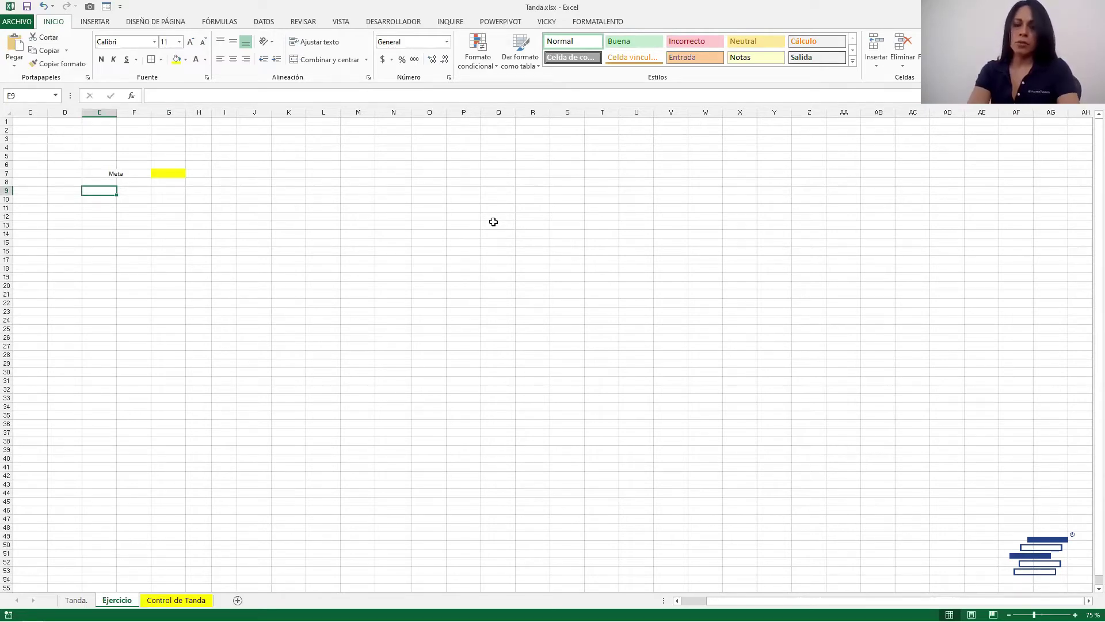
- Add a # header in E9 and number E10:E19 from 1 to 10 as a series
{"action": "type", "text": "#"}
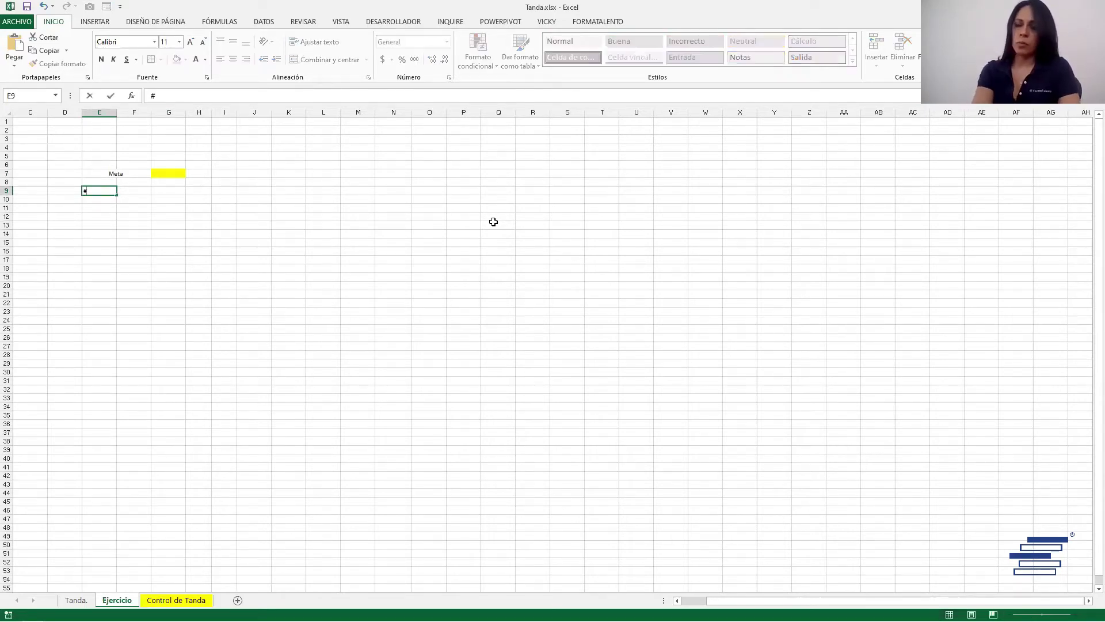
{"action": "key", "text": "Return"}
{"action": "type", "text": "1"}
{"action": "key", "text": "Return"}
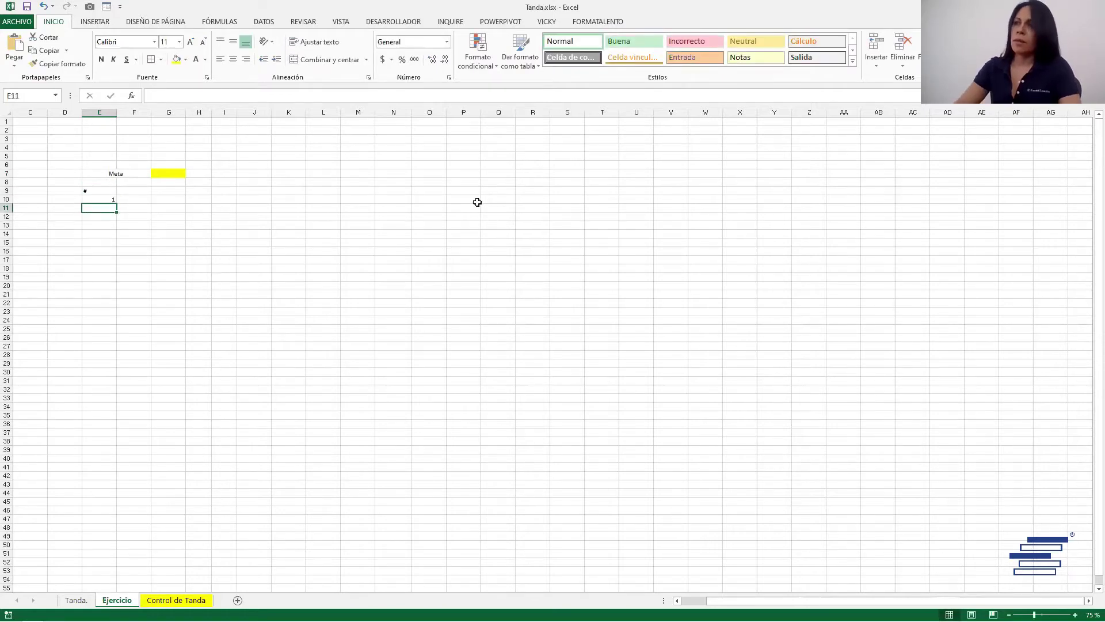
{"action": "left_click", "coordinate": [109, 200]}
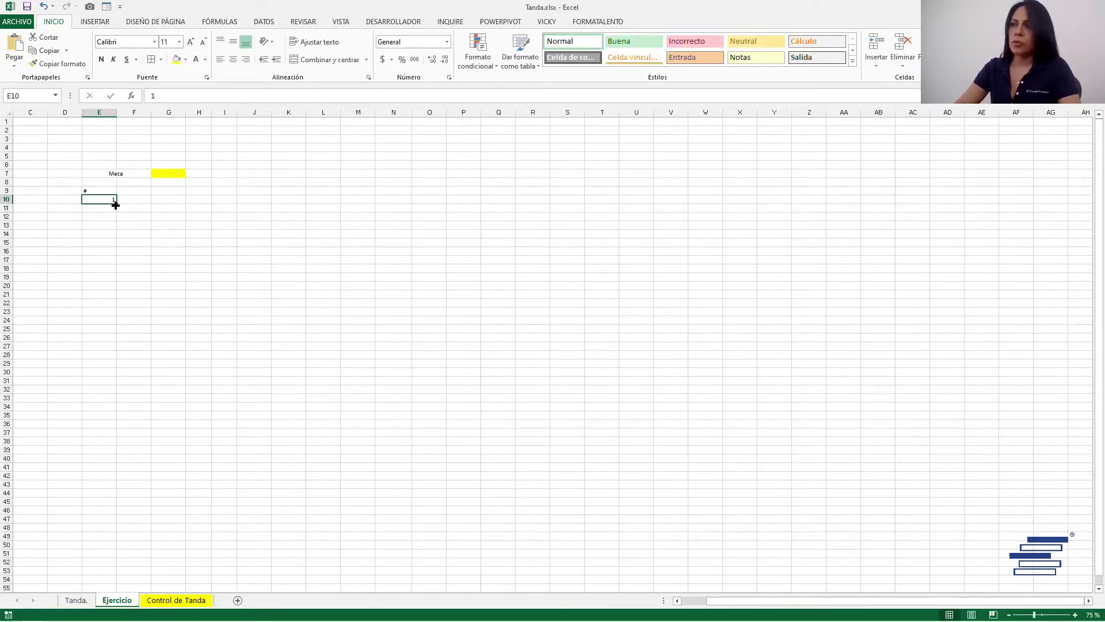
{"action": "left_click_drag", "start_coordinate": [116, 205], "coordinate": [114, 305]}
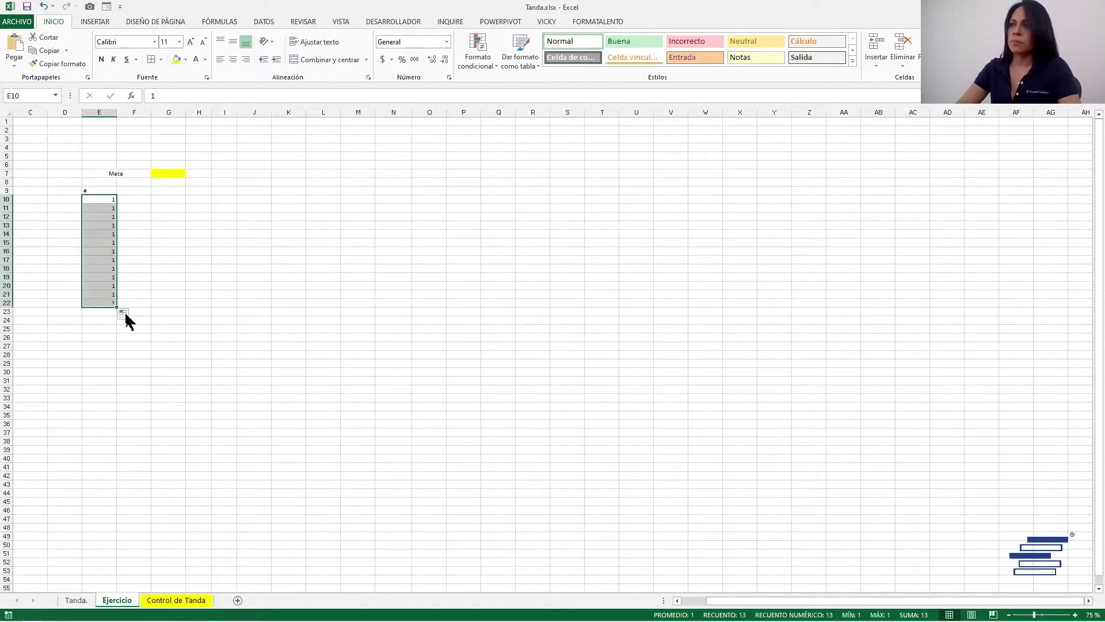
{"action": "left_click", "coordinate": [125, 314]}
{"action": "left_click", "coordinate": [151, 340]}
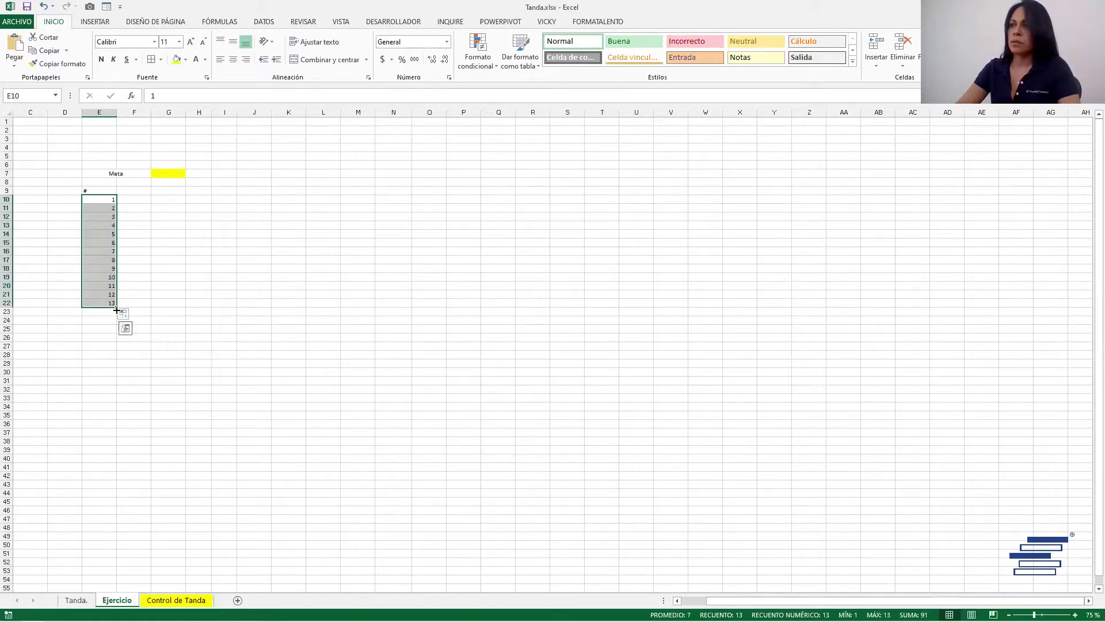
{"action": "left_click_drag", "start_coordinate": [117, 310], "coordinate": [115, 280]}
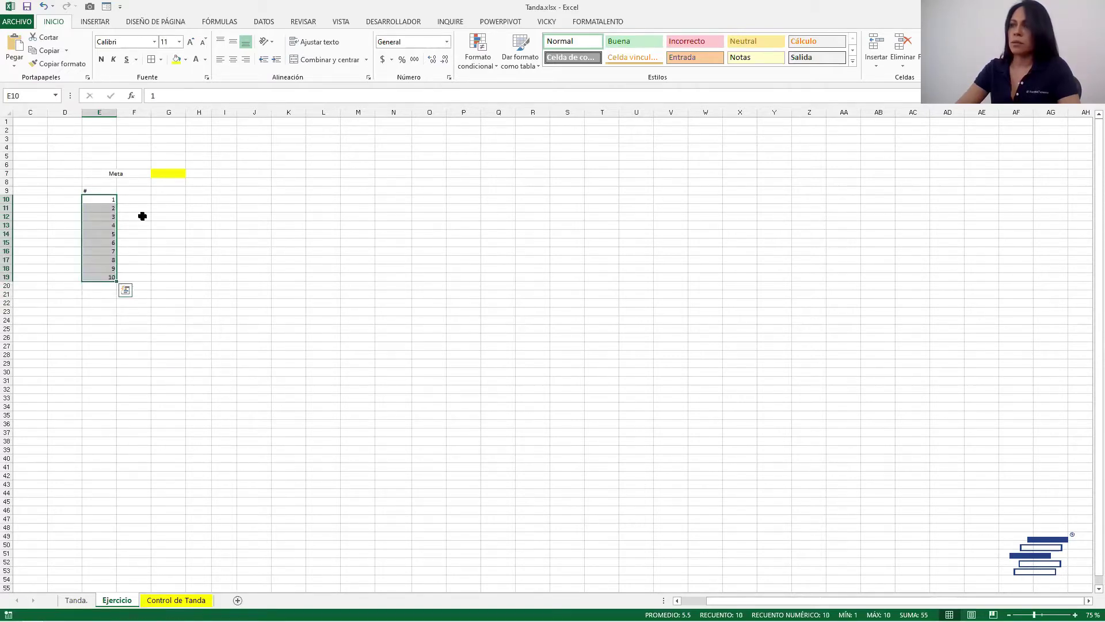
{"action": "left_click", "coordinate": [133, 268]}
- Type the Fecha header in F9 and zoom in on the sheet
{"action": "left_click", "coordinate": [135, 191]}
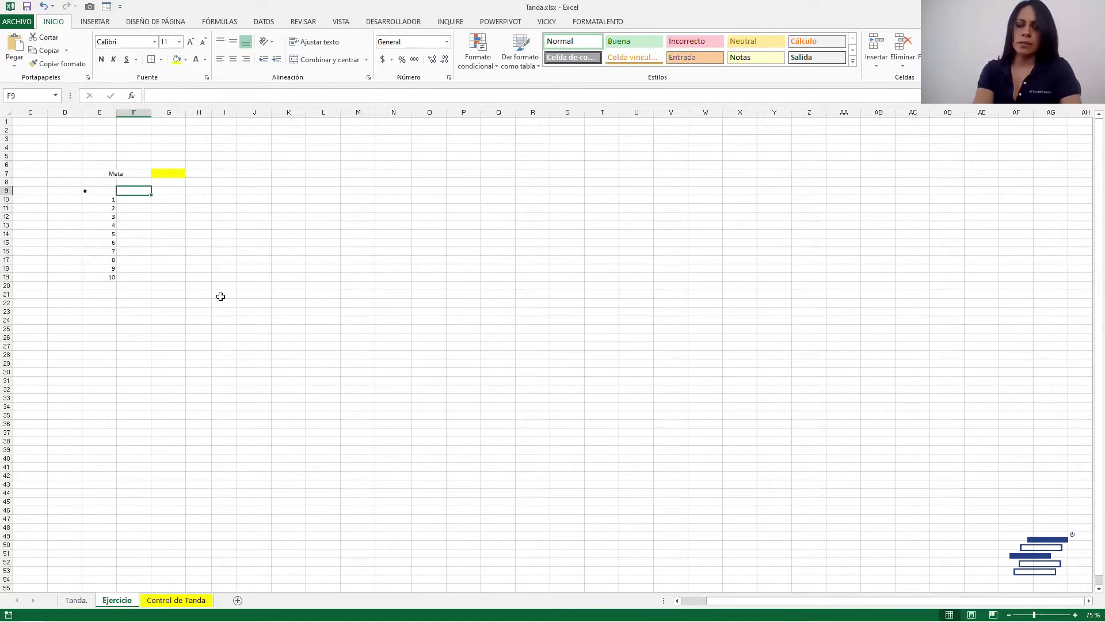
{"action": "type", "text": "Fecha"}
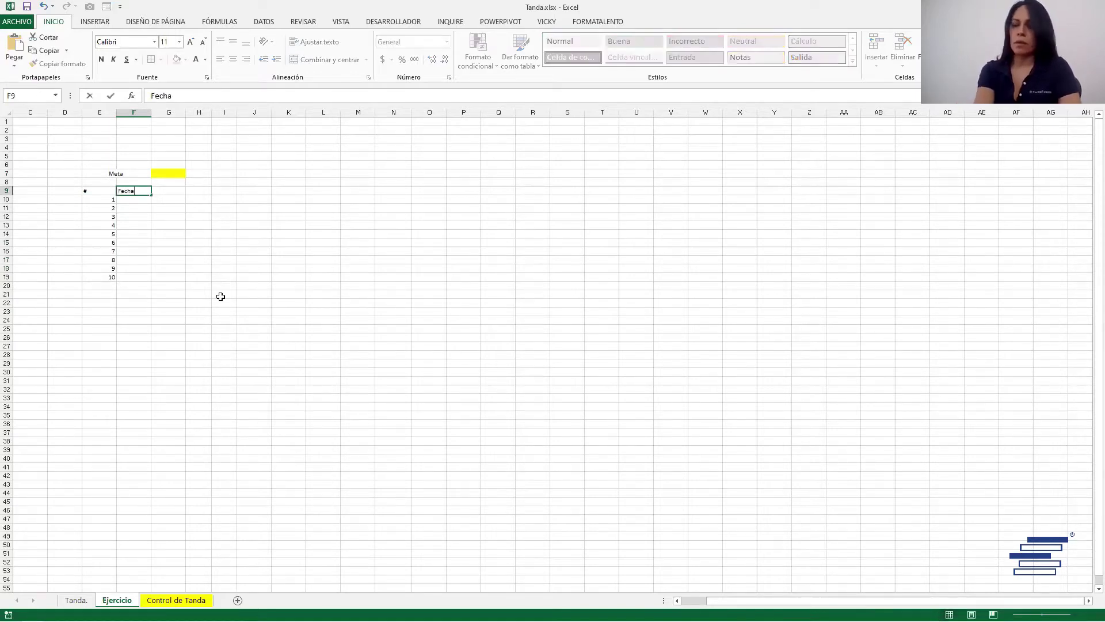
{"action": "key", "text": "Return"}
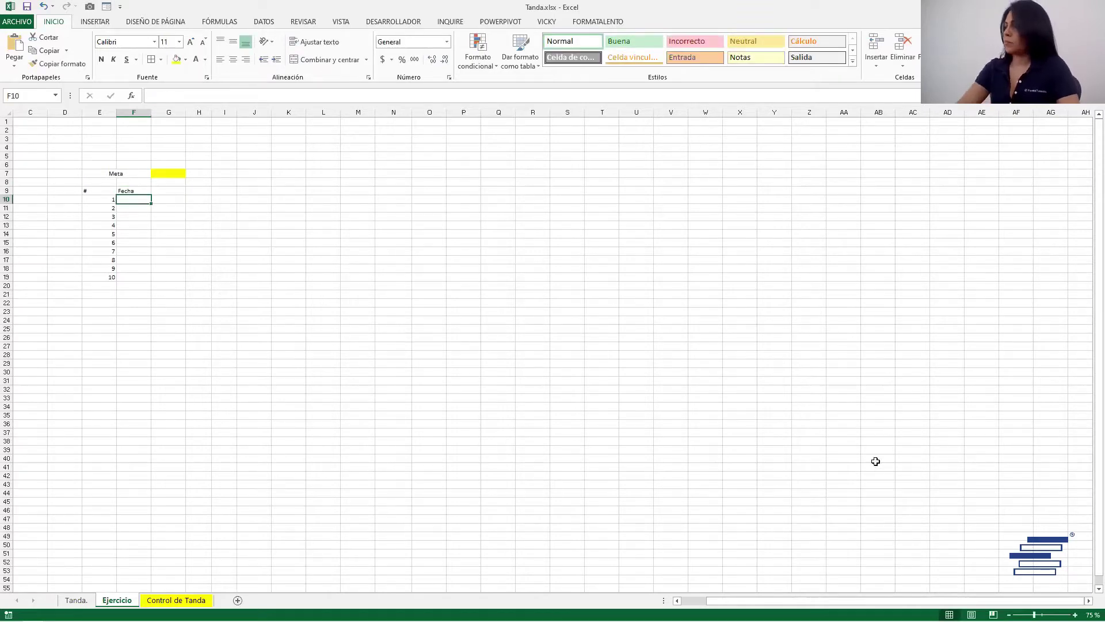
{"action": "left_click_drag", "start_coordinate": [1035, 614], "coordinate": [1042, 614]}
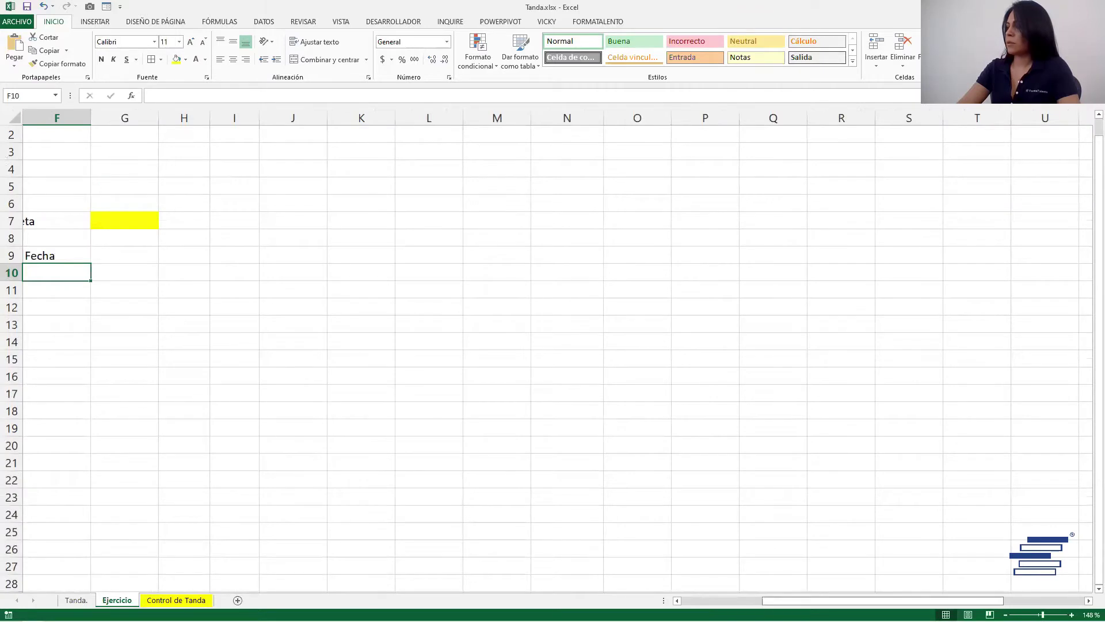
{"action": "left_click_drag", "start_coordinate": [1060, 600], "coordinate": [979, 600]}
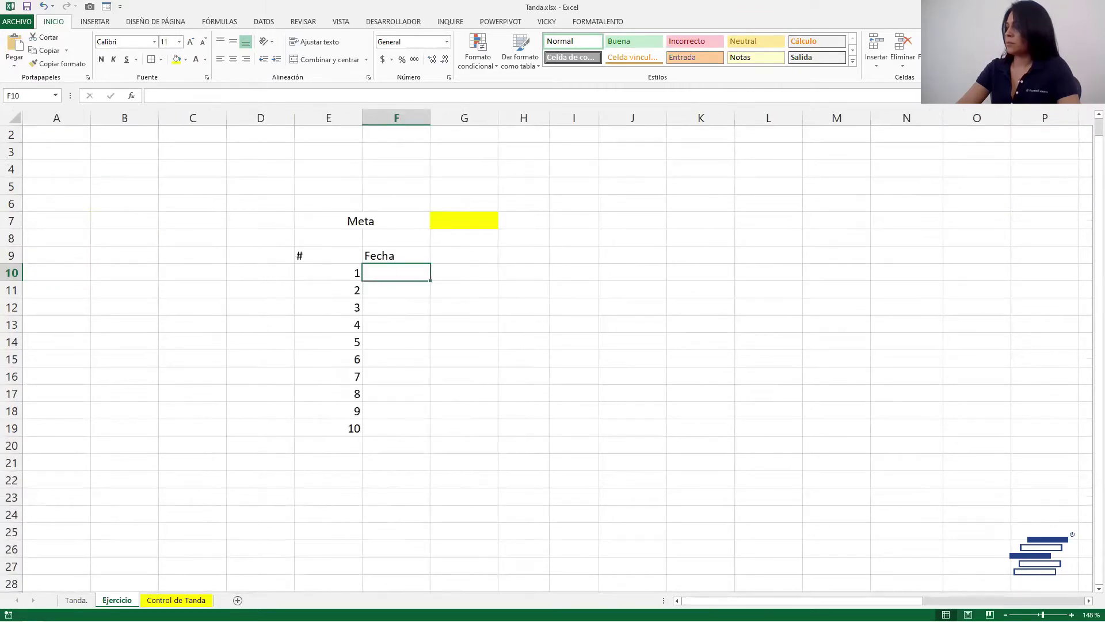
- Enter 06 junio and 13 junio in F10:F11 and extend the weekly dates to F19
{"action": "left_click_drag", "start_coordinate": [1042, 614], "coordinate": [1050, 614]}
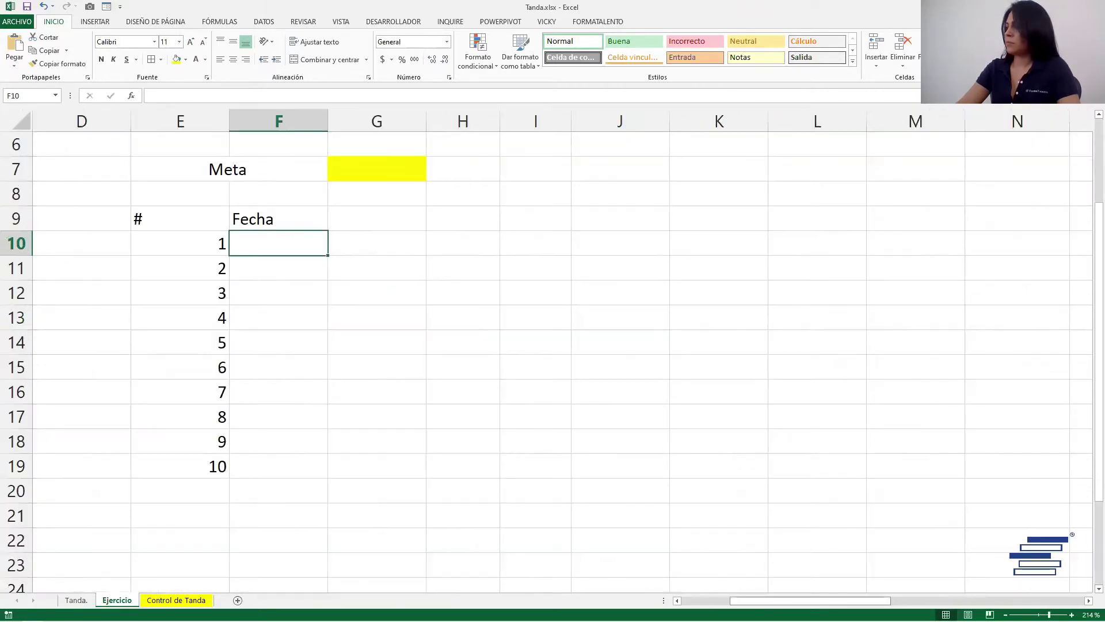
{"action": "scroll", "coordinate": [414, 343], "scroll_direction": "left", "scroll_amount": 1}
{"action": "scroll", "coordinate": [413, 343], "scroll_direction": "left", "scroll_amount": 2}
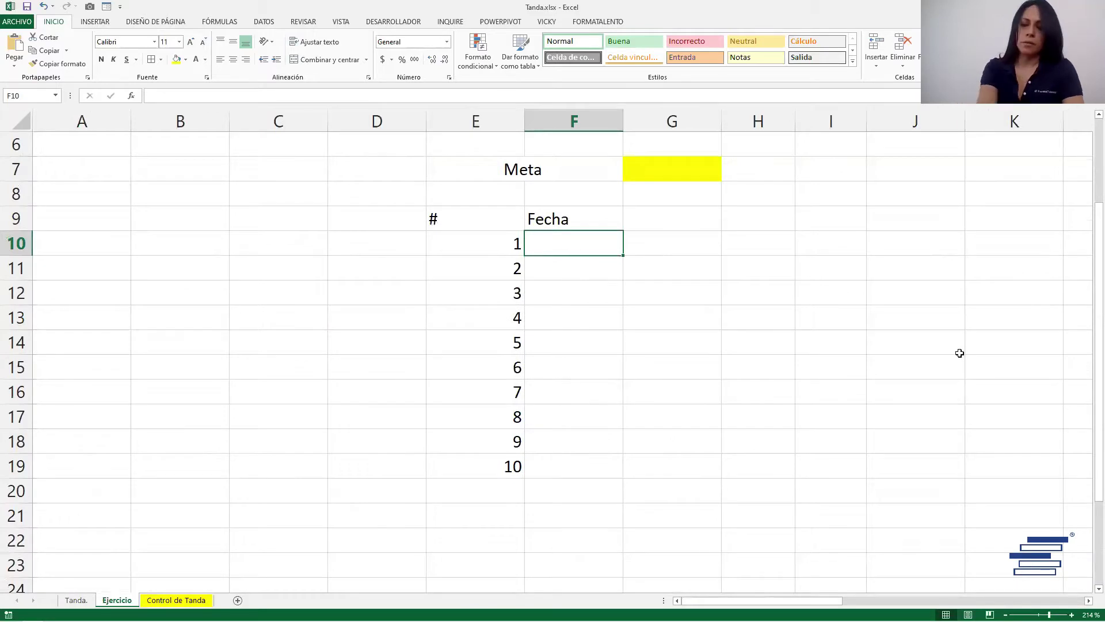
{"action": "type", "text": "06 j"}
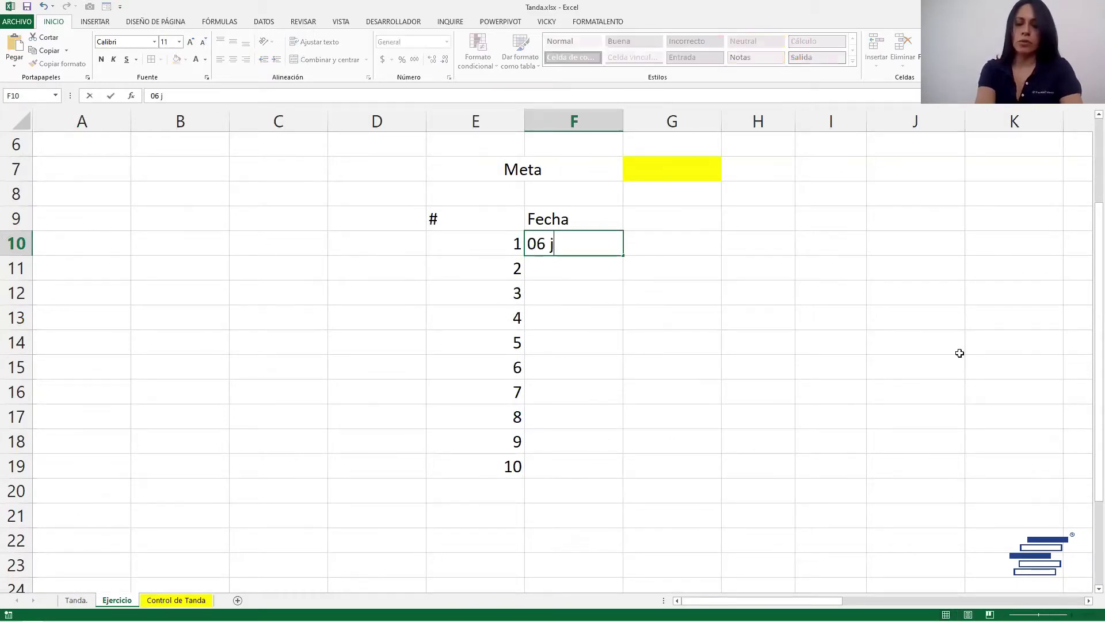
{"action": "type", "text": "unio"}
{"action": "key", "text": "Return"}
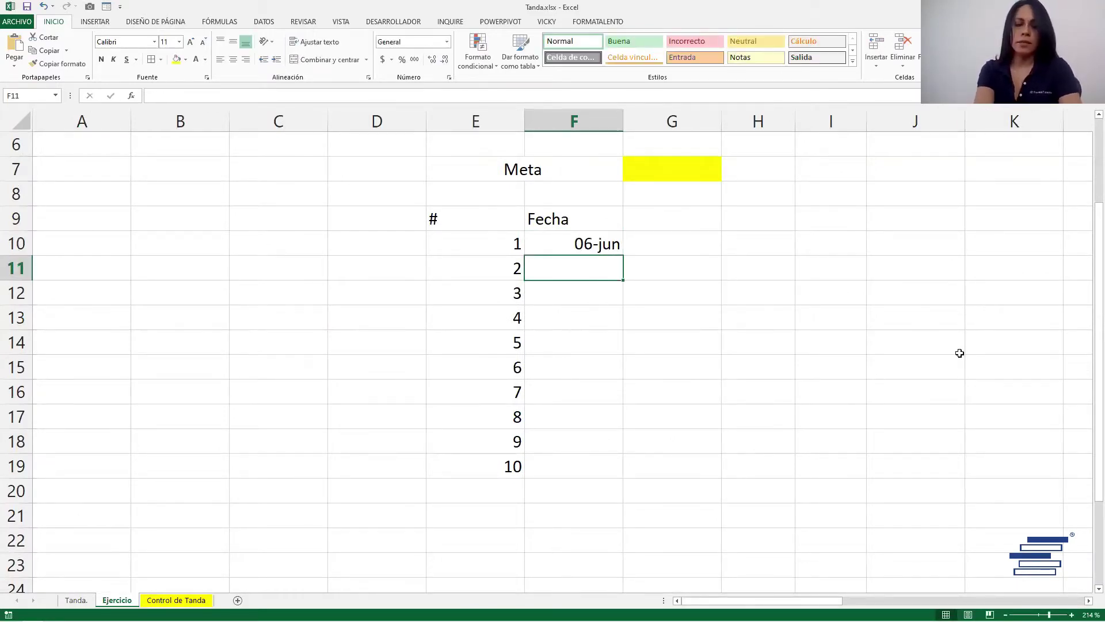
{"action": "type", "text": "13 junio"}
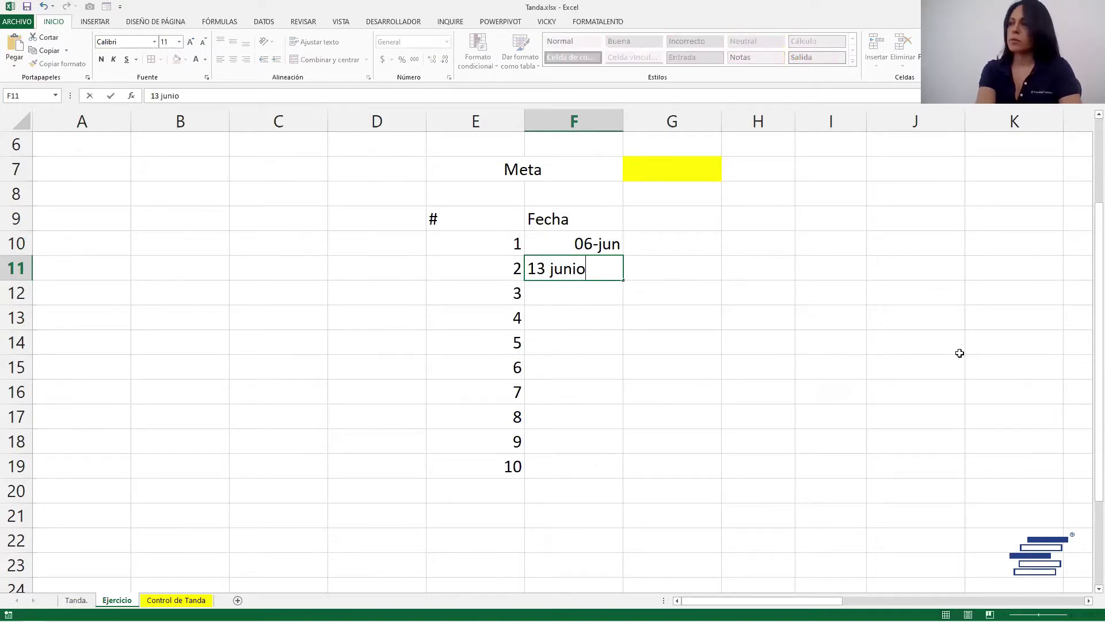
{"action": "key", "text": "Return"}
{"action": "left_click_drag", "start_coordinate": [579, 252], "coordinate": [583, 271]}
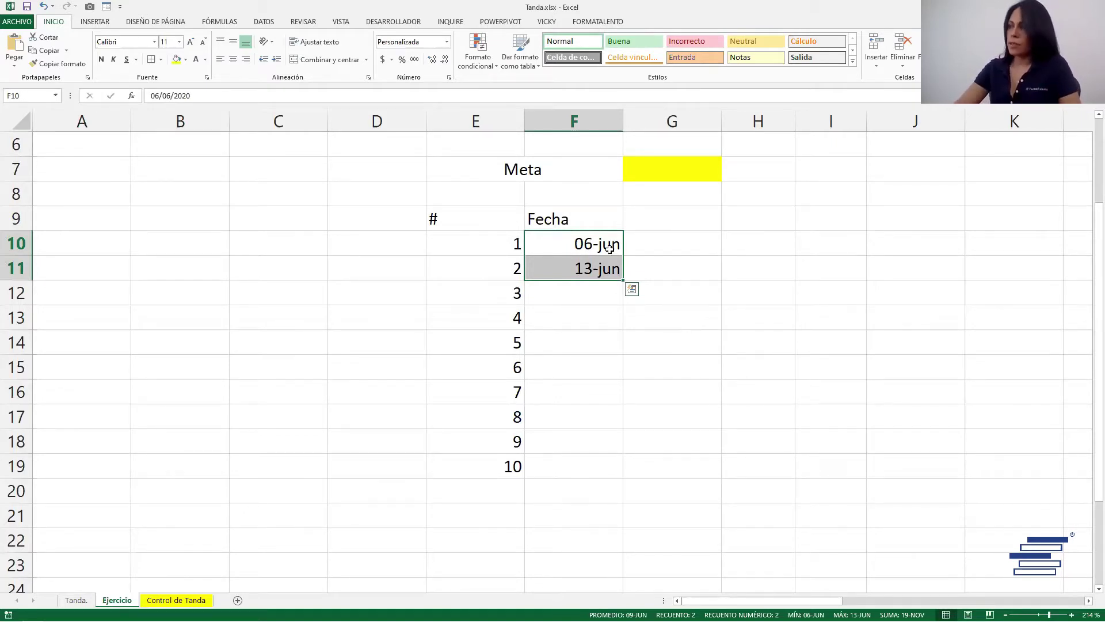
{"action": "left_click_drag", "start_coordinate": [624, 282], "coordinate": [618, 474]}
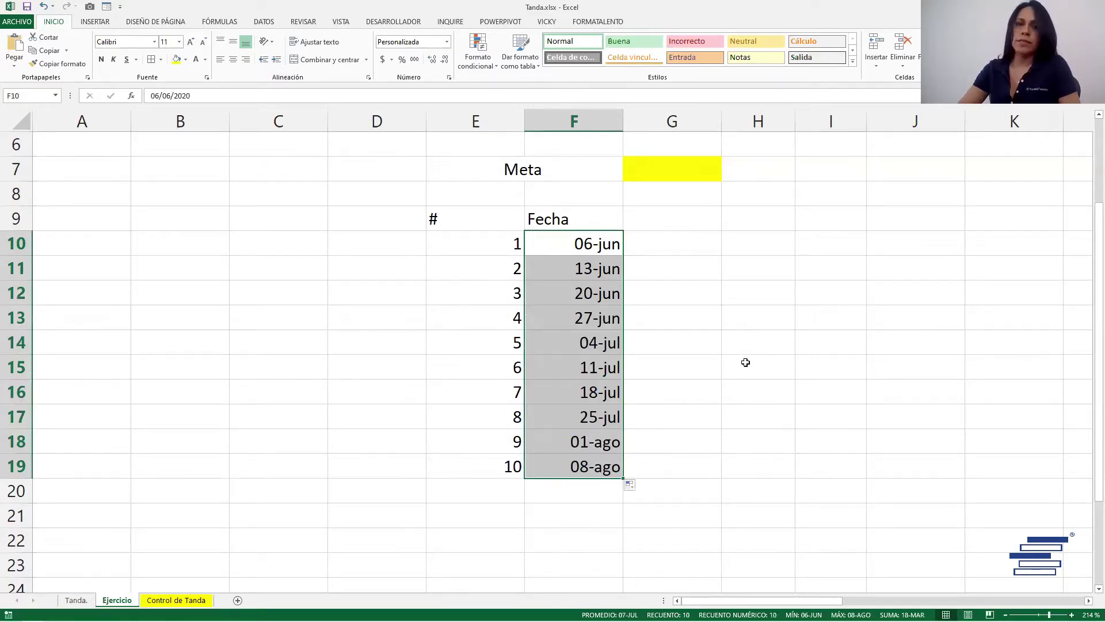
{"action": "left_click", "coordinate": [746, 362]}
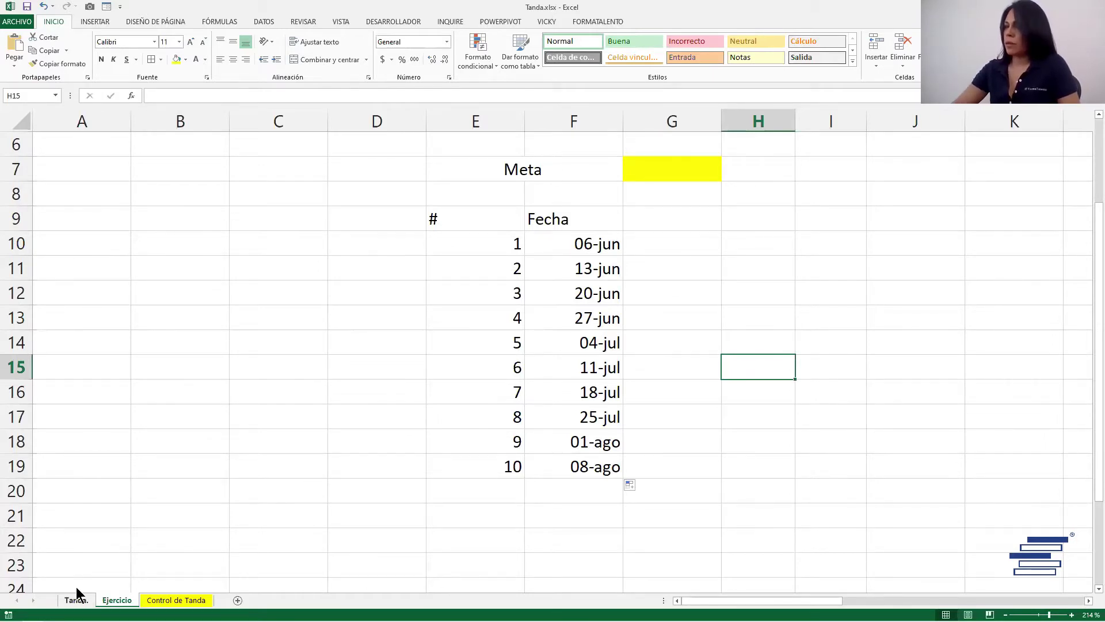
- Copy the ten names from Tanda. G10:G19 and paste them as values into Ejercicio G10
{"action": "key", "text": "ctrl+Page_Up"}
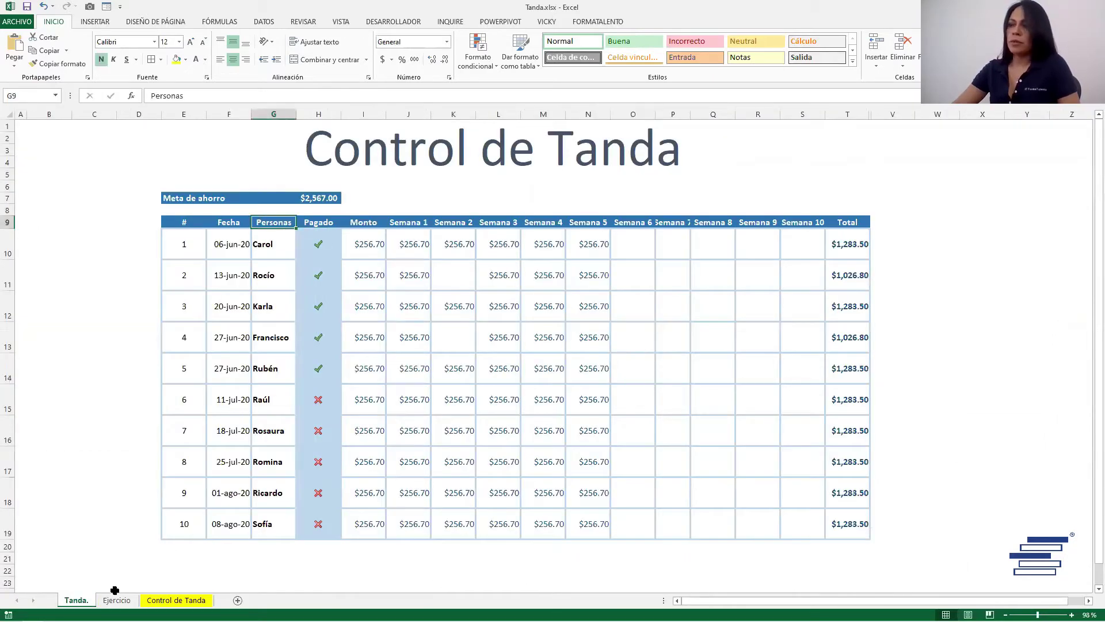
{"action": "left_click", "coordinate": [117, 599]}
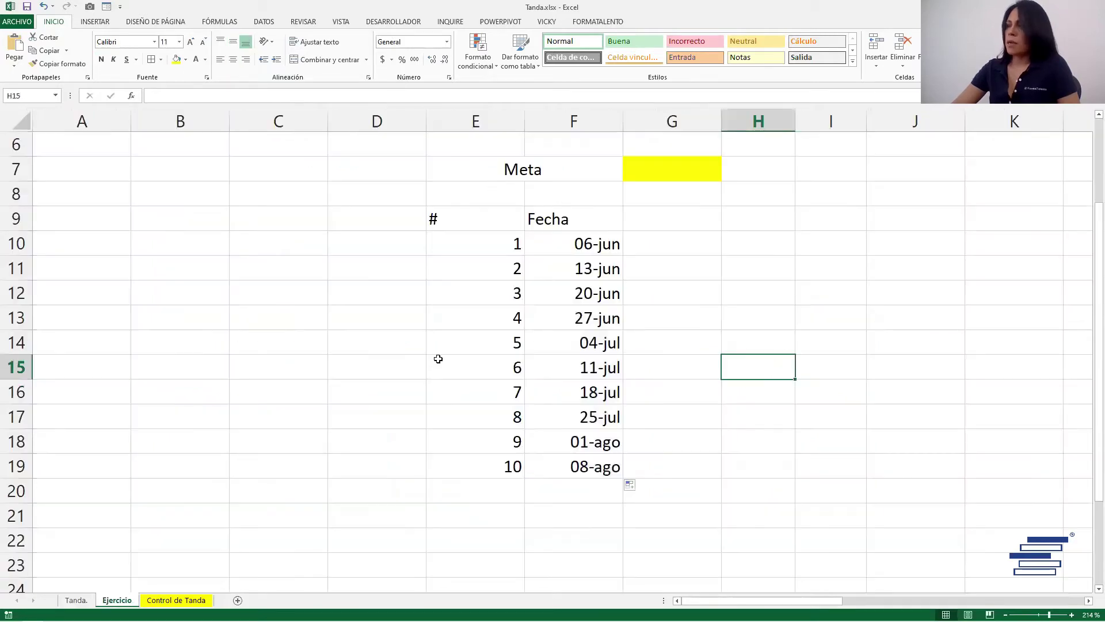
{"action": "left_click", "coordinate": [76, 600]}
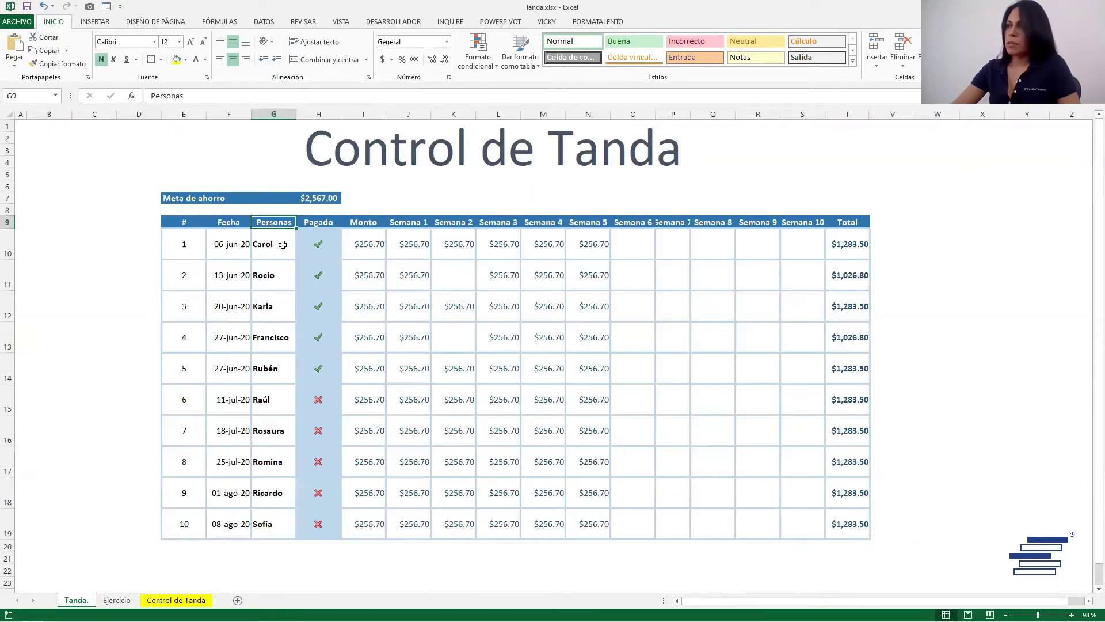
{"action": "left_click_drag", "start_coordinate": [283, 245], "coordinate": [275, 518]}
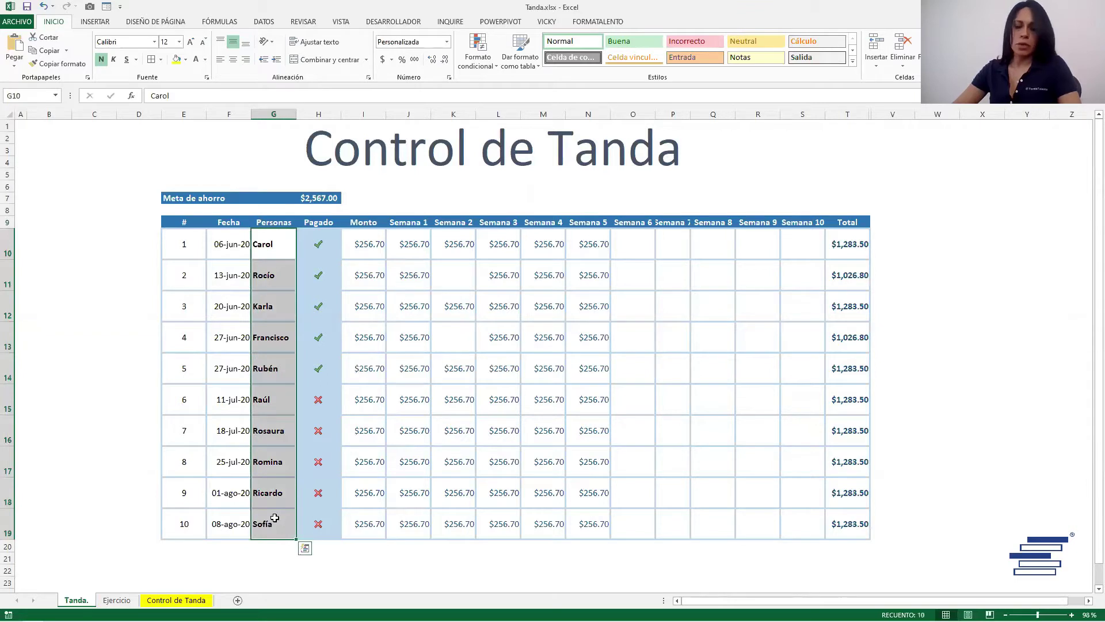
{"action": "key", "text": "ctrl+c"}
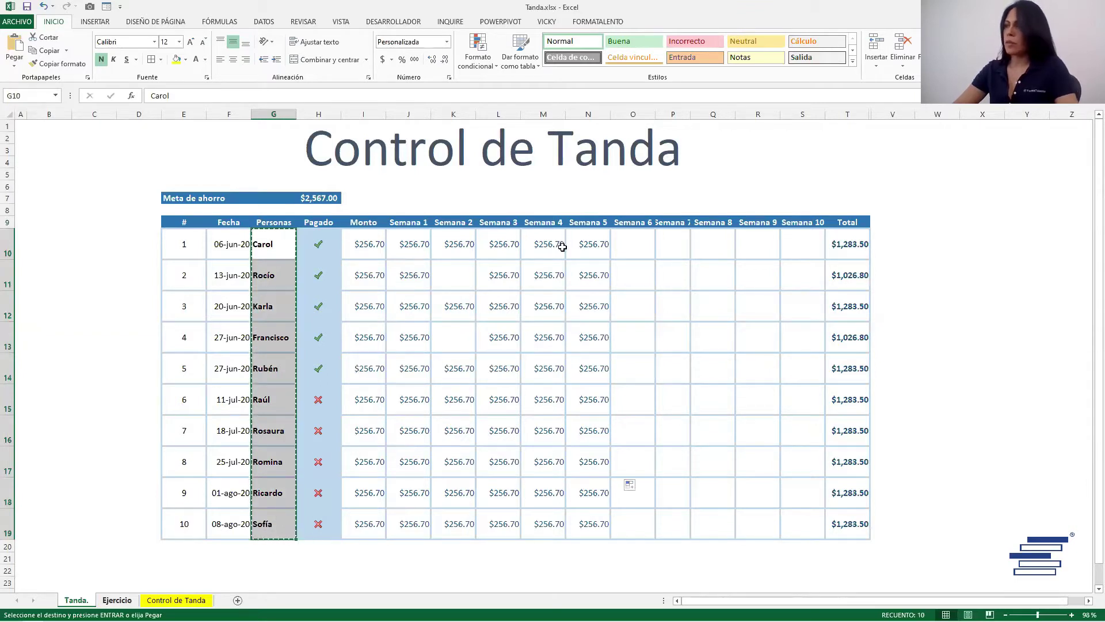
{"action": "key", "text": "ctrl+Page_Down"}
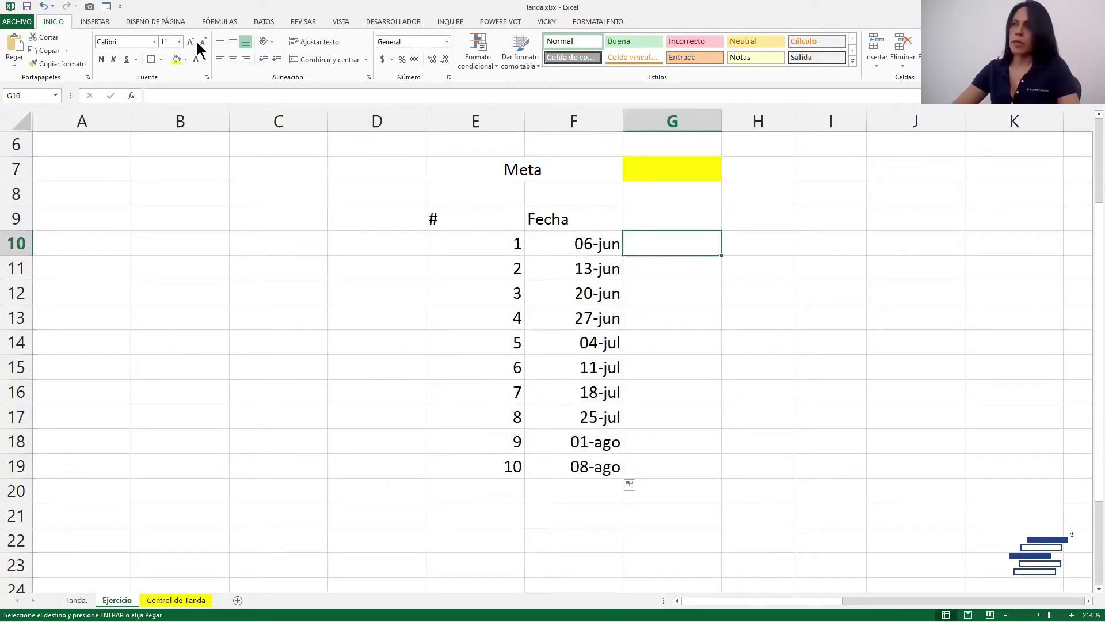
{"action": "left_click", "coordinate": [14, 67]}
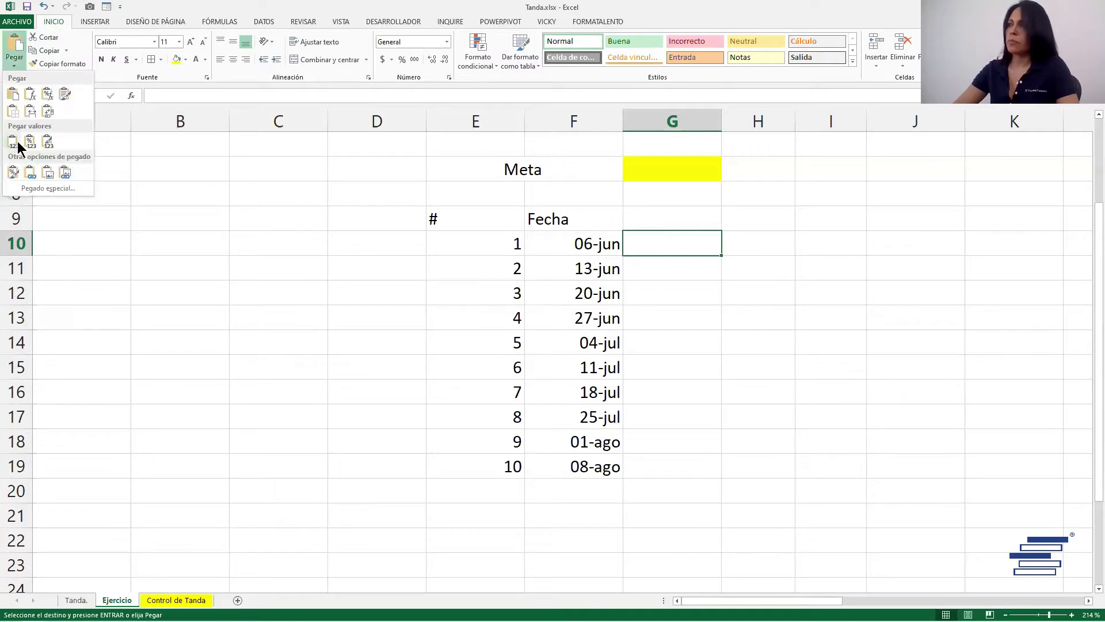
{"action": "left_click", "coordinate": [13, 141]}
- Type the header Nombre in G9
{"action": "key", "text": "Up"}
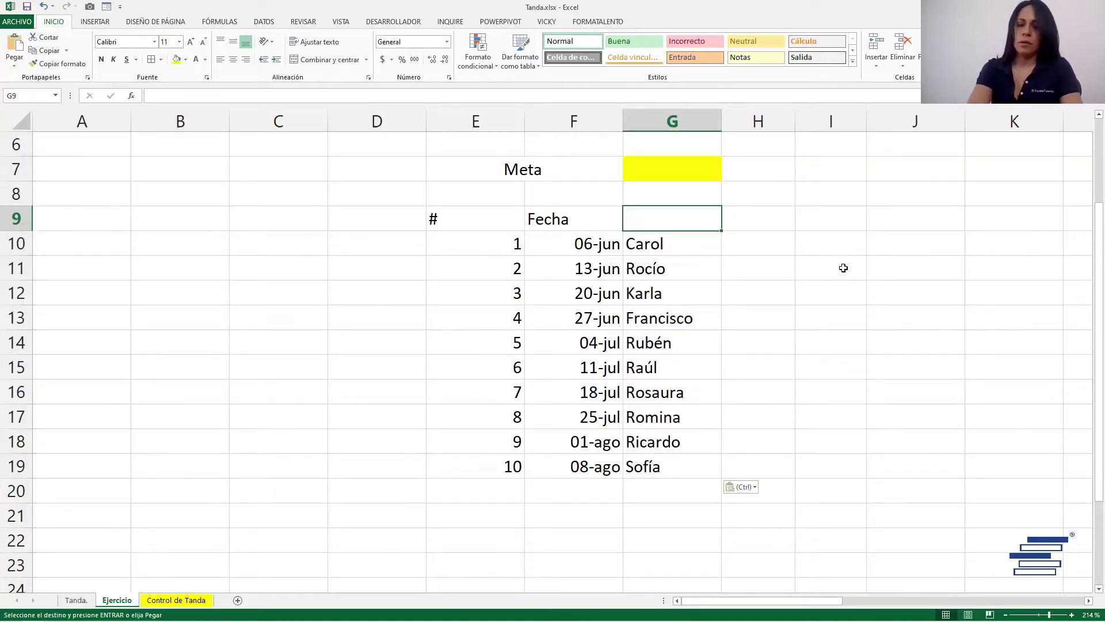
{"action": "type", "text": "Non"}
{"action": "key", "text": "BackSpace"}
{"action": "type", "text": "m"}
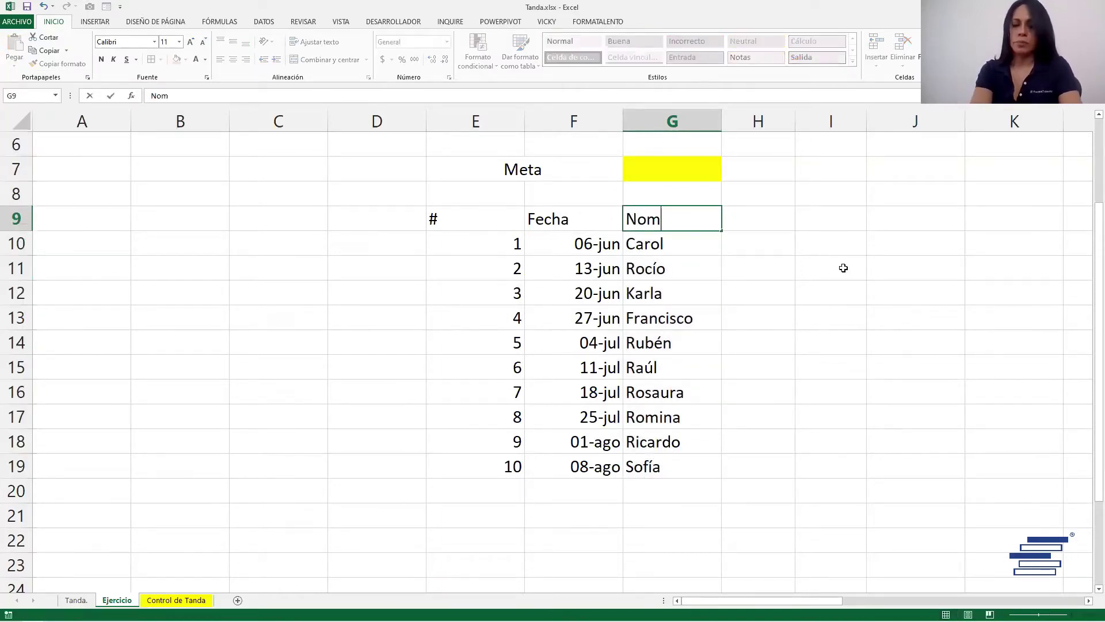
{"action": "type", "text": "bre"}
{"action": "key", "text": "Tab"}
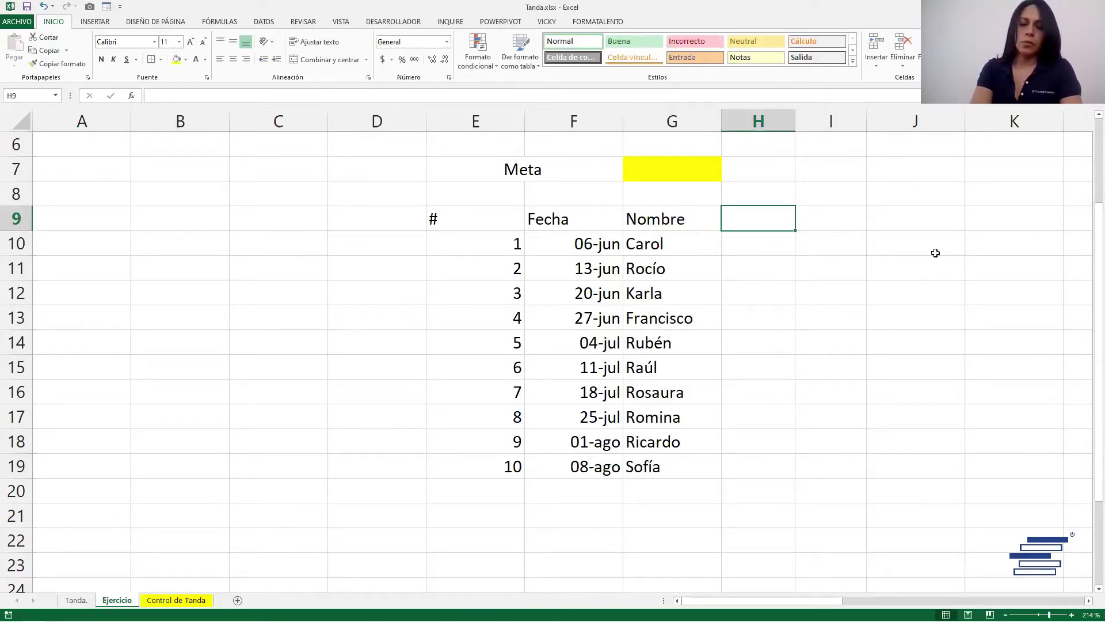
- Add a Status header in H9 and enter =SI(F10<HOY(),1,0) in H10
{"action": "type", "text": "Status"}
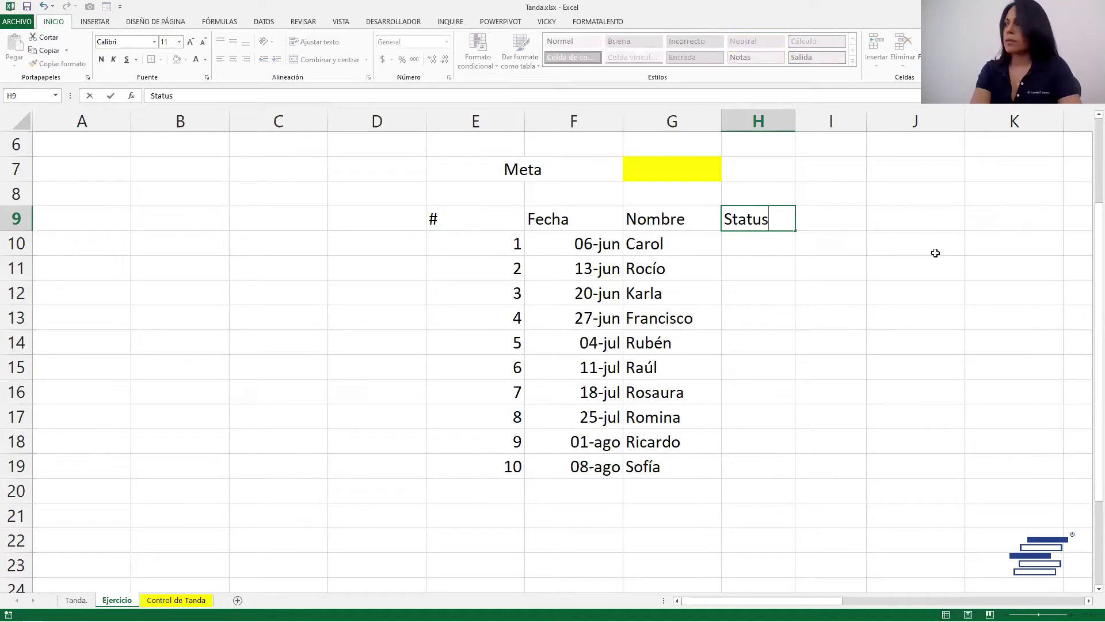
{"action": "key", "text": "Return"}
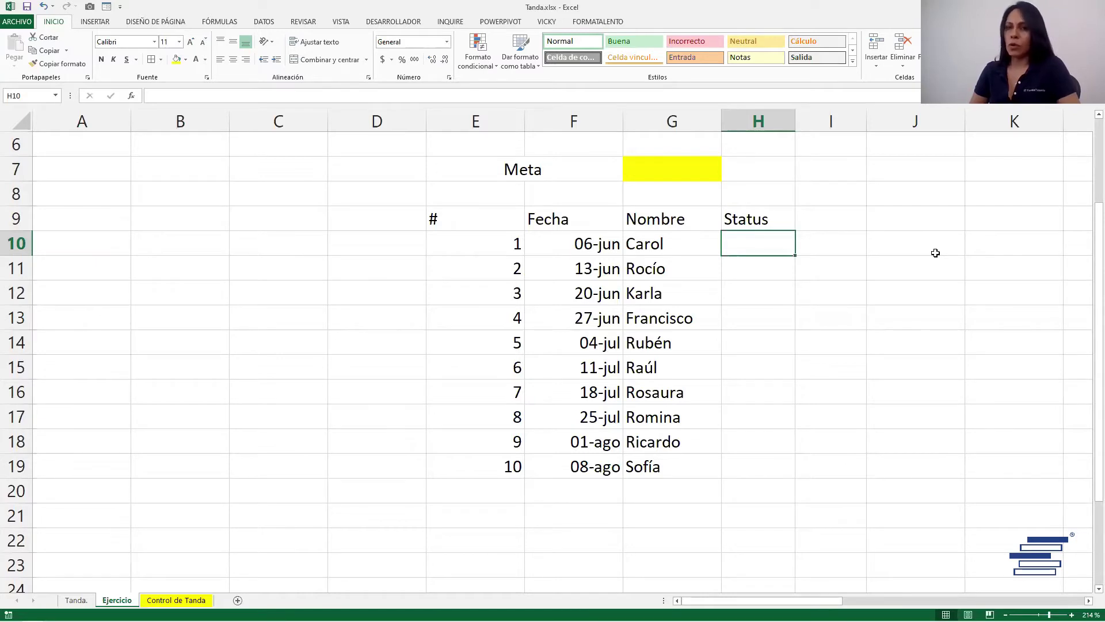
{"action": "type", "text": "+"}
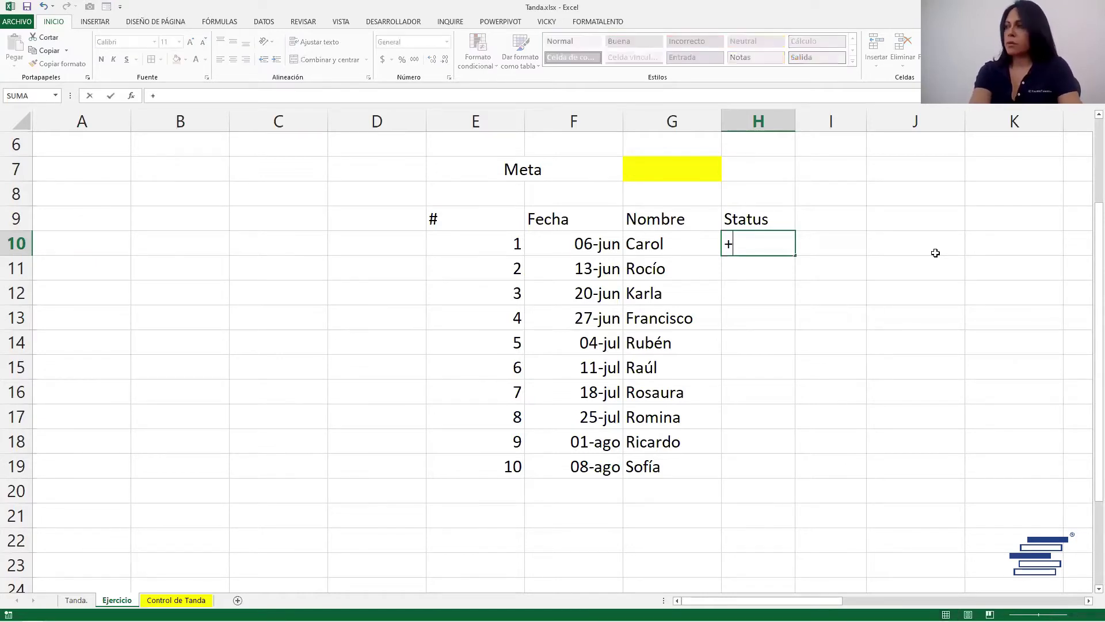
{"action": "type", "text": "si"}
{"action": "key", "text": "Tab"}
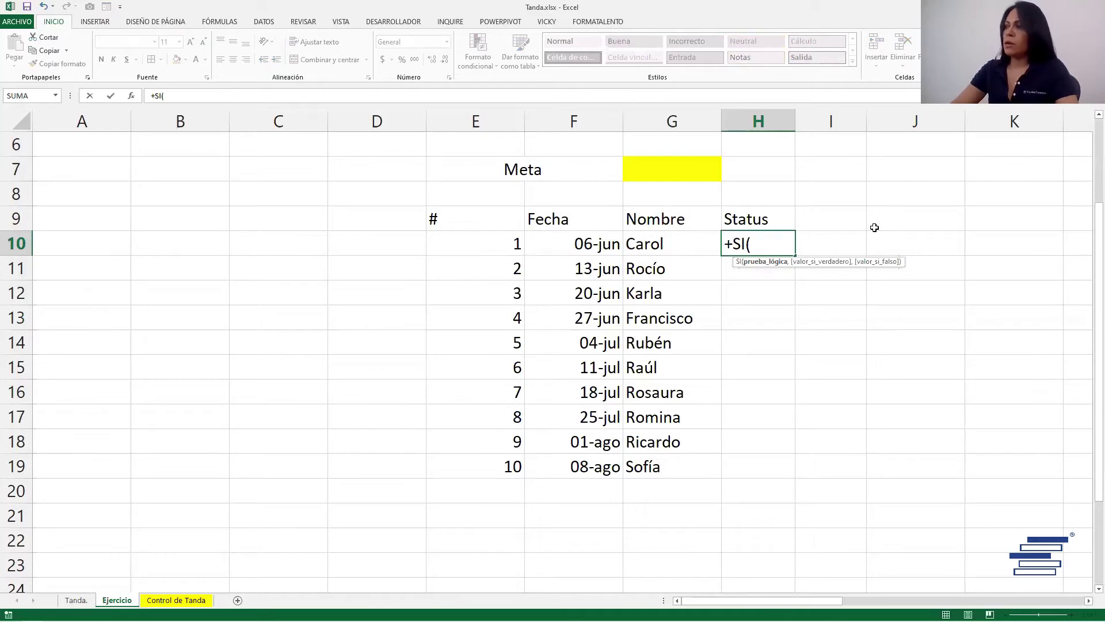
{"action": "left_click", "coordinate": [599, 244]}
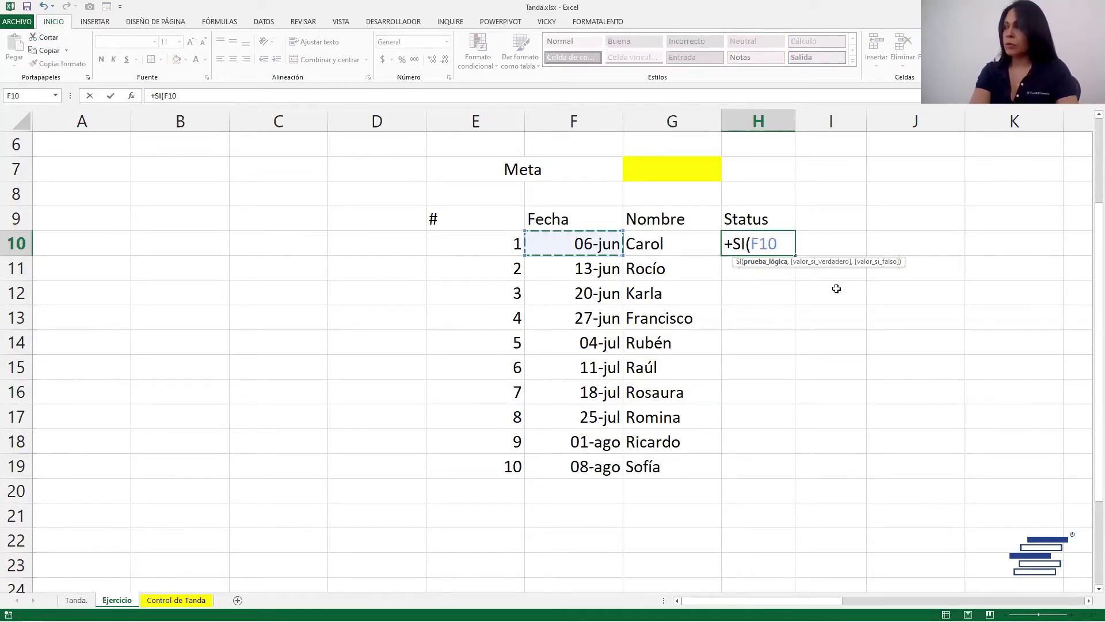
{"action": "type", "text": "<"}
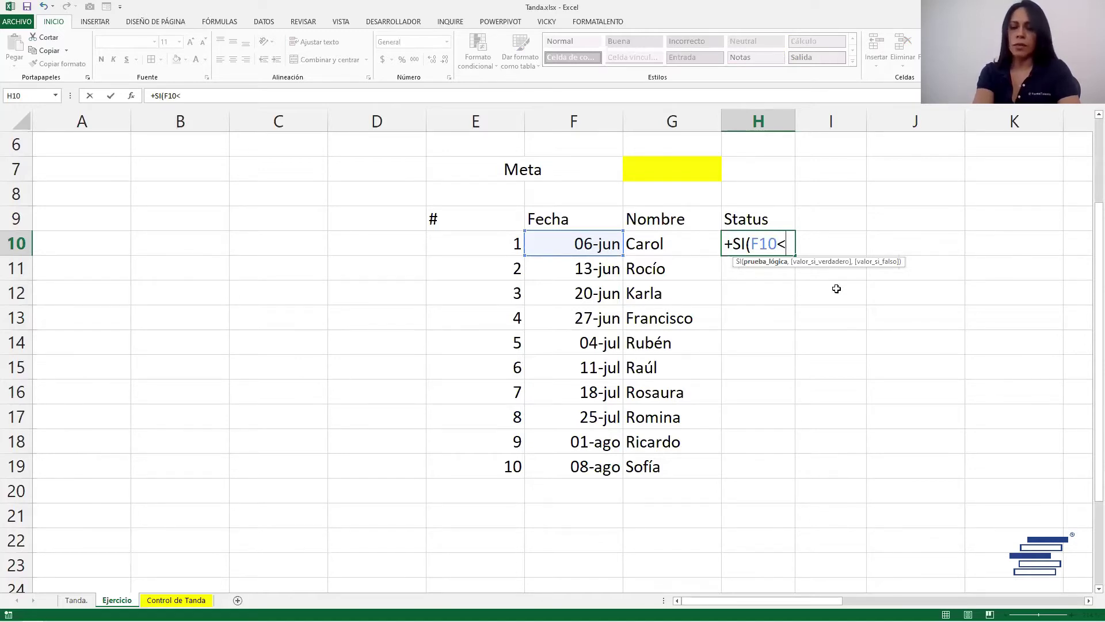
{"action": "type", "text": "hoy()"}
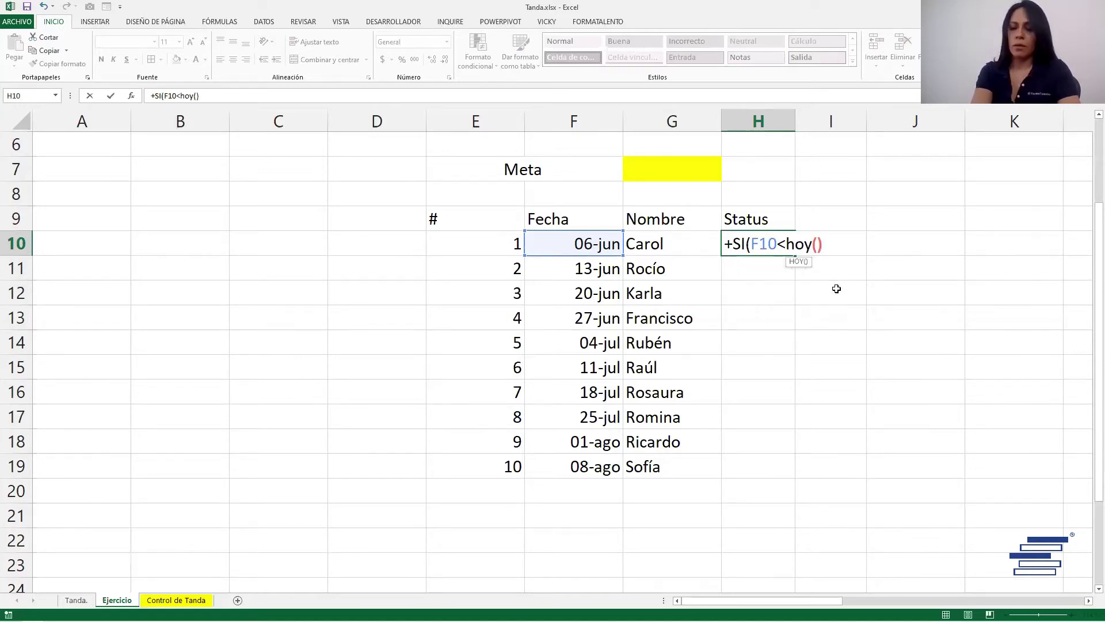
{"action": "type", "text": ",1,"}
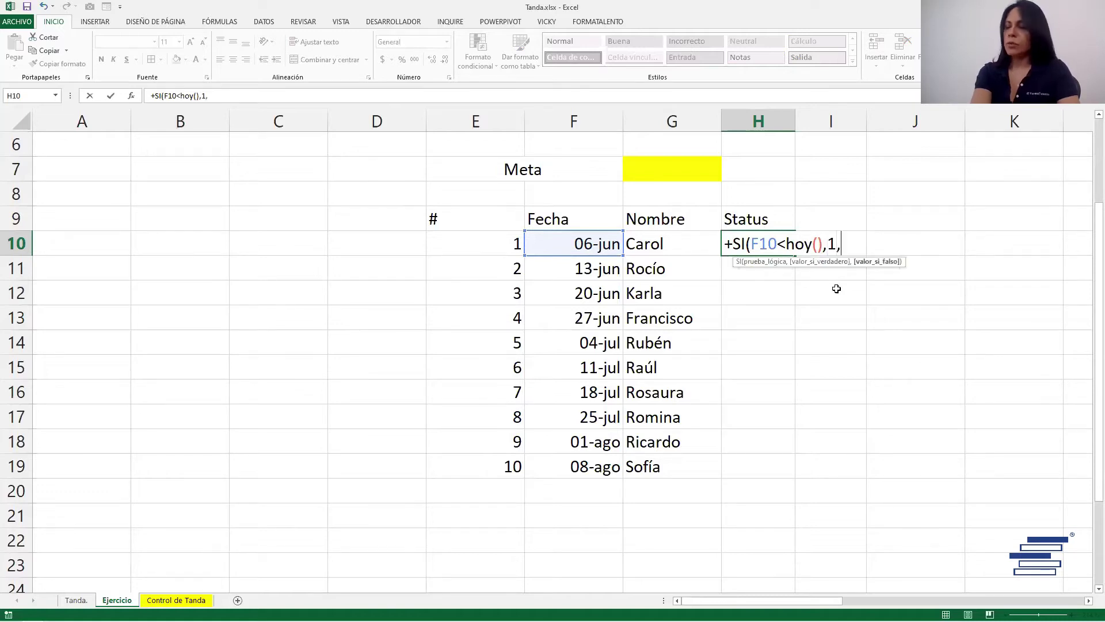
{"action": "type", "text": "0"}
{"action": "key", "text": "Return"}
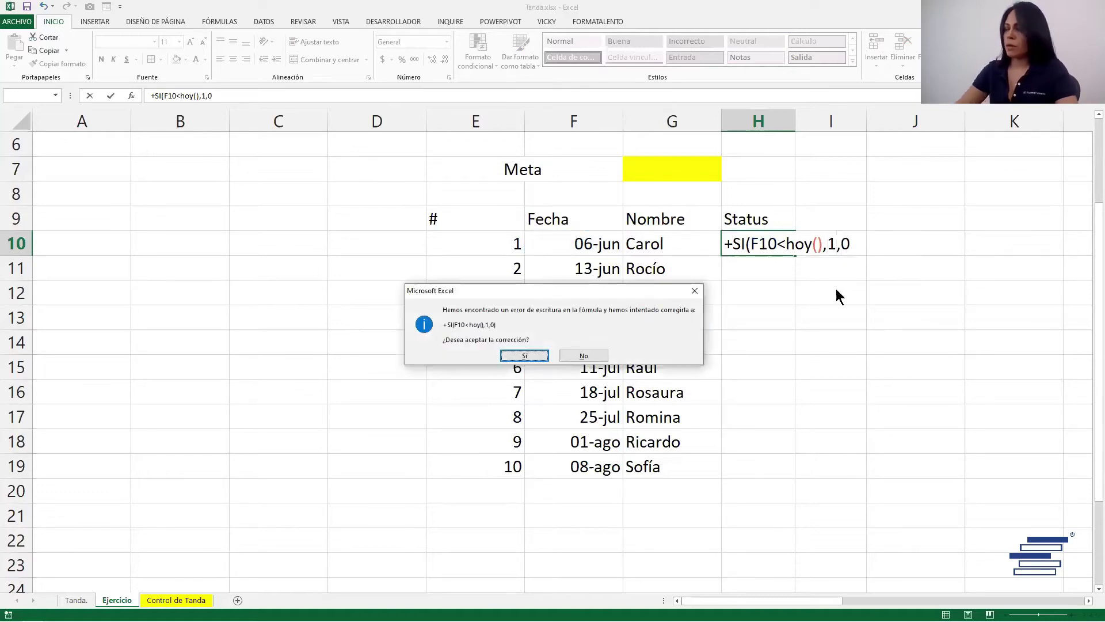
{"action": "key", "text": "Return"}
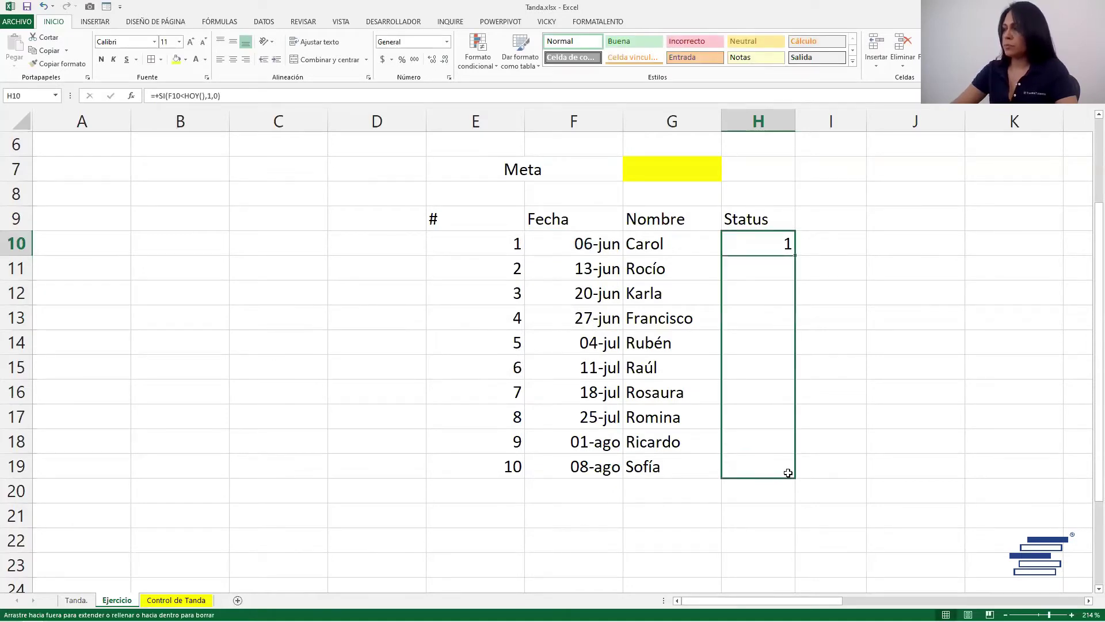
- Copy the status formula down to H19 and step through the results
{"action": "left_click_drag", "start_coordinate": [793, 457], "coordinate": [789, 471]}
{"action": "left_click", "coordinate": [661, 307]}
{"action": "left_click", "coordinate": [784, 243]}
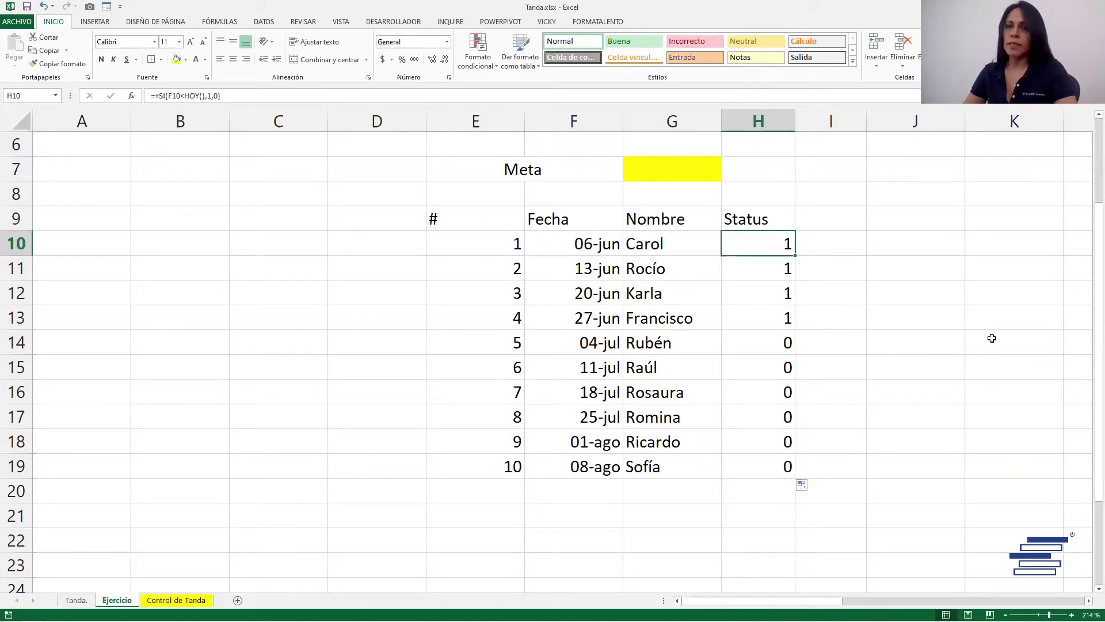
{"action": "key", "text": "Down"}
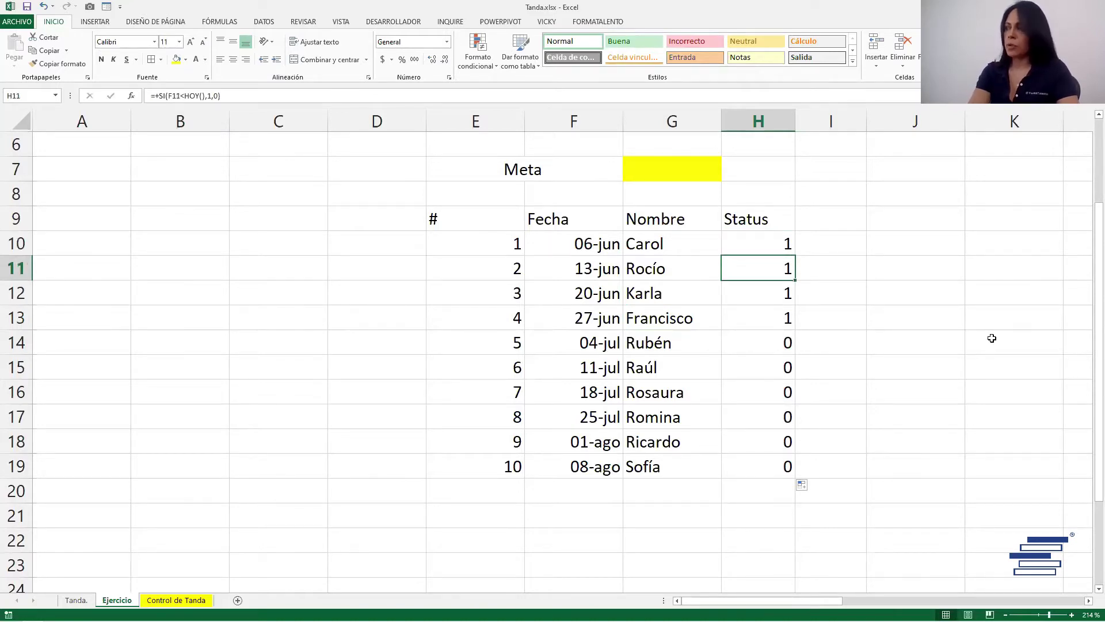
{"action": "key", "text": "Down"}
{"action": "key", "text": "Down"}
{"action": "key", "text": "Down"}
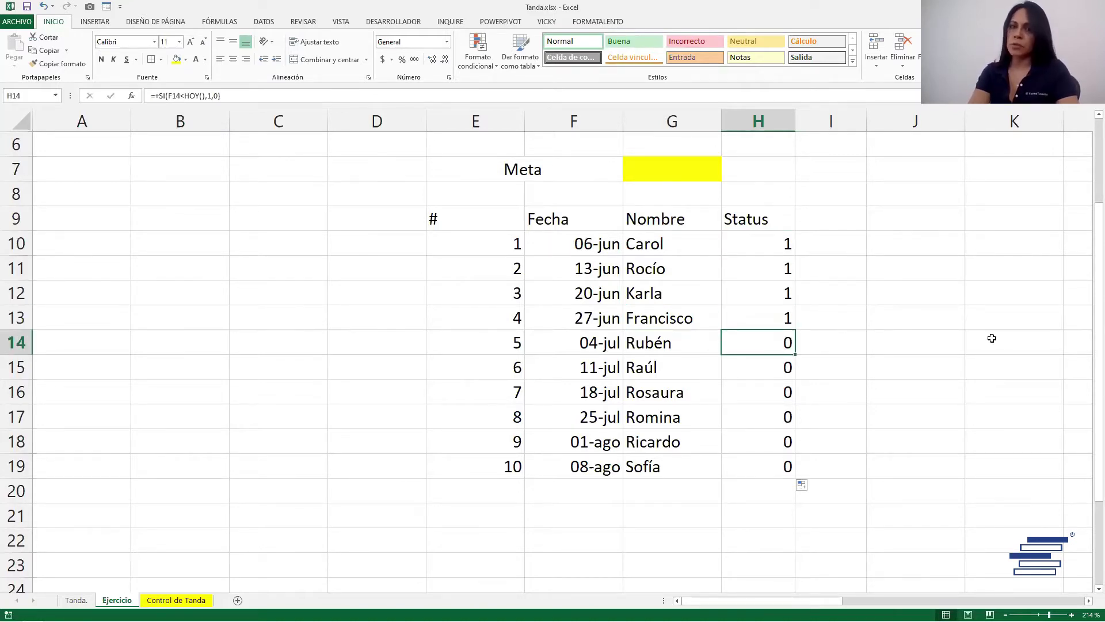
{"action": "key", "text": "Up"}
{"action": "key", "text": "Up"}
{"action": "key", "text": "Up"}
{"action": "key", "text": "Up"}
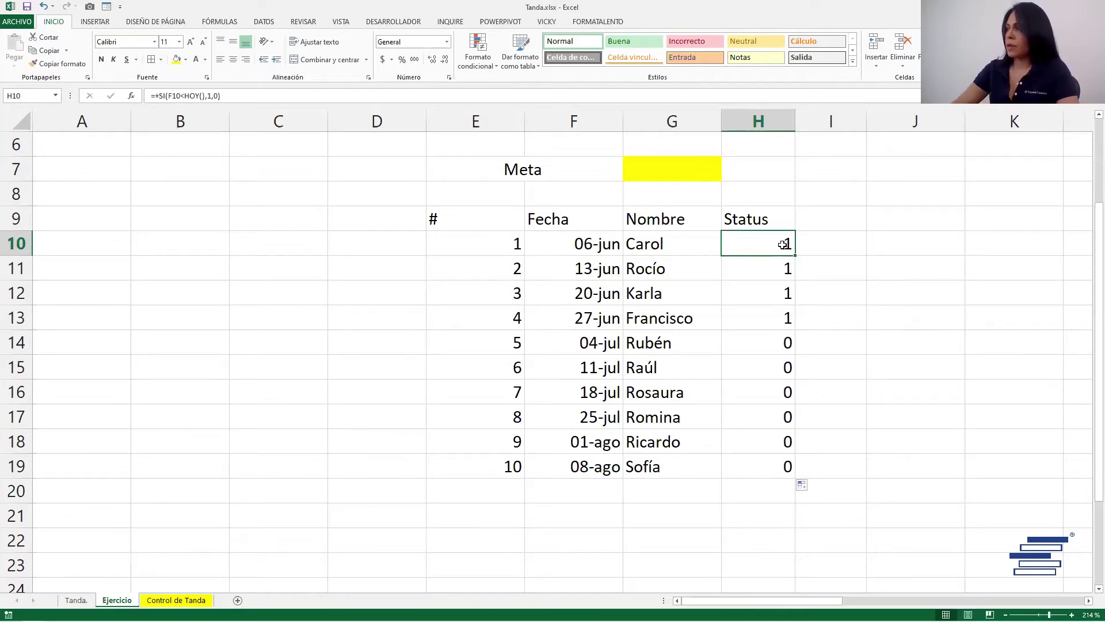
- Apply the 3 símbolos (sin círculo) icon set to the Status values H10:H19
{"action": "left_click", "coordinate": [772, 467], "text": "shift"}
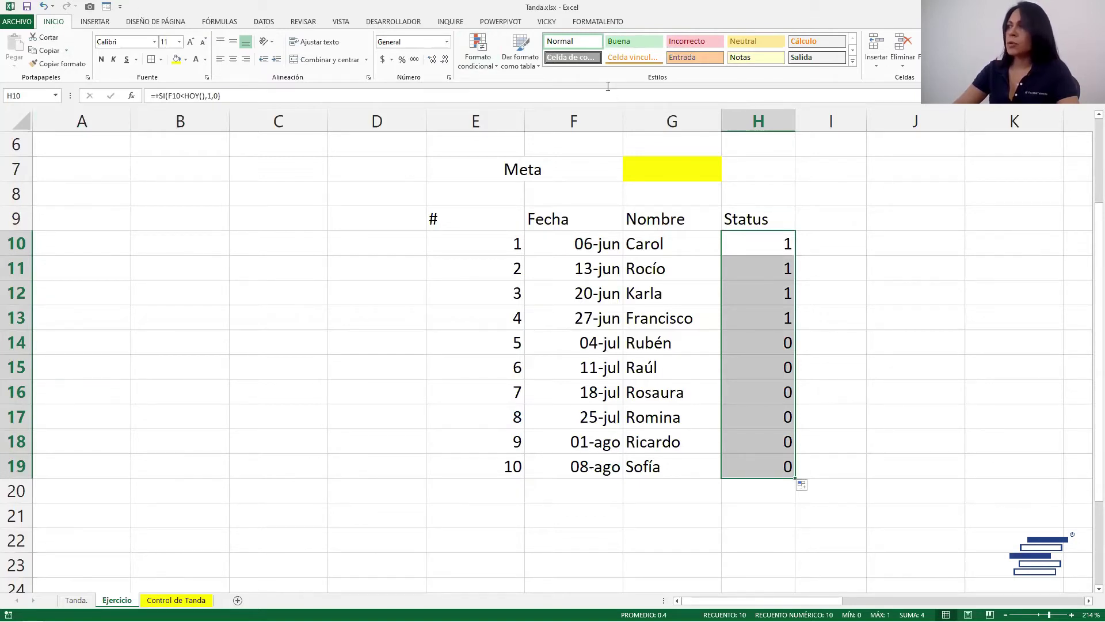
{"action": "left_click", "coordinate": [480, 49]}
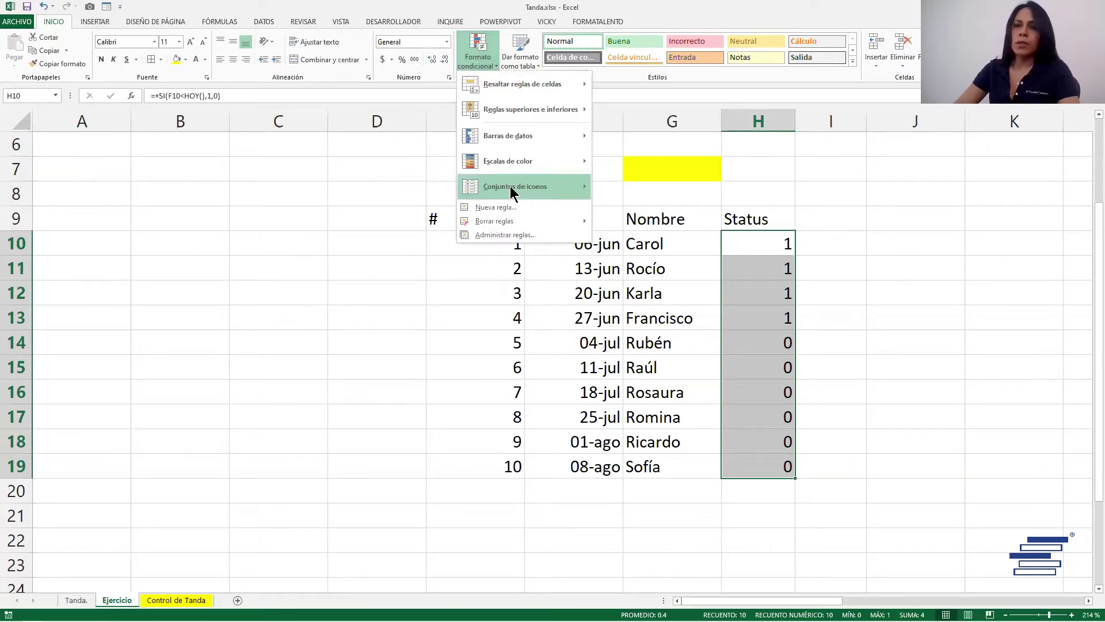
{"action": "mouse_move", "coordinate": [515, 186]}
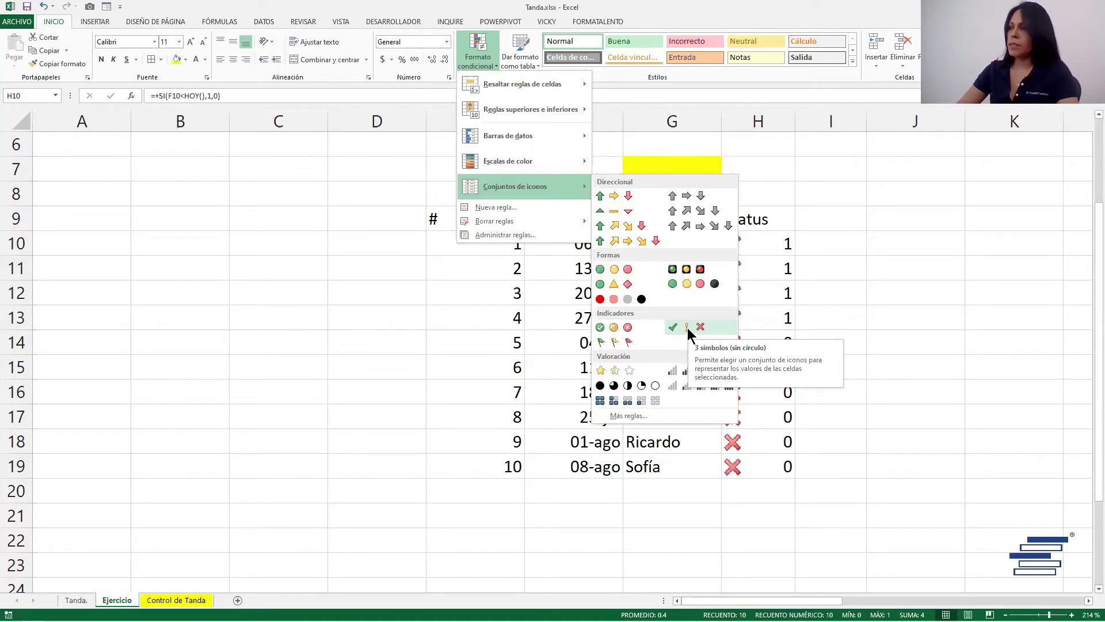
{"action": "left_click", "coordinate": [687, 328]}
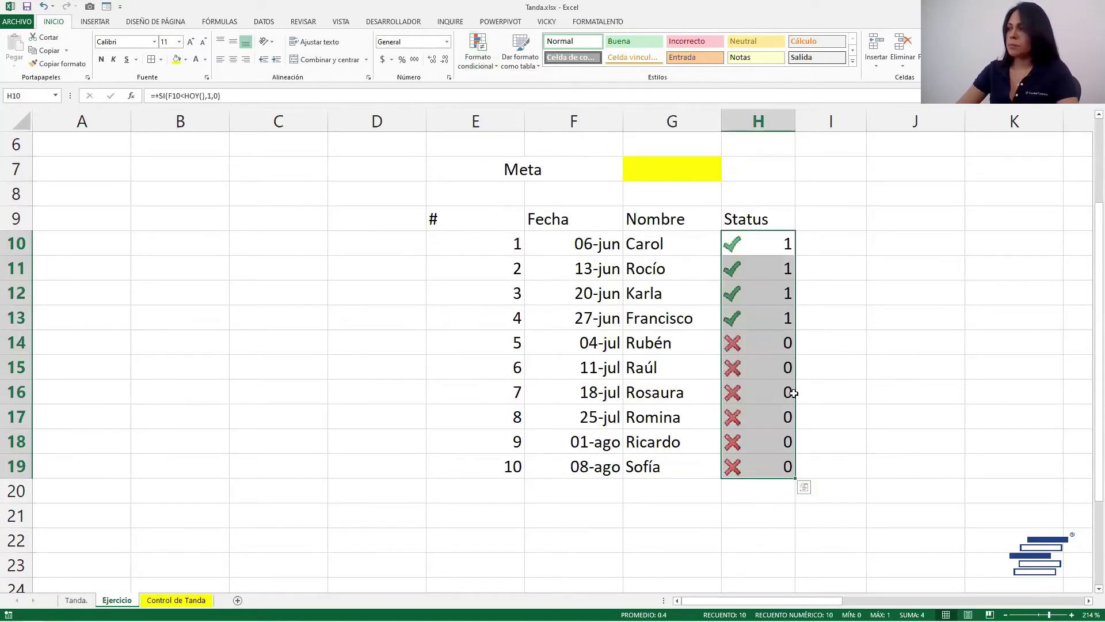
{"action": "left_click", "coordinate": [830, 369]}
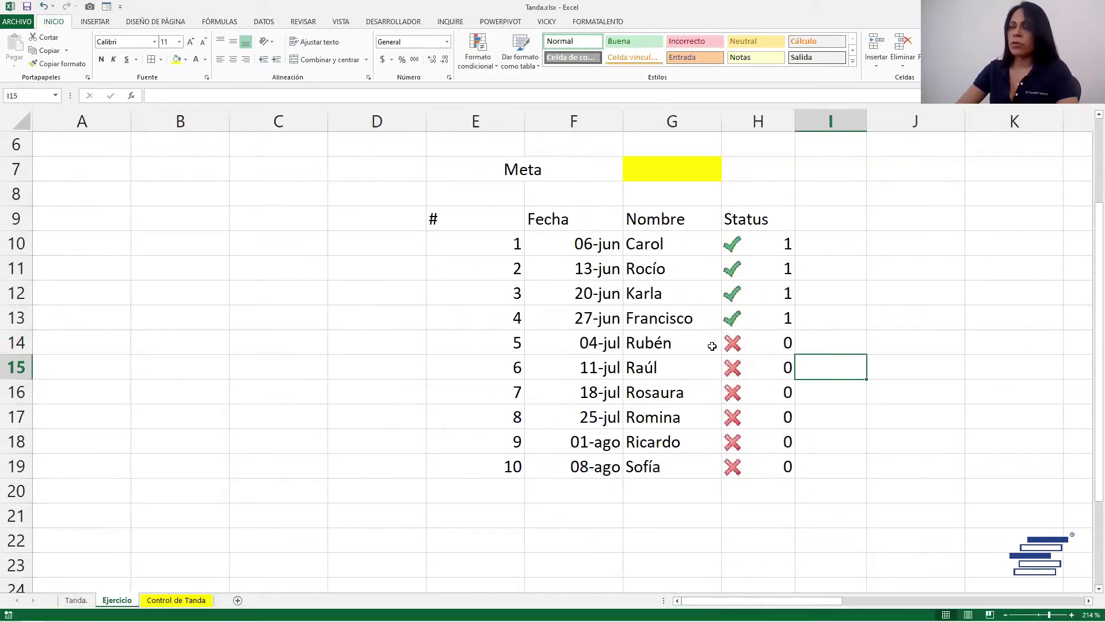
- Enter 27 junio in F14 so that member's status becomes 1 with a check
{"action": "left_click", "coordinate": [596, 340]}
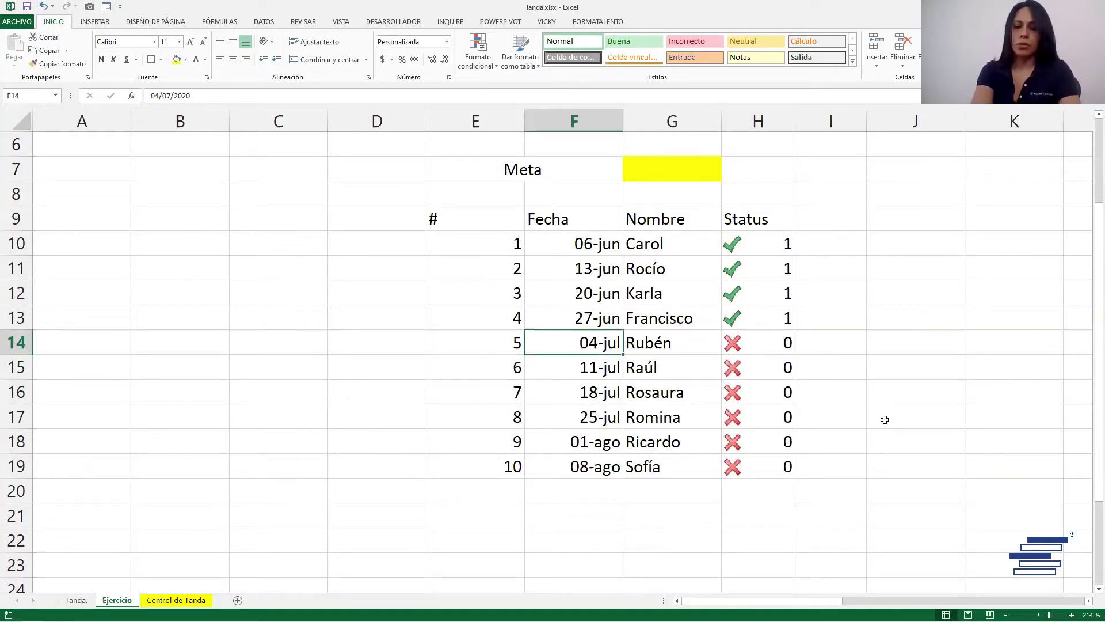
{"action": "type", "text": "27 junio"}
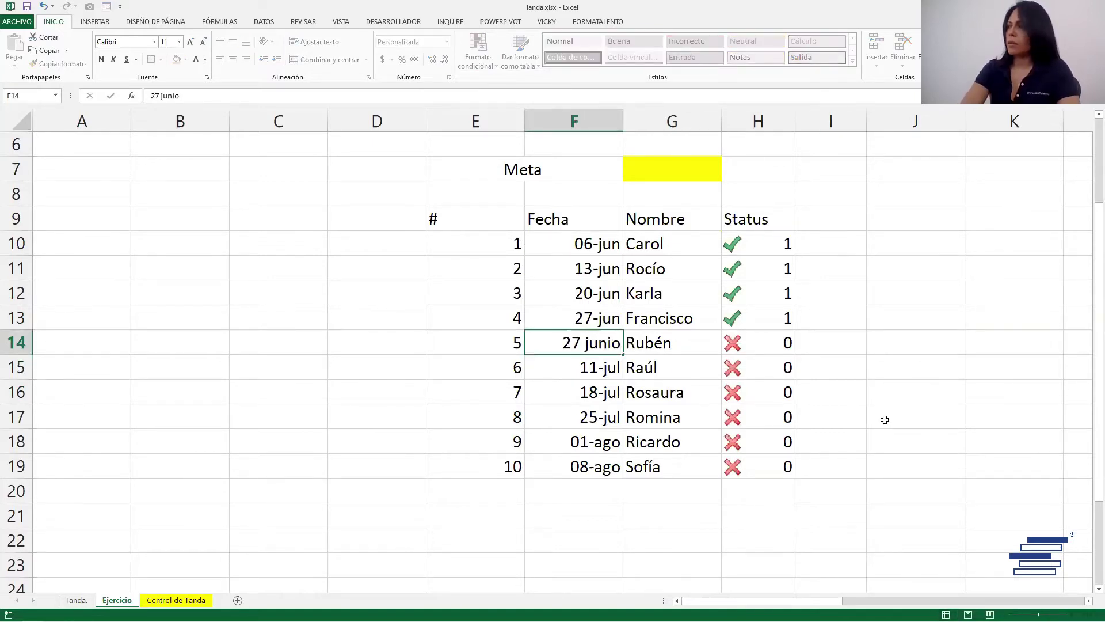
{"action": "key", "text": "Return"}
{"action": "left_click", "coordinate": [768, 345]}
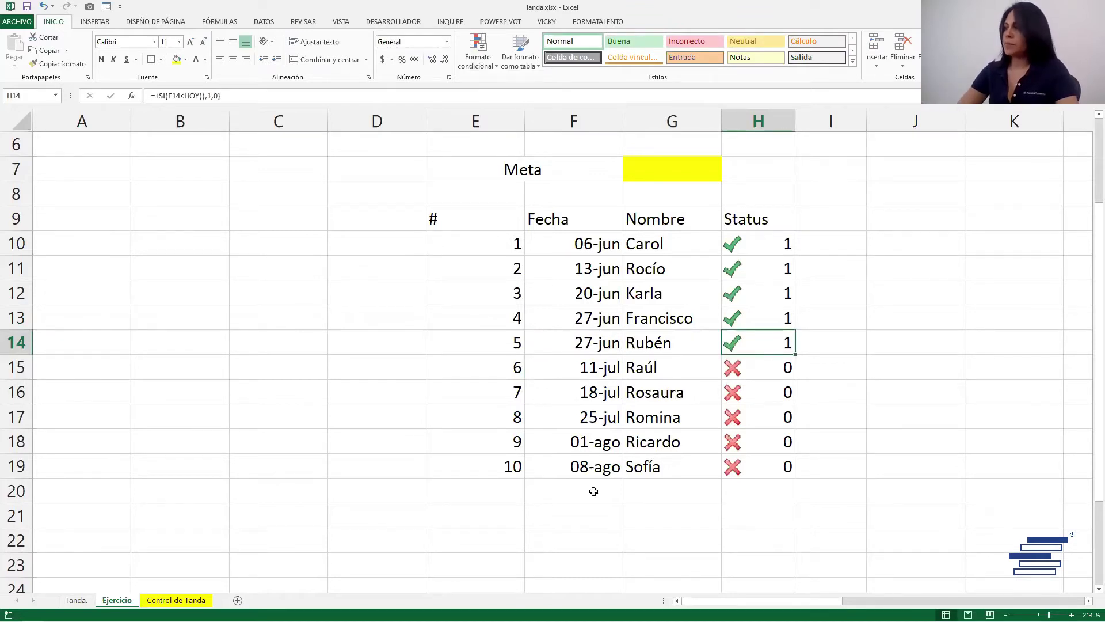
- Test 11 julio in F14, undo back to 27-jun, and select the Status cells H10:H19
{"action": "left_click", "coordinate": [575, 346]}
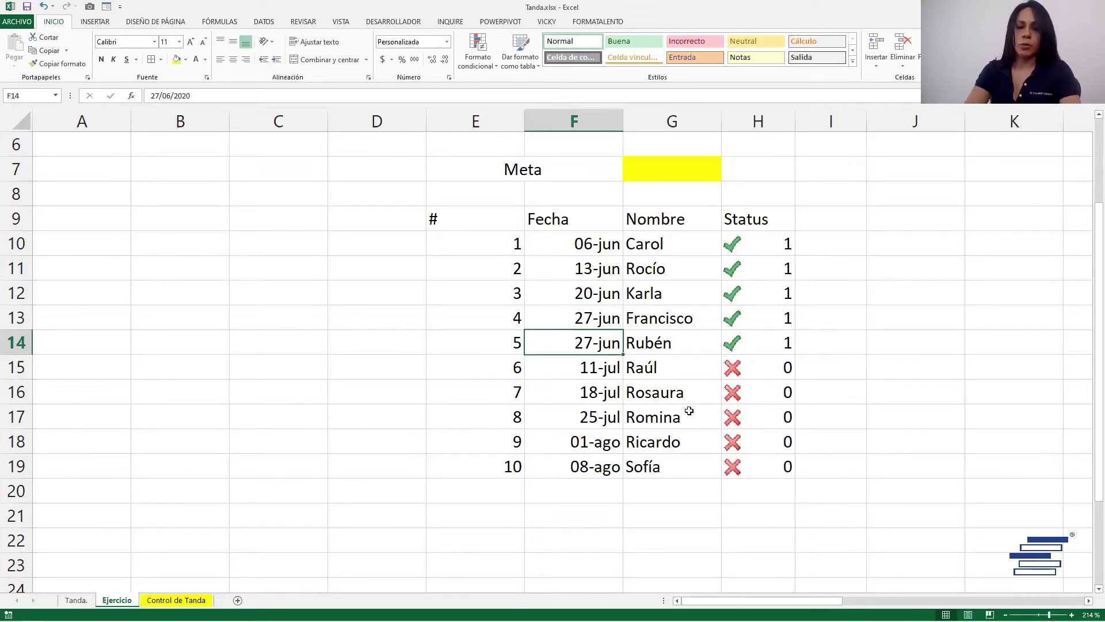
{"action": "type", "text": "11 julio"}
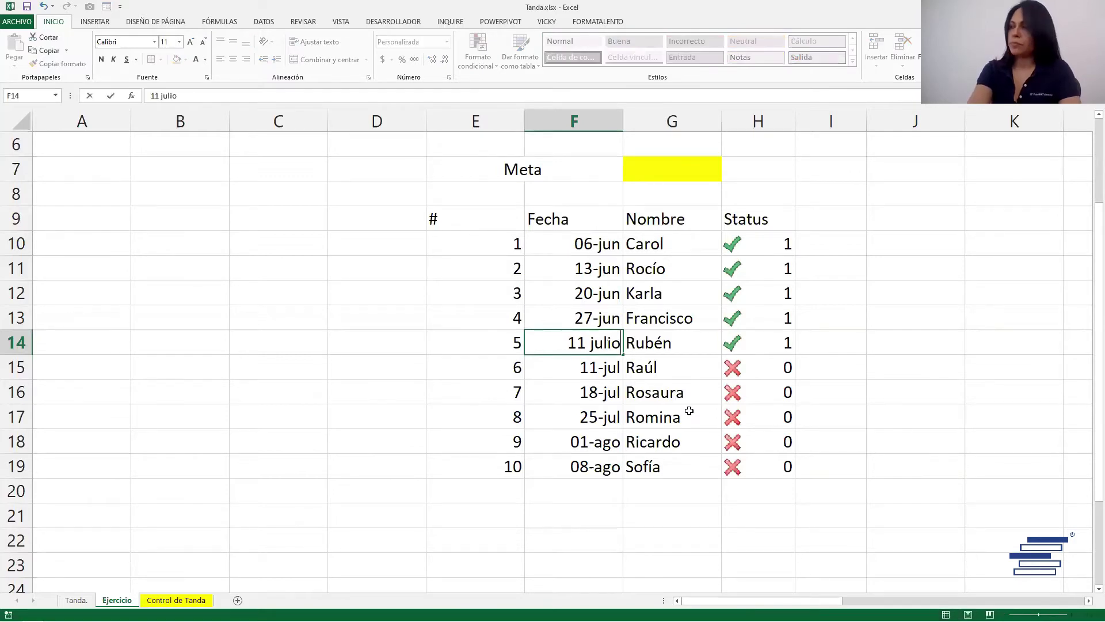
{"action": "key", "text": "Return"}
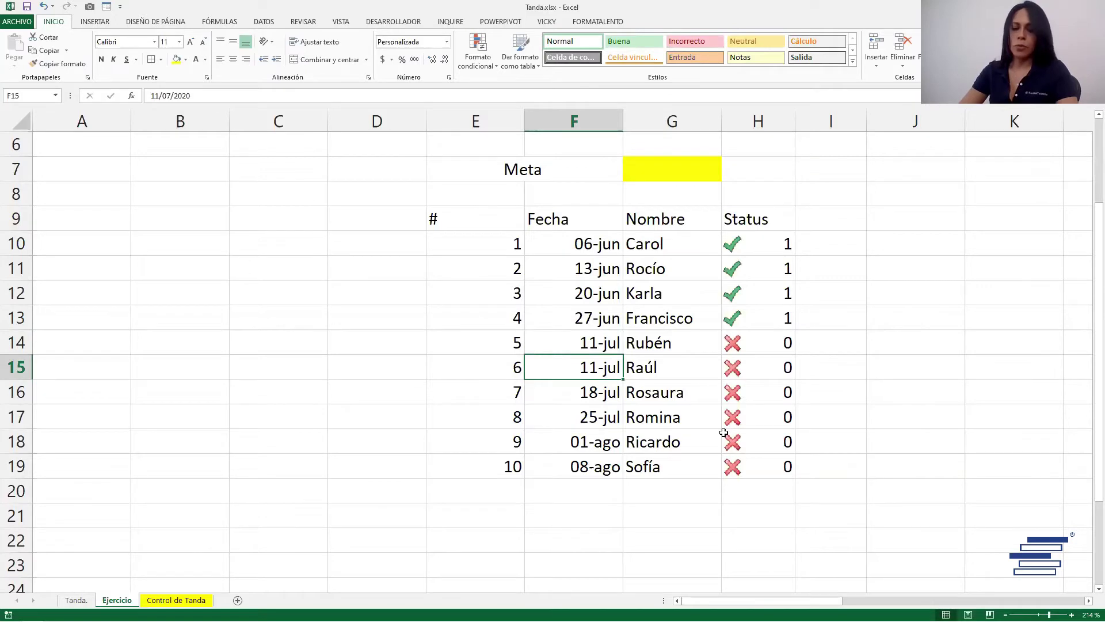
{"action": "key", "text": "ctrl+z"}
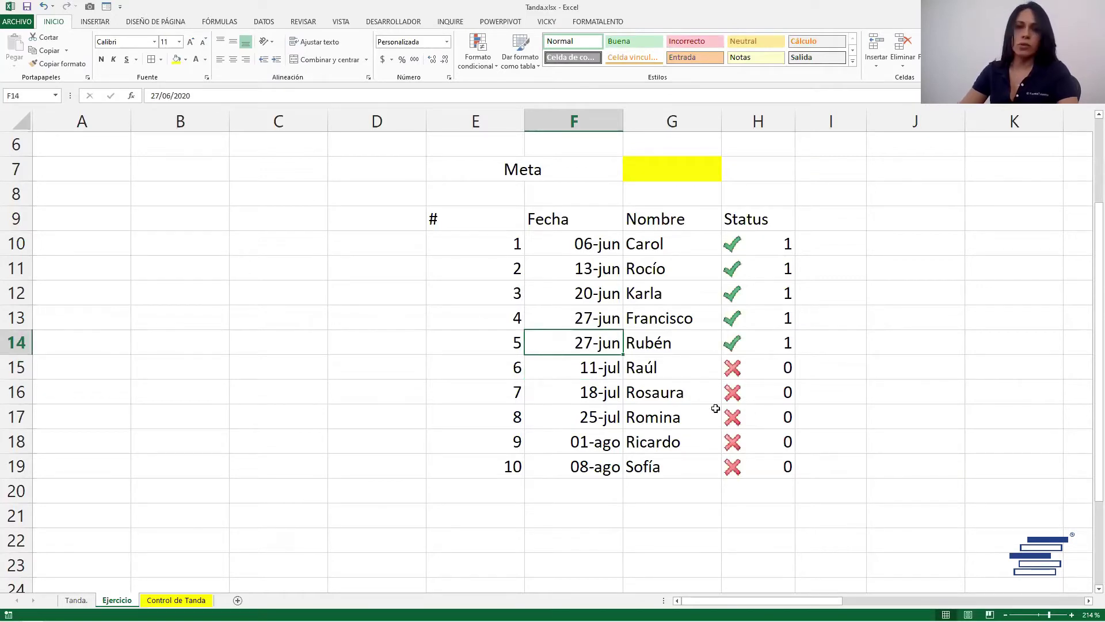
{"action": "left_click_drag", "start_coordinate": [767, 243], "coordinate": [760, 467]}
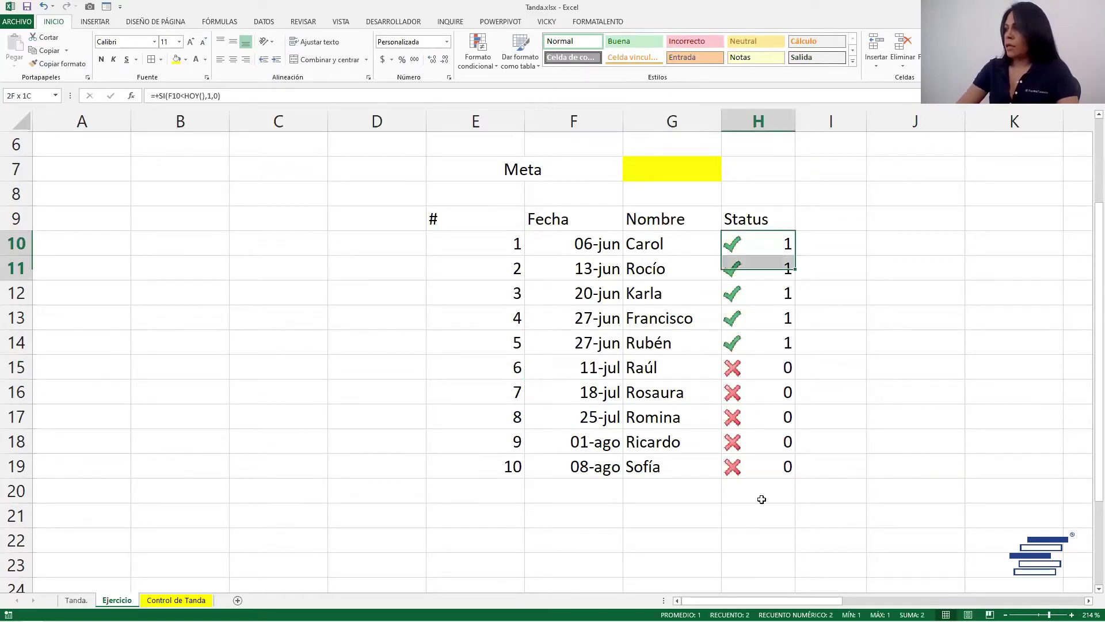
{"action": "left_click", "coordinate": [478, 61]}
- Set the H10:H19 icon-set rule to show only check/cross icons, centred in the column
{"action": "left_click", "coordinate": [518, 239]}
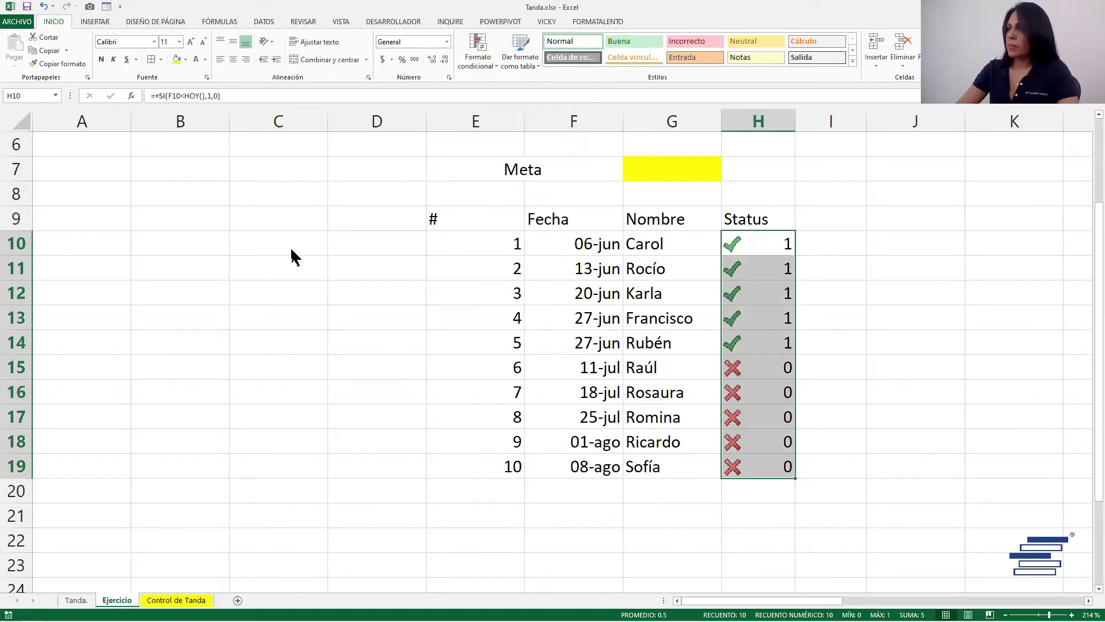
{"action": "left_click", "coordinate": [180, 212]}
{"action": "key", "text": "Escape"}
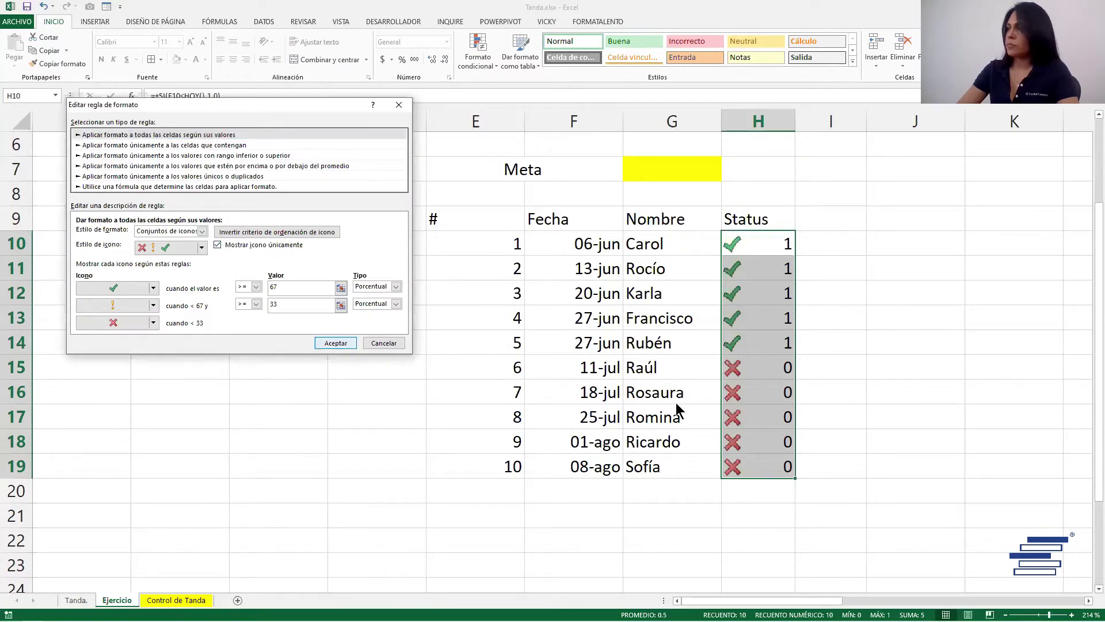
{"action": "key", "text": "Return"}
{"action": "left_click", "coordinate": [342, 295]}
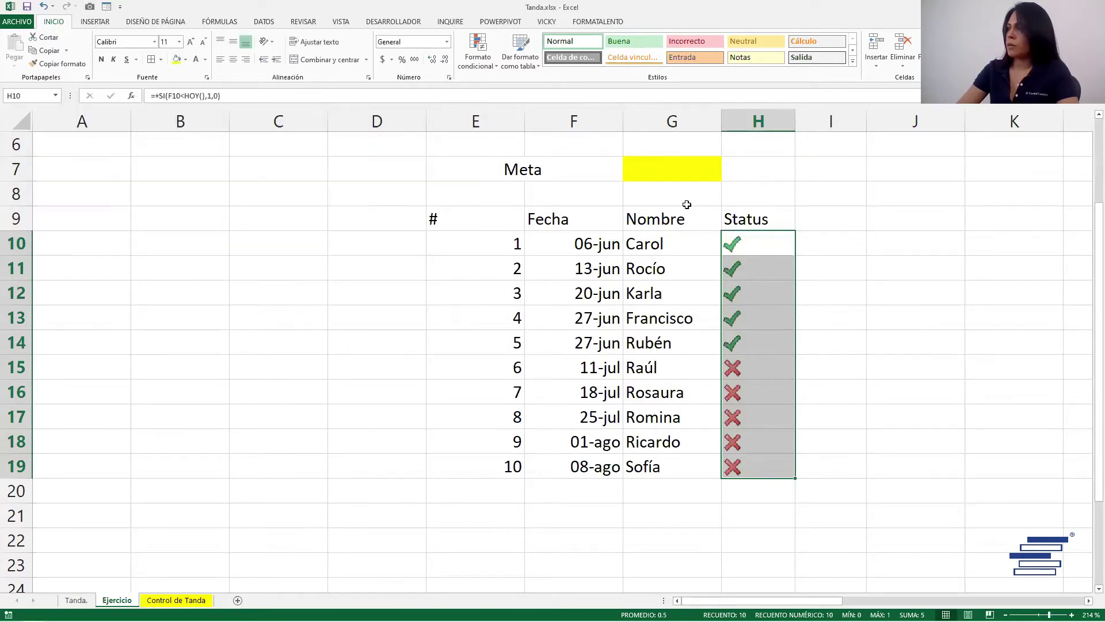
{"action": "left_click", "coordinate": [232, 59]}
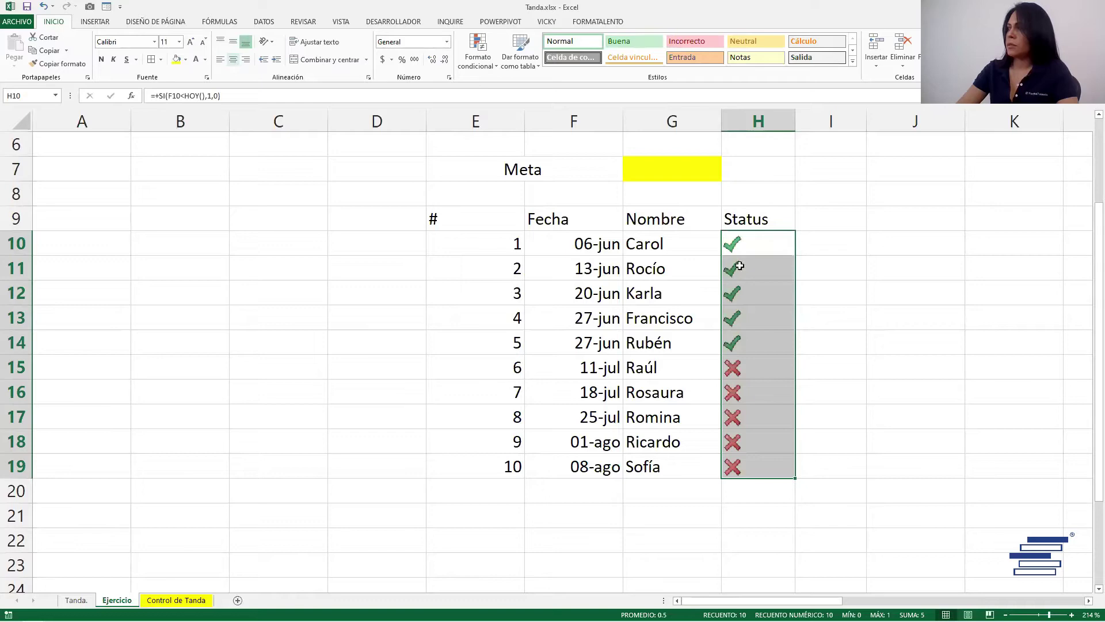
- Glance at the Tanda. sheet, return to Ejercicio, and select I9 for a new heading
{"action": "left_click", "coordinate": [814, 322]}
{"action": "key", "text": "Up"}
{"action": "key", "text": "Up"}
{"action": "key", "text": "Up"}
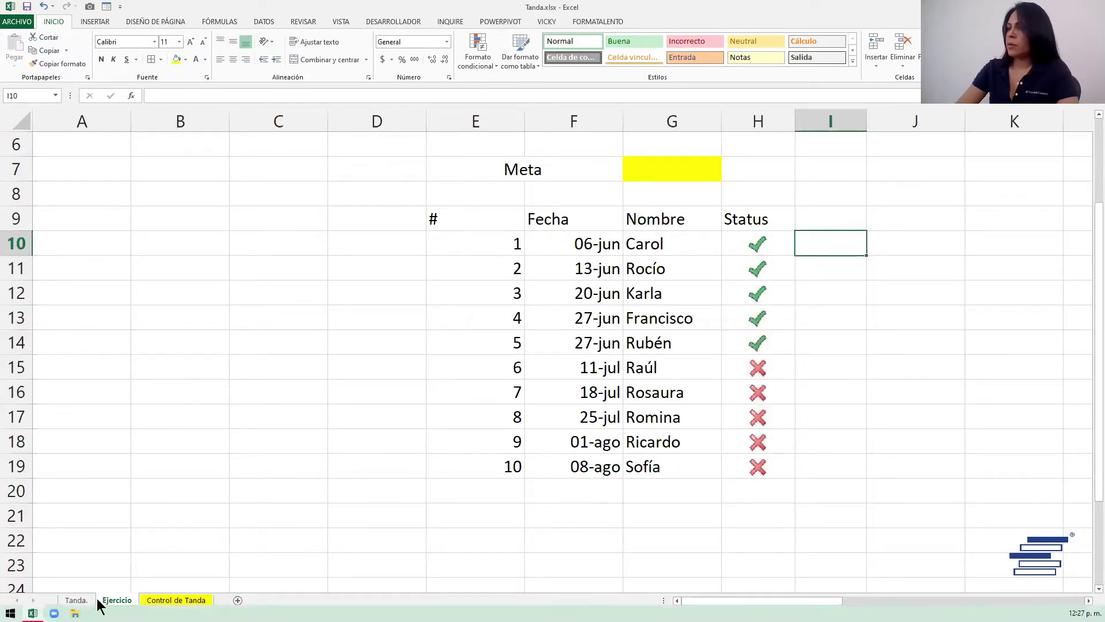
{"action": "key", "text": "ctrl+Page_Up"}
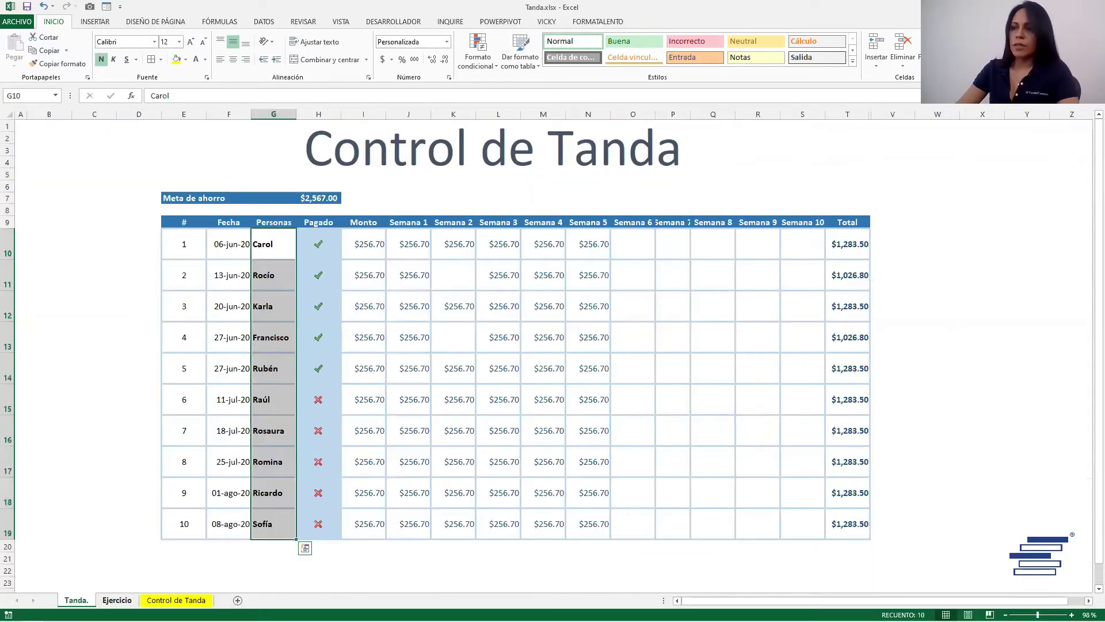
{"action": "key", "text": "ctrl+Page_Down"}
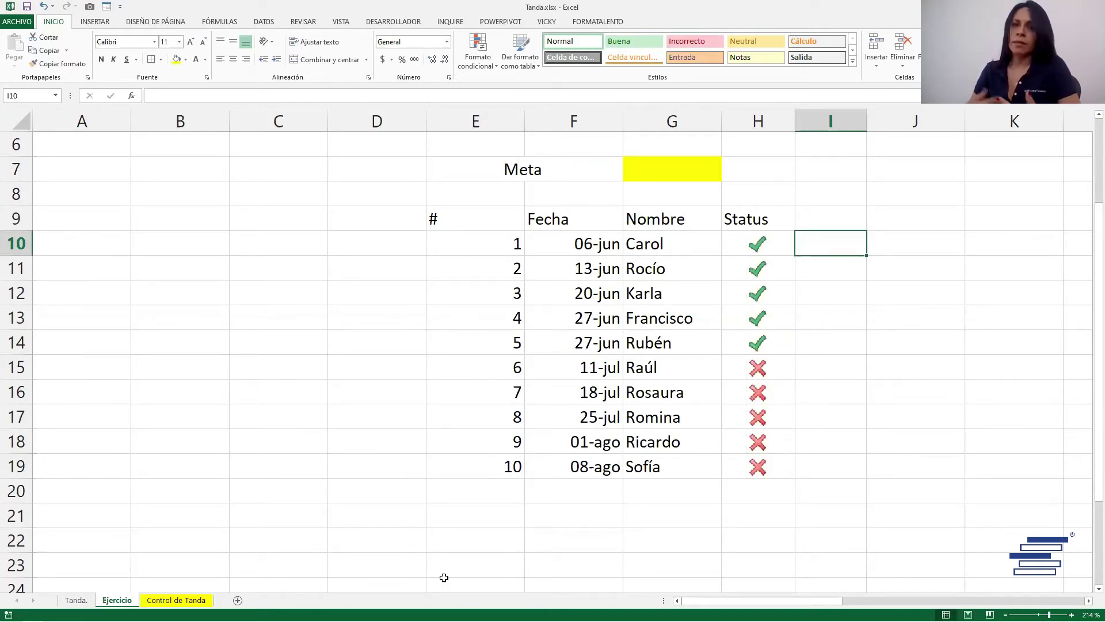
{"action": "left_click", "coordinate": [826, 224]}
- Enter the 'Monto' heading in I9 and hide the empty columns C and D
{"action": "type", "text": "Monto"}
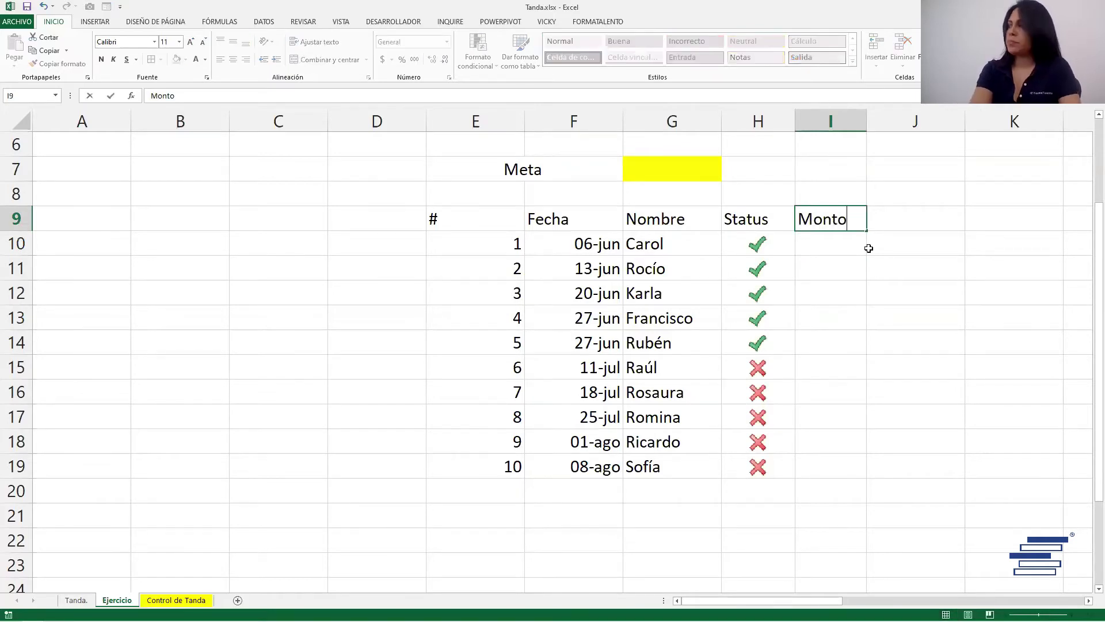
{"action": "key", "text": "Return"}
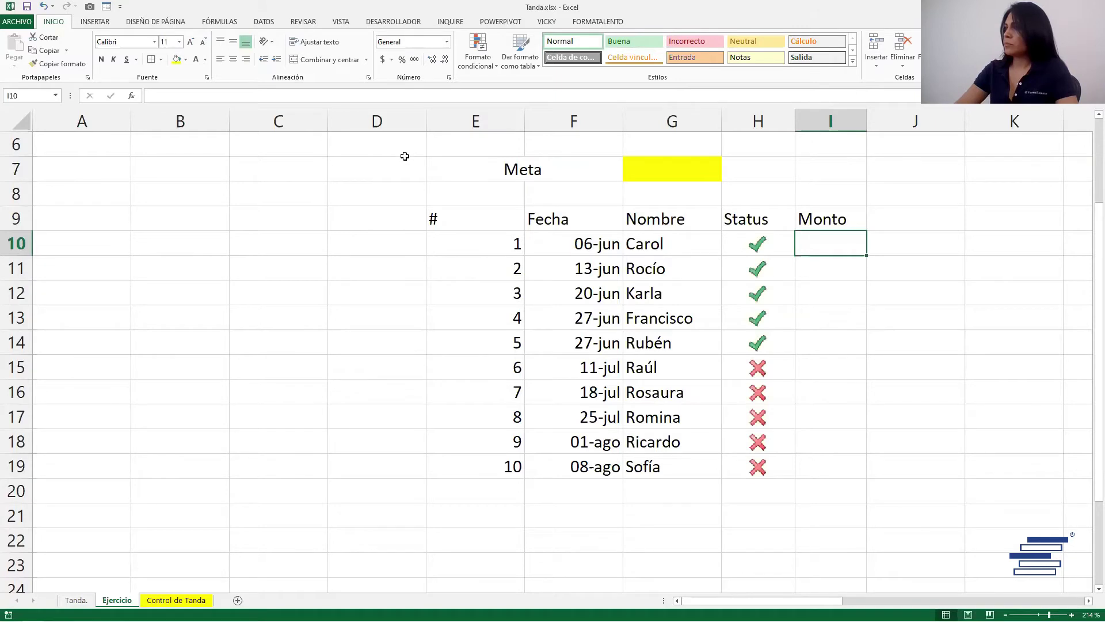
{"action": "left_click_drag", "start_coordinate": [397, 121], "coordinate": [345, 269]}
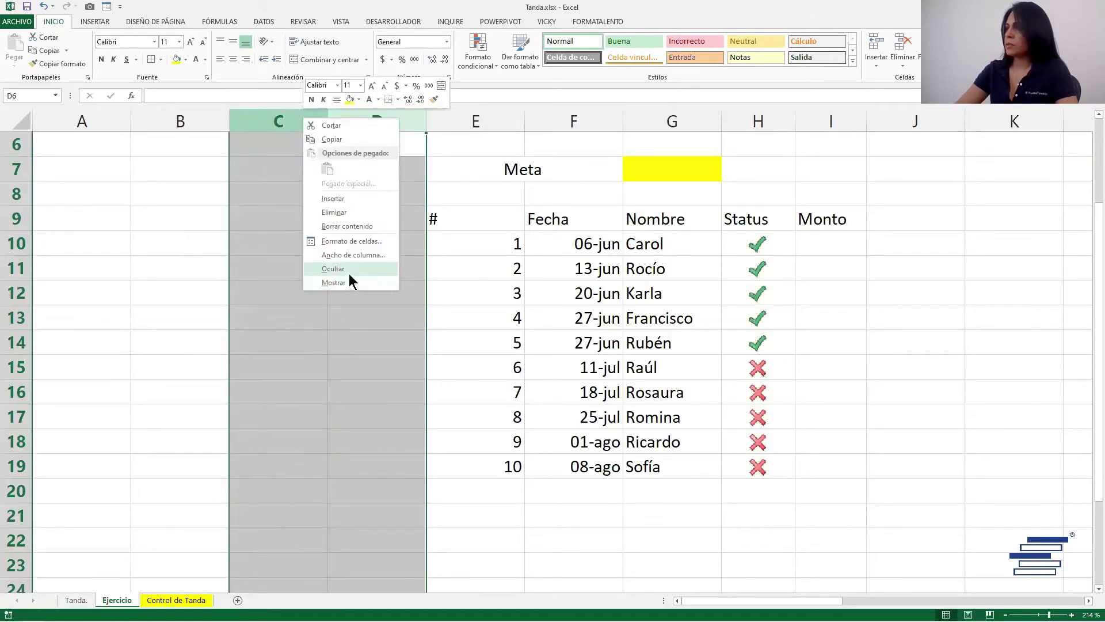
{"action": "left_click", "coordinate": [349, 274]}
- Start a formula with '+' in the first Monto cell, I10
{"action": "left_click", "coordinate": [633, 391]}
{"action": "key", "text": "Up"}
{"action": "key", "text": "Up"}
{"action": "key", "text": "Up"}
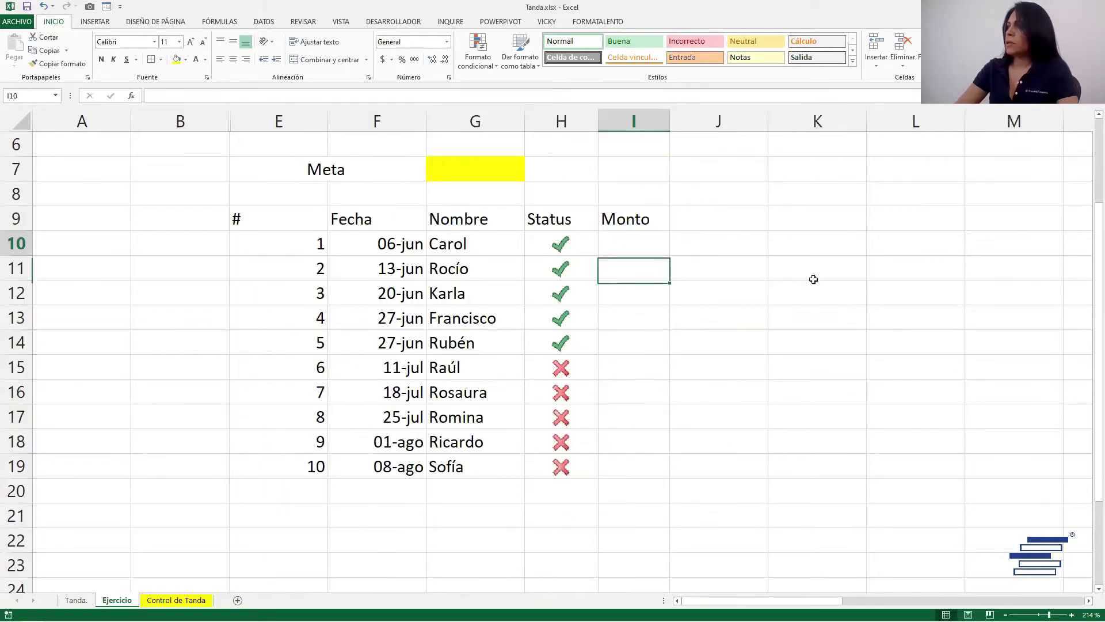
{"action": "key", "text": "Up"}
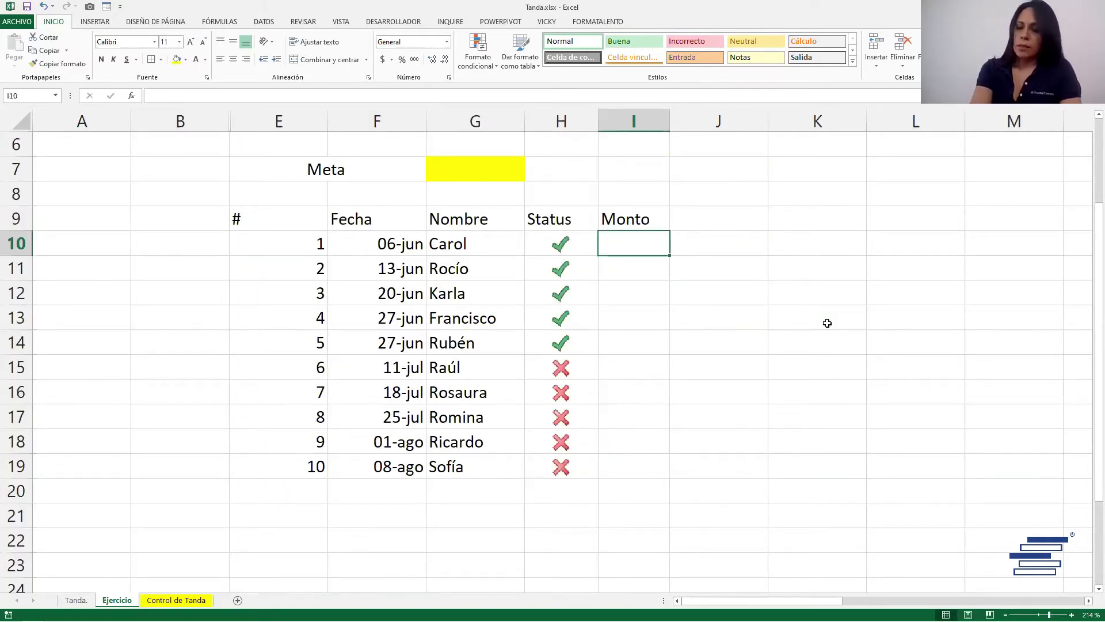
{"action": "type", "text": "+"}
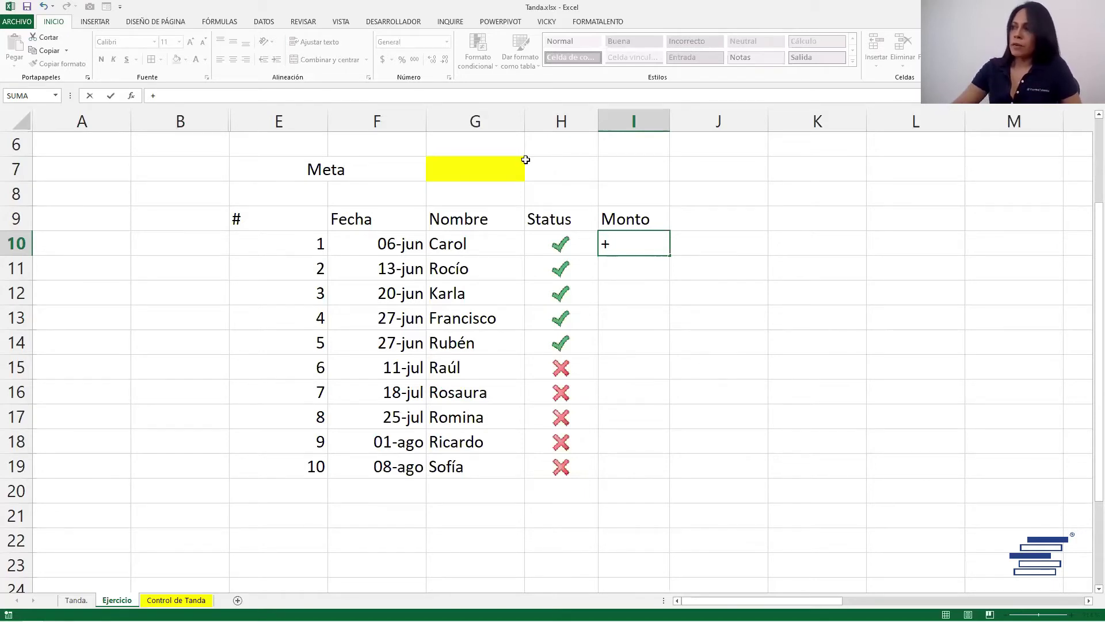
- Complete =+$G$7/10 in I10 and fill it down to I19
{"action": "left_click", "coordinate": [489, 164]}
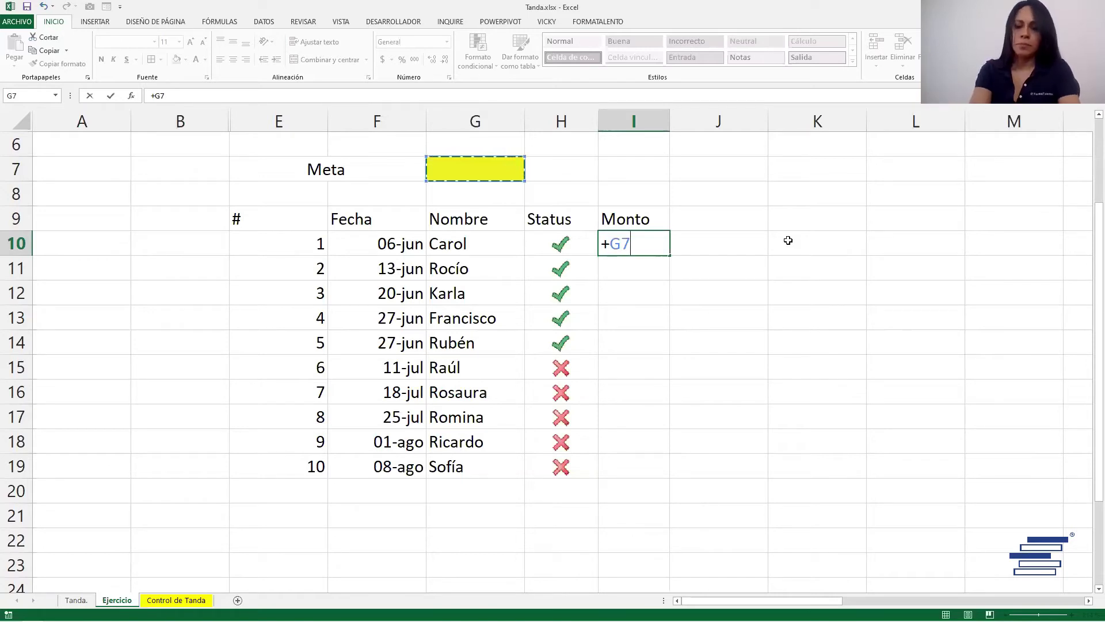
{"action": "key", "text": "F4"}
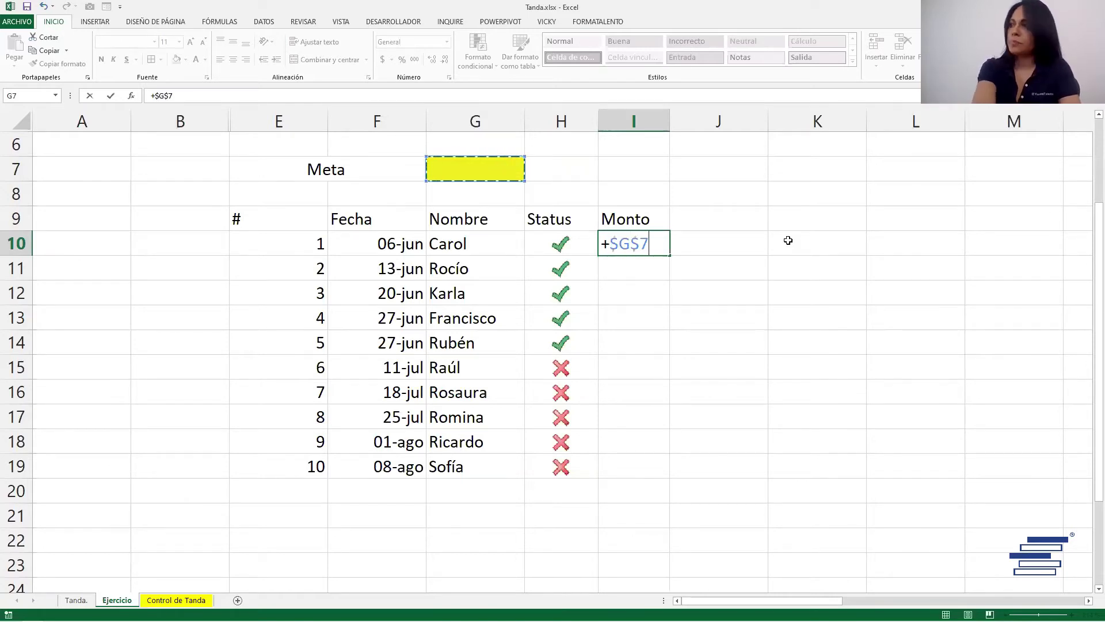
{"action": "type", "text": "/"}
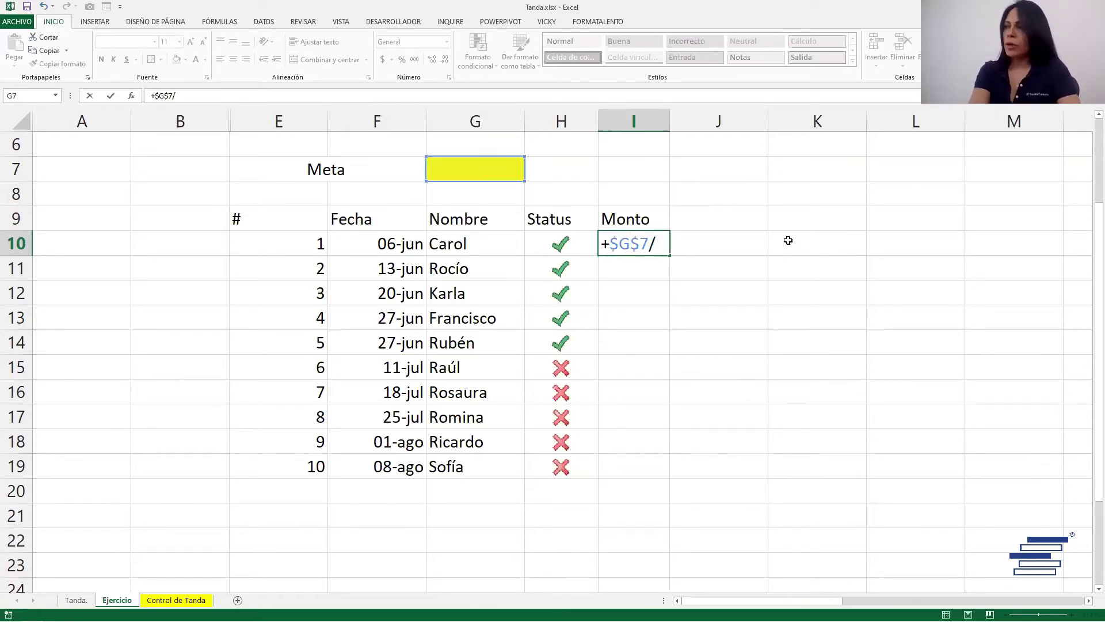
{"action": "type", "text": "10"}
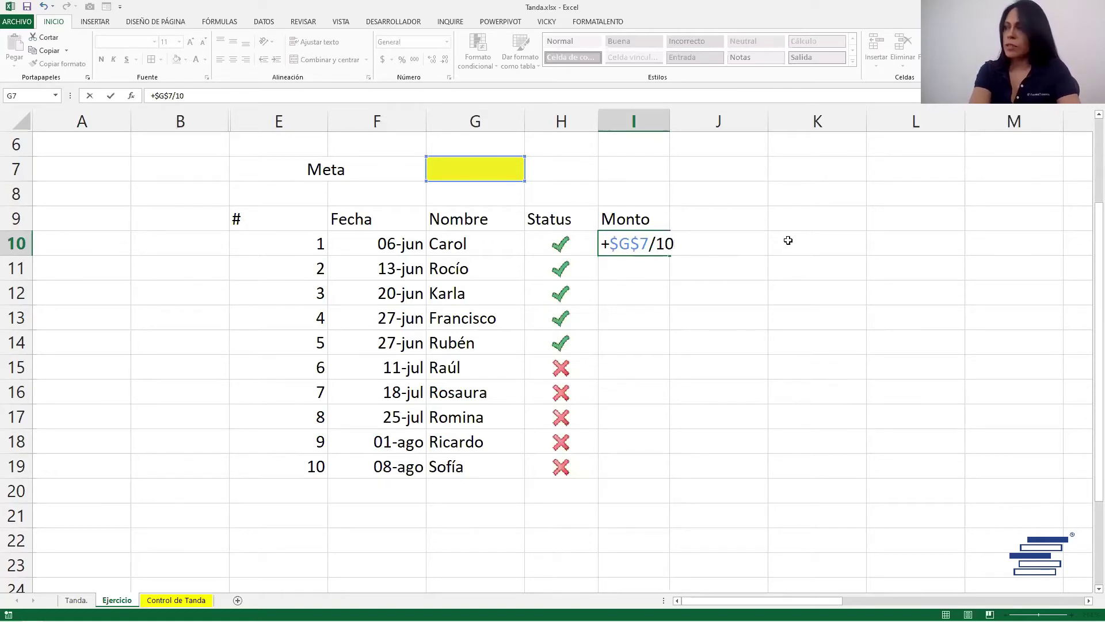
{"action": "key", "text": "Return"}
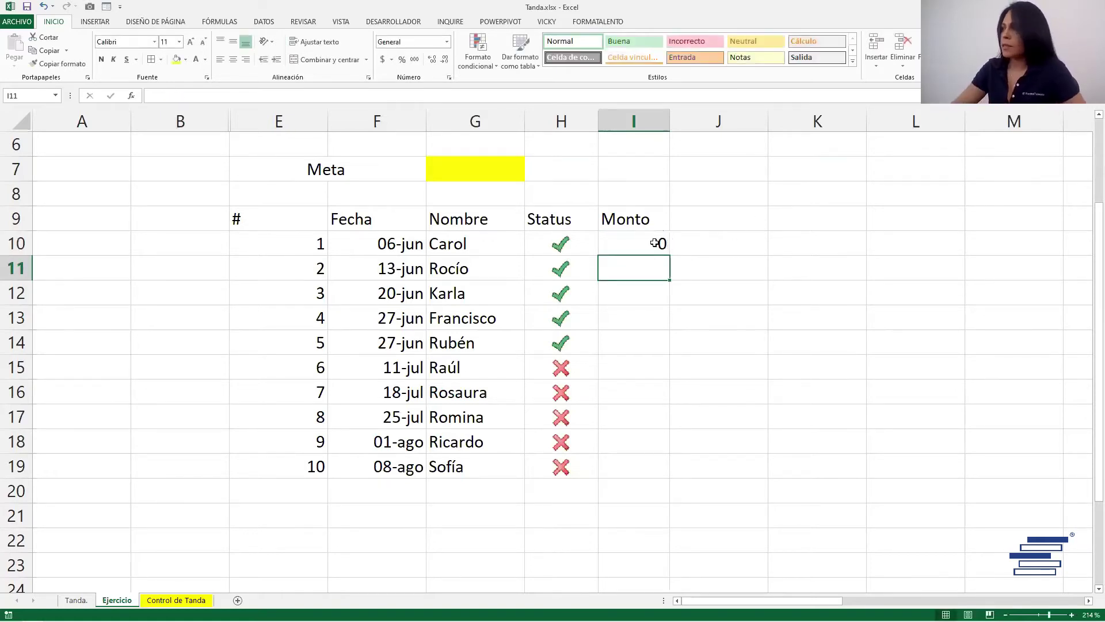
{"action": "left_click", "coordinate": [656, 243]}
{"action": "left_click_drag", "start_coordinate": [668, 255], "coordinate": [666, 465]}
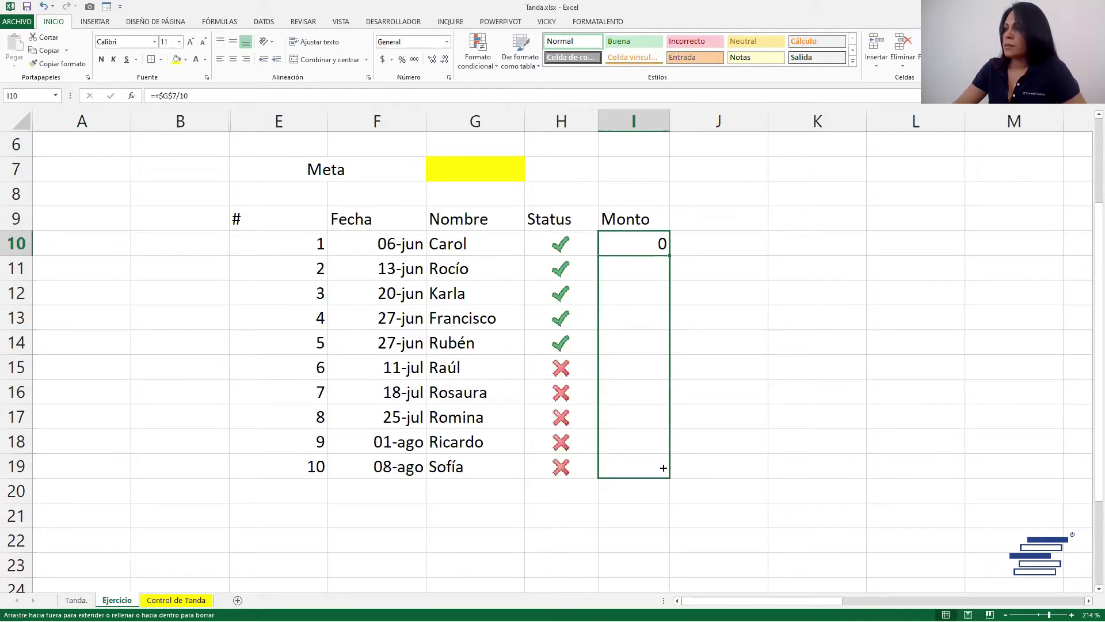
- Set the Meta goal in G7 to 4500
{"action": "left_click", "coordinate": [495, 173]}
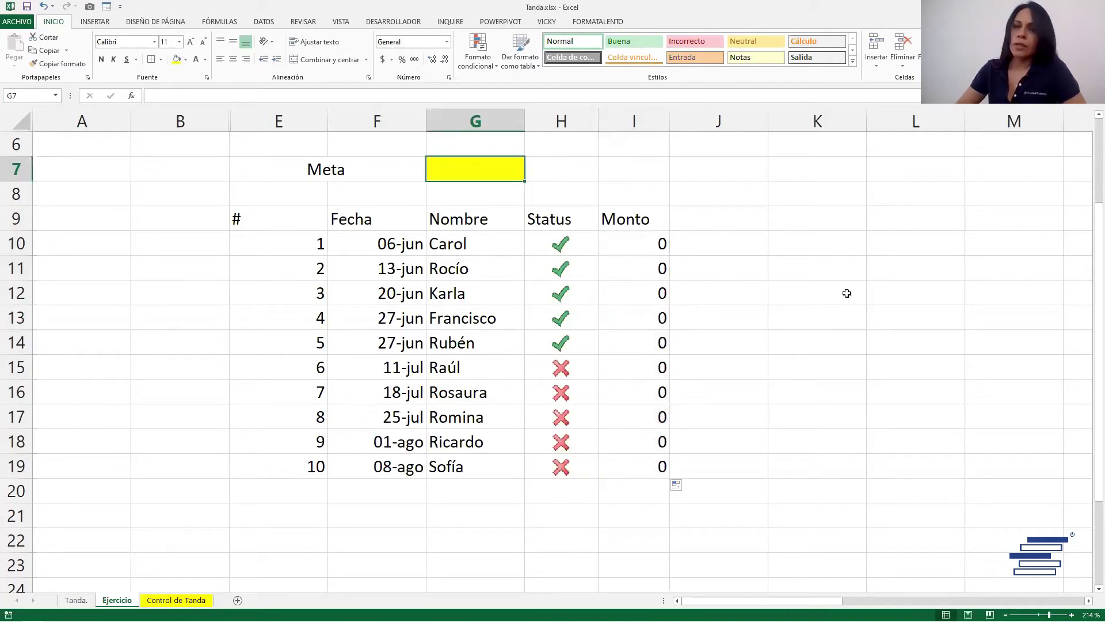
{"action": "type", "text": "45"}
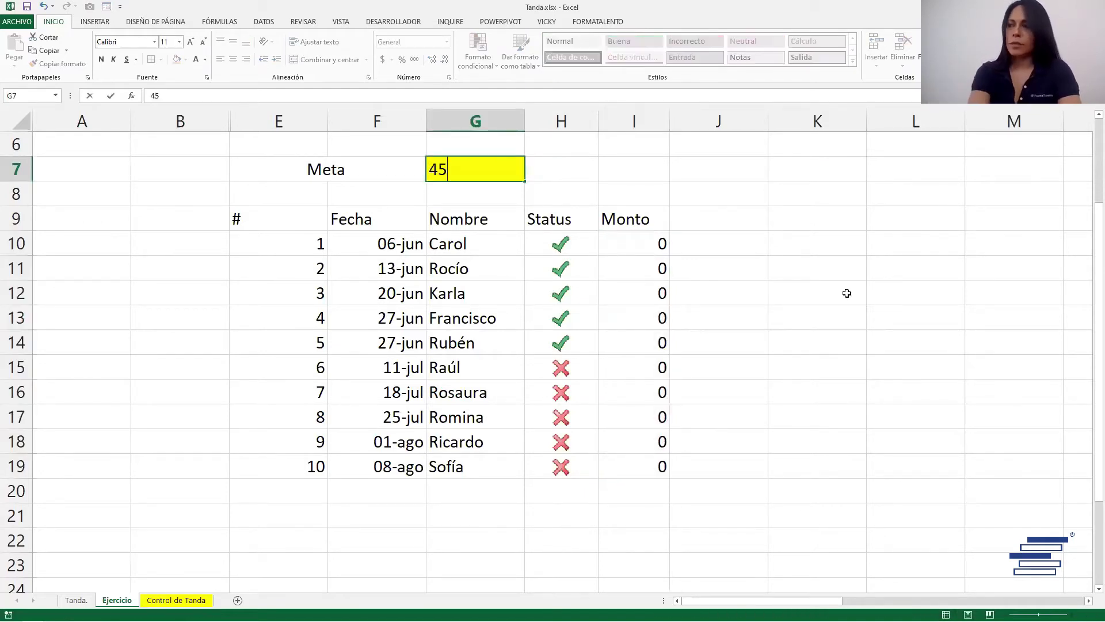
{"action": "type", "text": "00"}
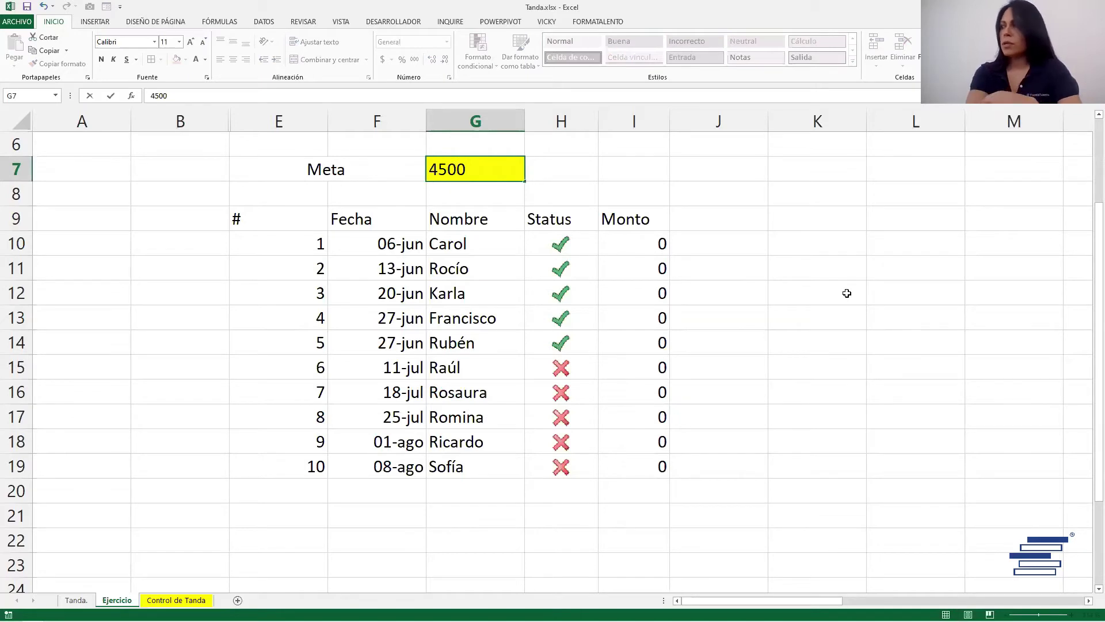
{"action": "key", "text": "Return"}
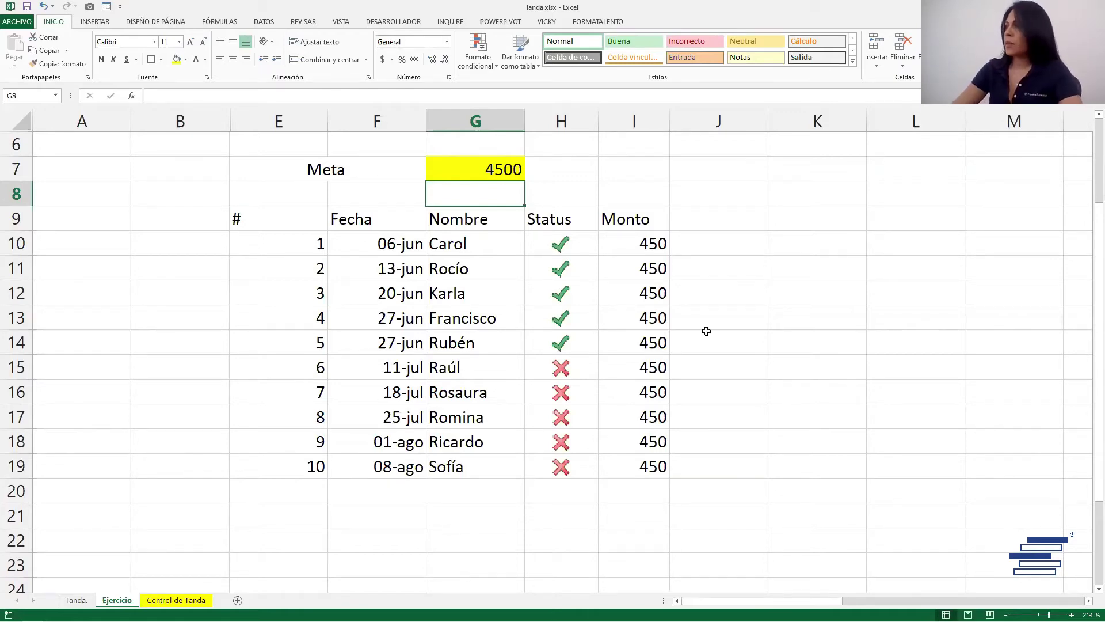
{"action": "left_click", "coordinate": [632, 311]}
- Format G7 and I10:I19 as currency, showing $4,500.00 and $450.00
{"action": "left_click", "coordinate": [492, 179]}
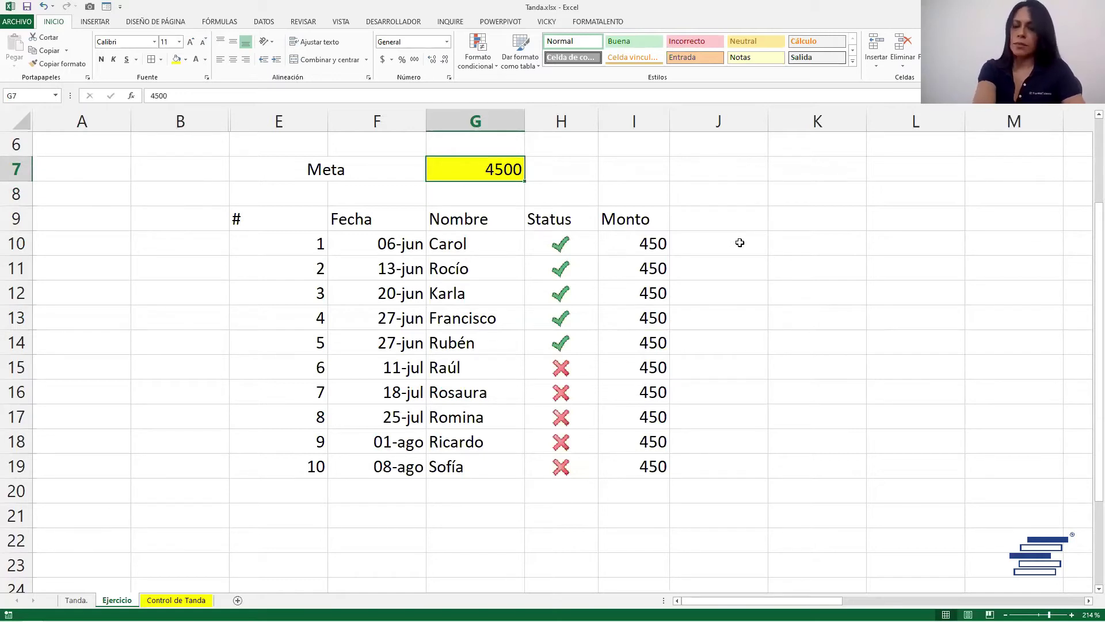
{"action": "key", "text": "ctrl+shift+4"}
{"action": "left_click", "coordinate": [656, 240]}
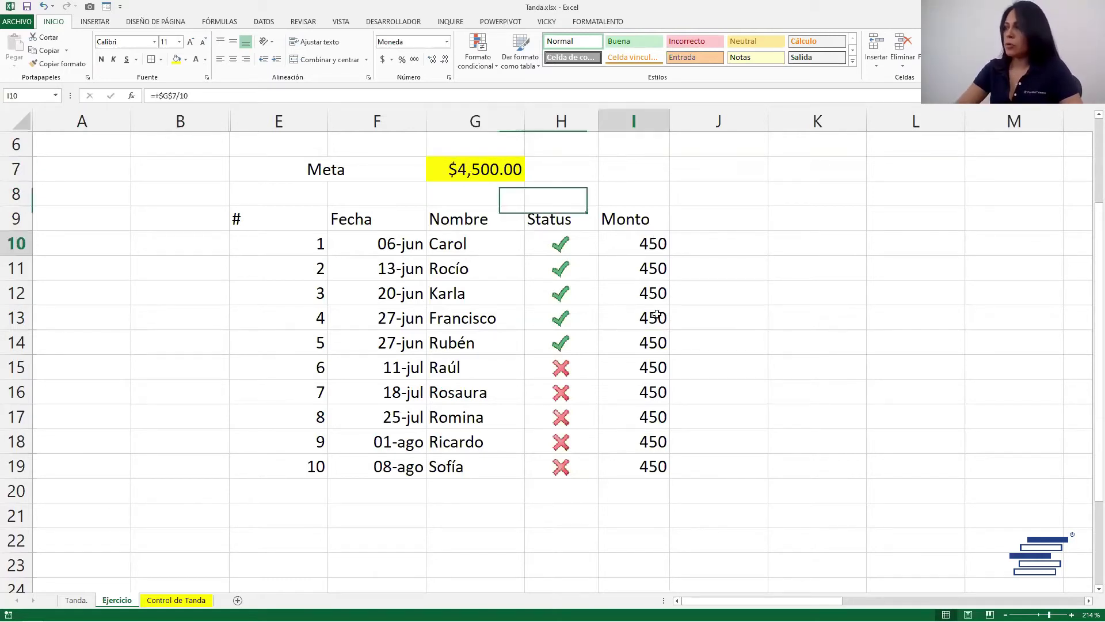
{"action": "left_click_drag", "start_coordinate": [651, 459], "coordinate": [653, 468]}
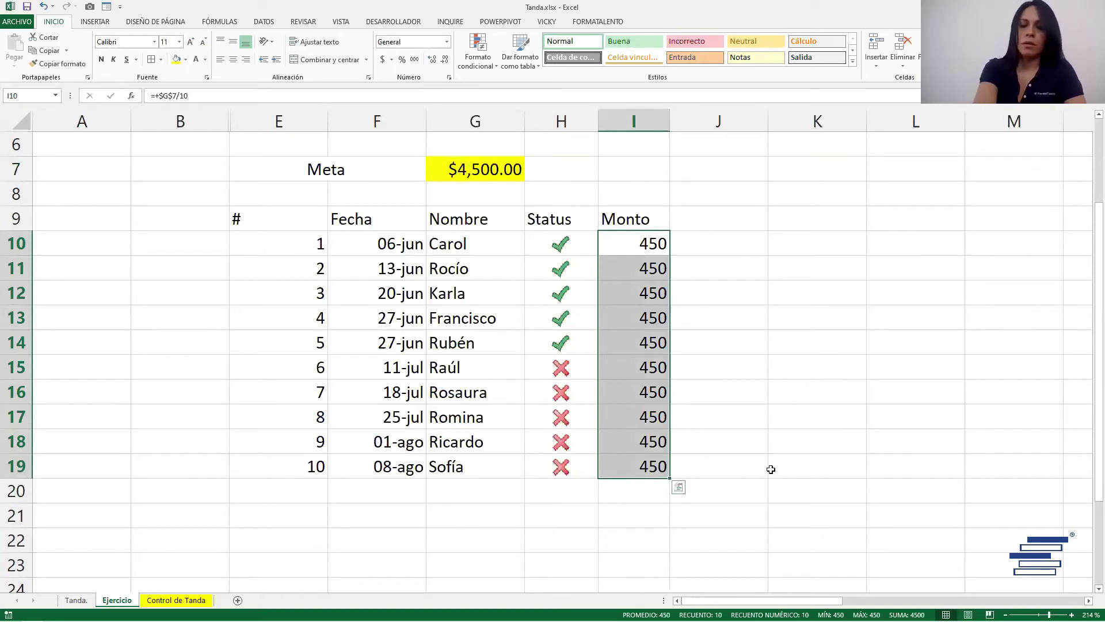
{"action": "key", "text": "ctrl+shift+4"}
{"action": "left_click", "coordinate": [718, 309]}
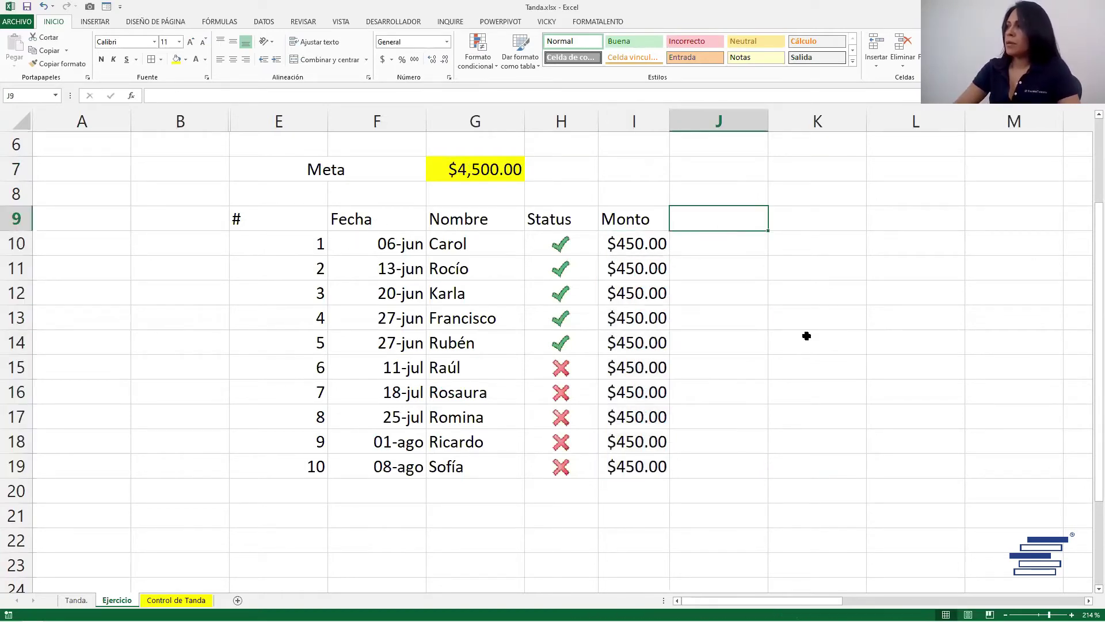
- Enter 'Semana 1' in J9 and fill the series right to 'Semana 10' in S9
{"action": "left_click", "coordinate": [732, 226]}
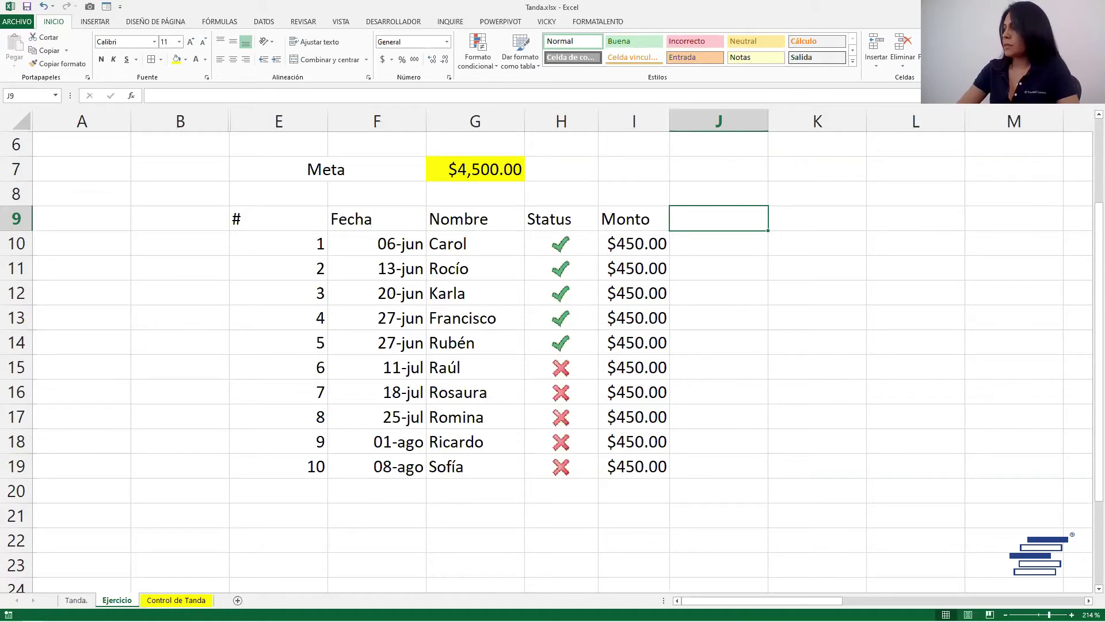
{"action": "scroll", "coordinate": [552, 345], "scroll_direction": "right", "scroll_amount": 1}
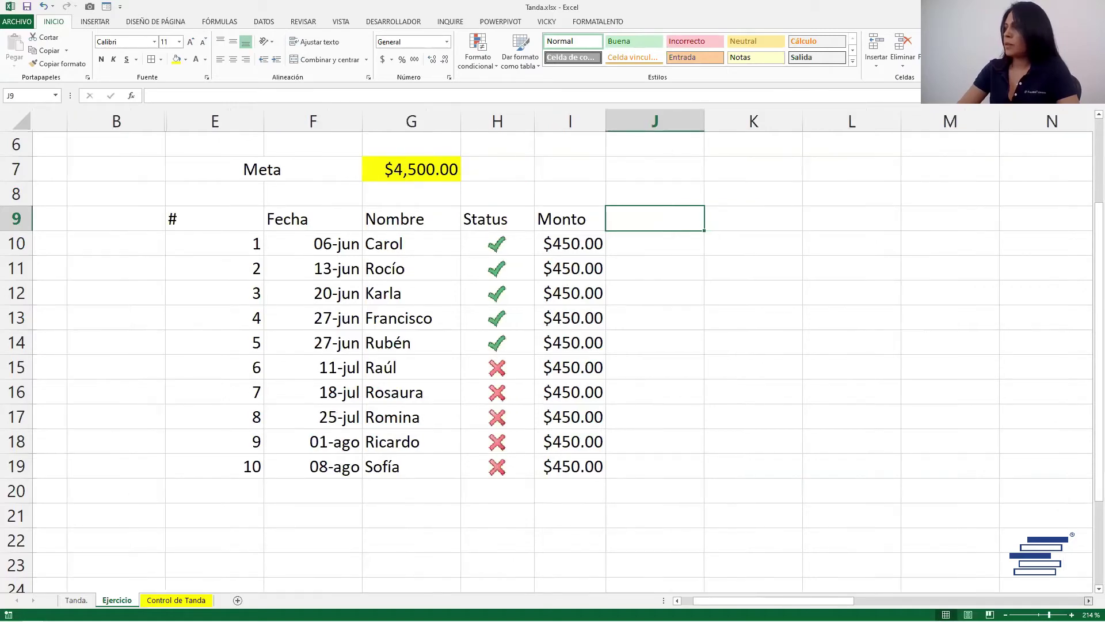
{"action": "scroll", "coordinate": [392, 367], "scroll_direction": "right", "scroll_amount": 4}
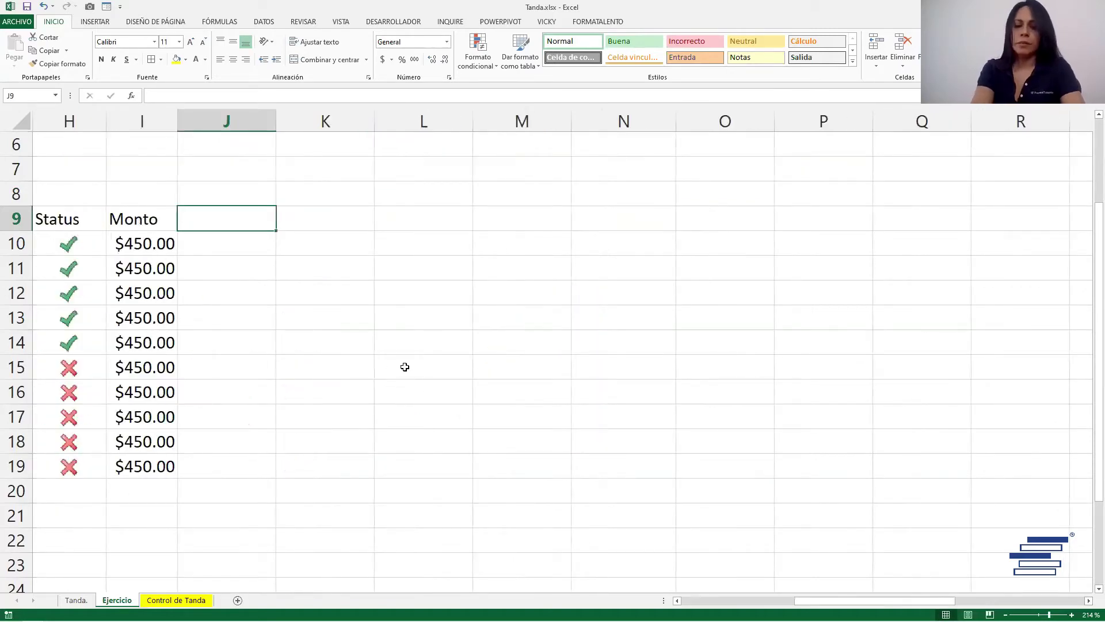
{"action": "type", "text": "Semana 1"}
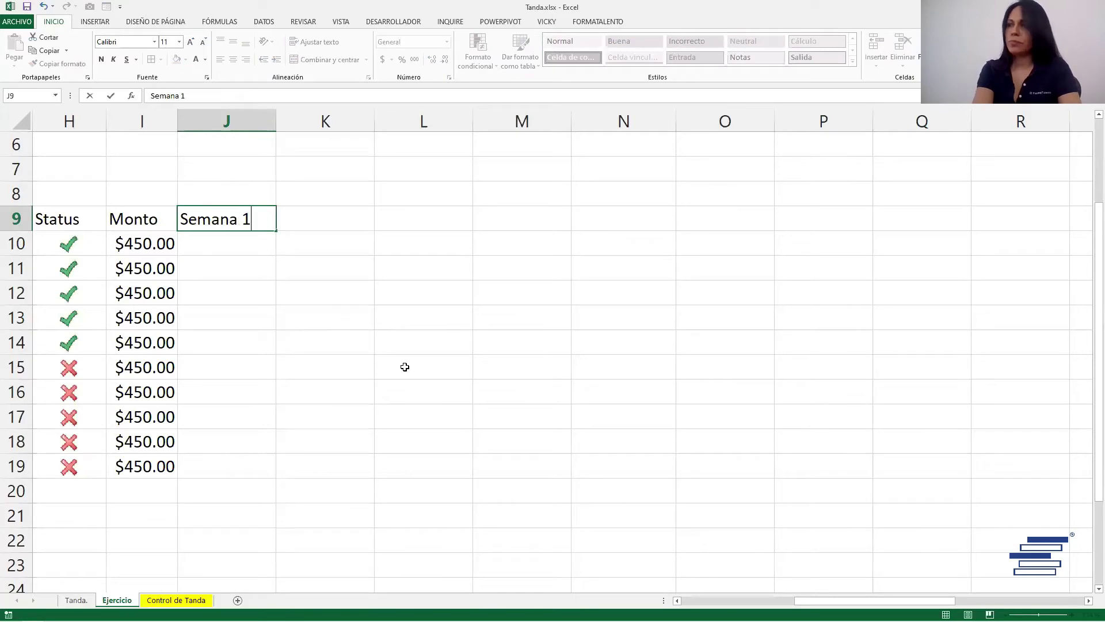
{"action": "key", "text": "Return"}
{"action": "left_click", "coordinate": [262, 224]}
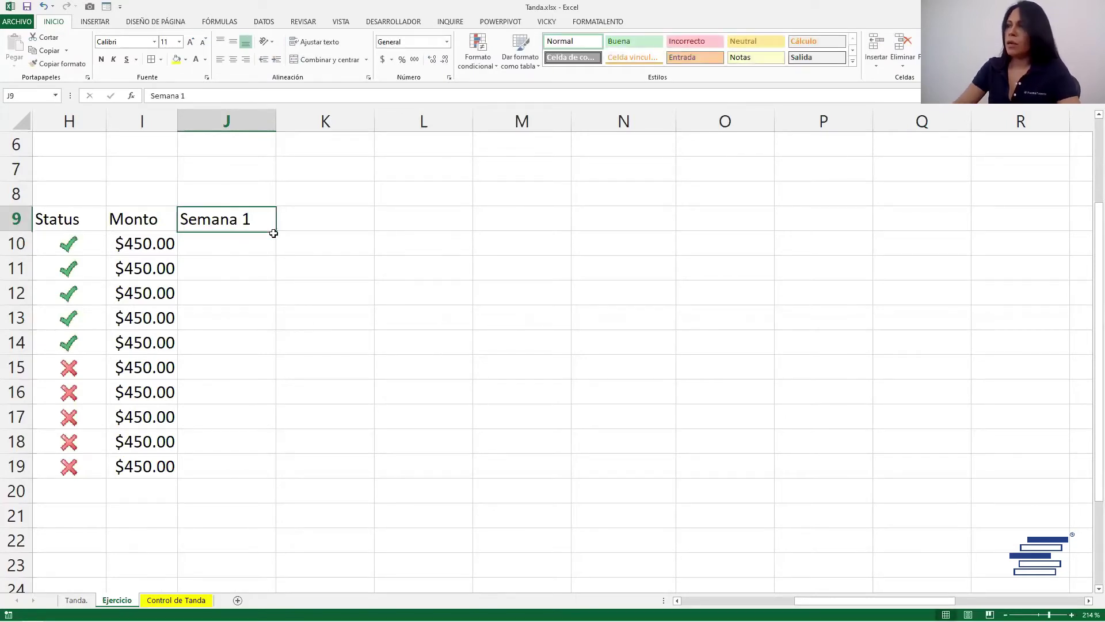
{"action": "left_click_drag", "start_coordinate": [276, 232], "coordinate": [1045, 227]}
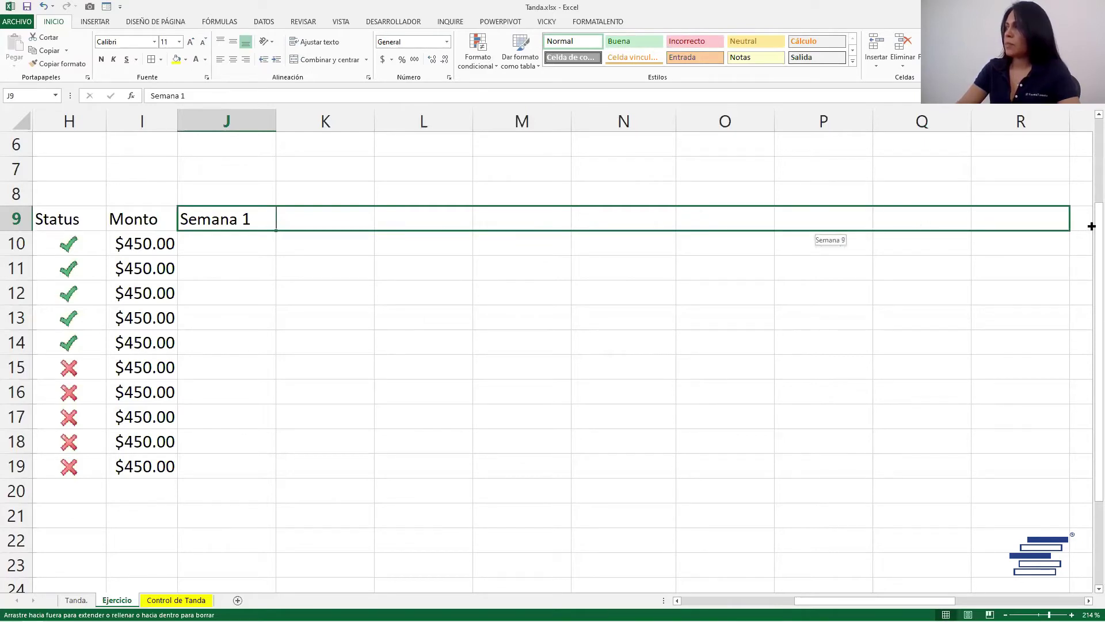
{"action": "left_click_drag", "start_coordinate": [773, 223], "coordinate": [522, 217]}
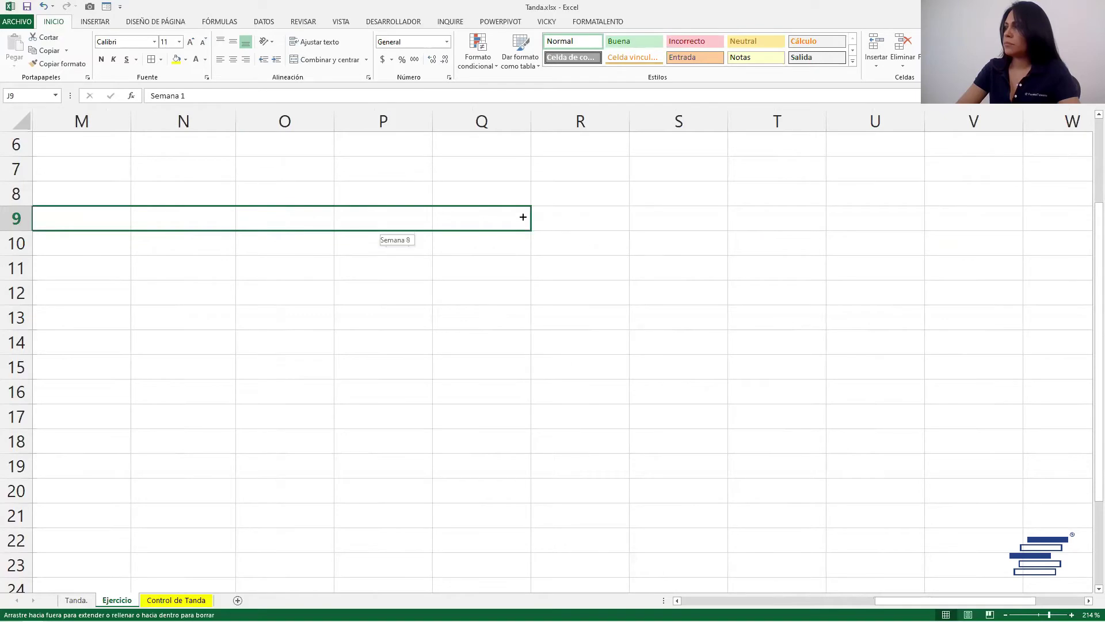
{"action": "left_click_drag", "start_coordinate": [653, 221], "coordinate": [700, 218]}
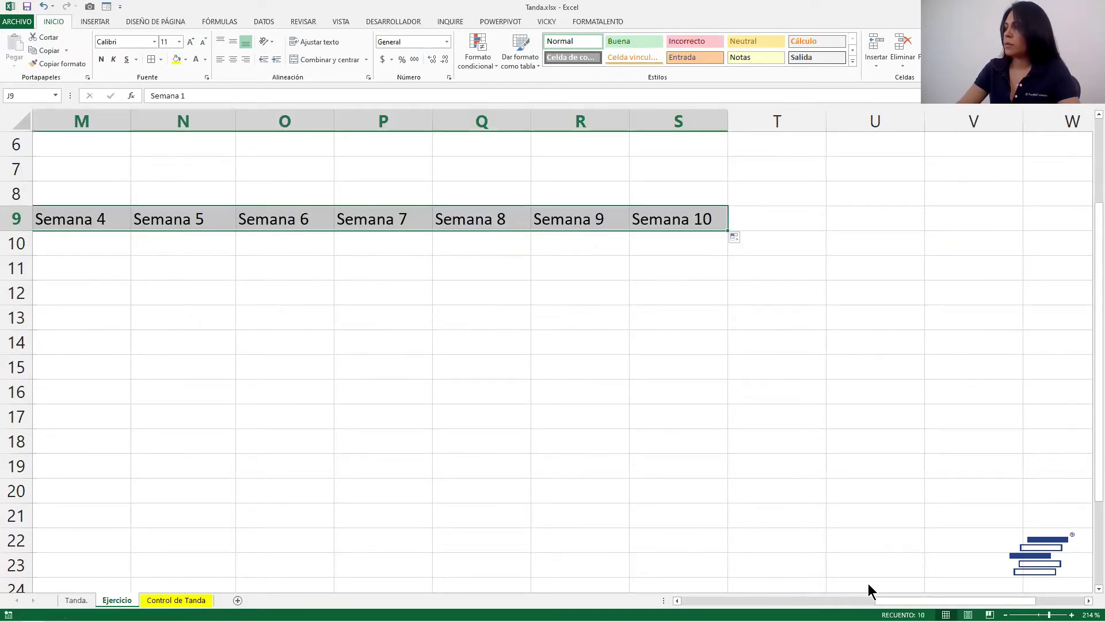
{"action": "left_click_drag", "start_coordinate": [955, 600], "coordinate": [858, 601]}
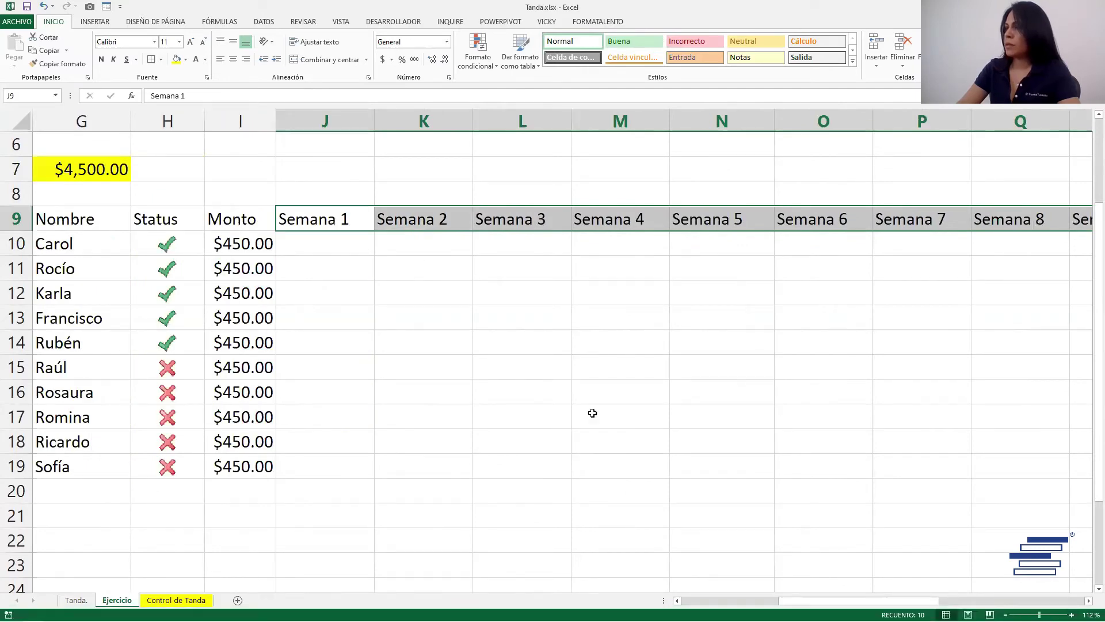
- Mark Semana 1 with 'x' for the first six members in J10:J15
{"action": "left_click", "coordinate": [369, 242]}
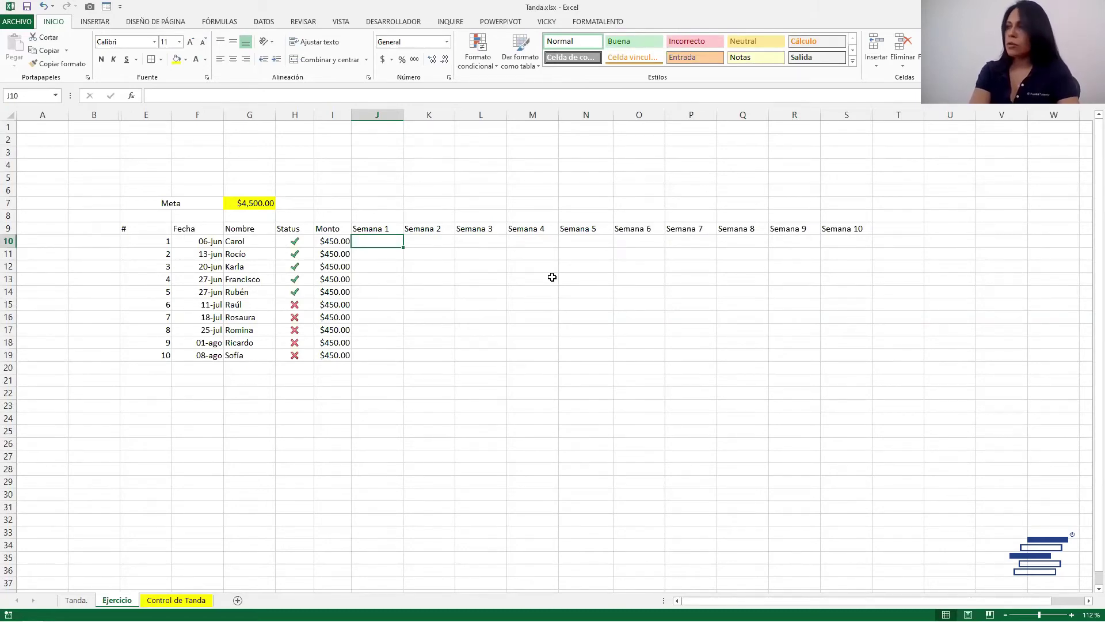
{"action": "type", "text": "x"}
{"action": "key", "text": "Return"}
{"action": "type", "text": "x"}
{"action": "key", "text": "Return"}
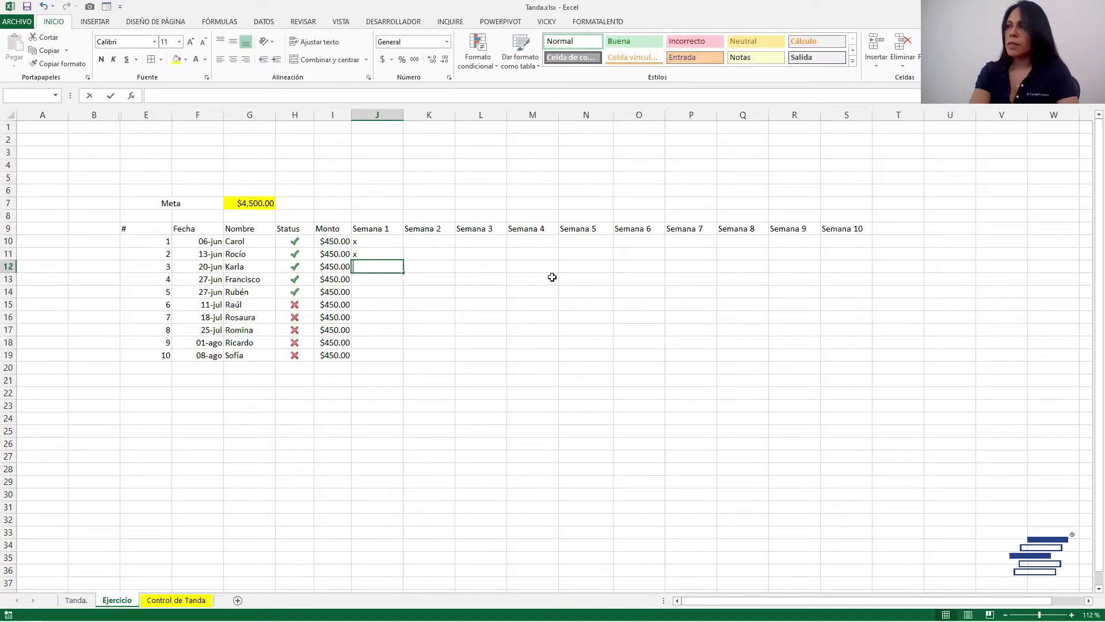
{"action": "type", "text": "x"}
{"action": "key", "text": "Return"}
{"action": "type", "text": "x"}
{"action": "key", "text": "Return"}
{"action": "type", "text": "x"}
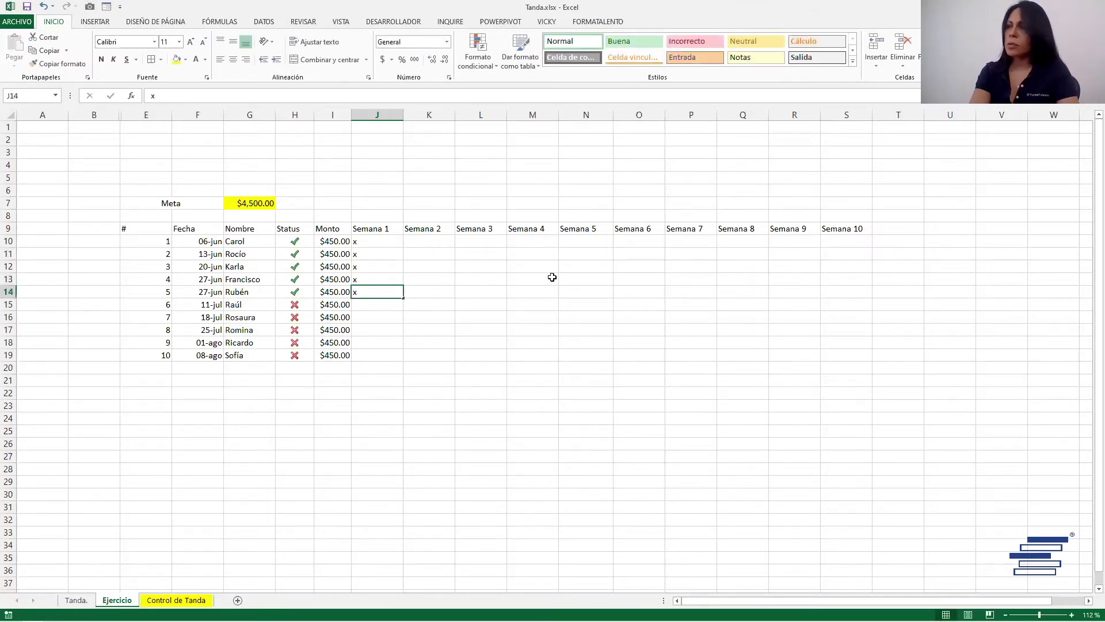
{"action": "key", "text": "Return"}
{"action": "type", "text": "x"}
{"action": "key", "text": "Return"}
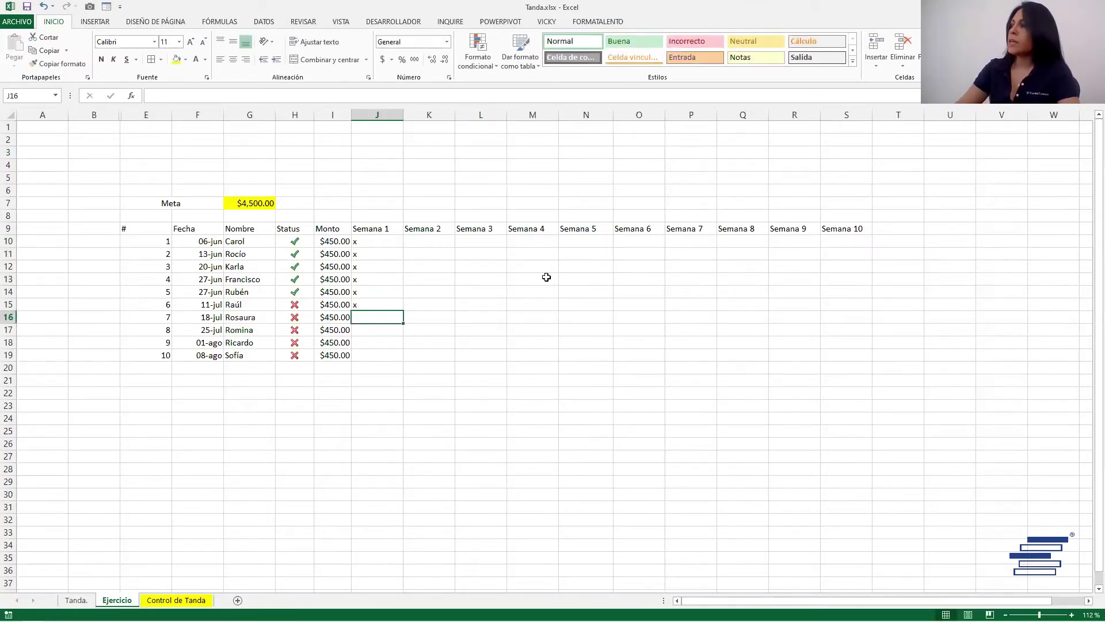
- Add a 'Total' heading in T9 after Semana 10 and review the checked Status cells
{"action": "left_click", "coordinate": [916, 230]}
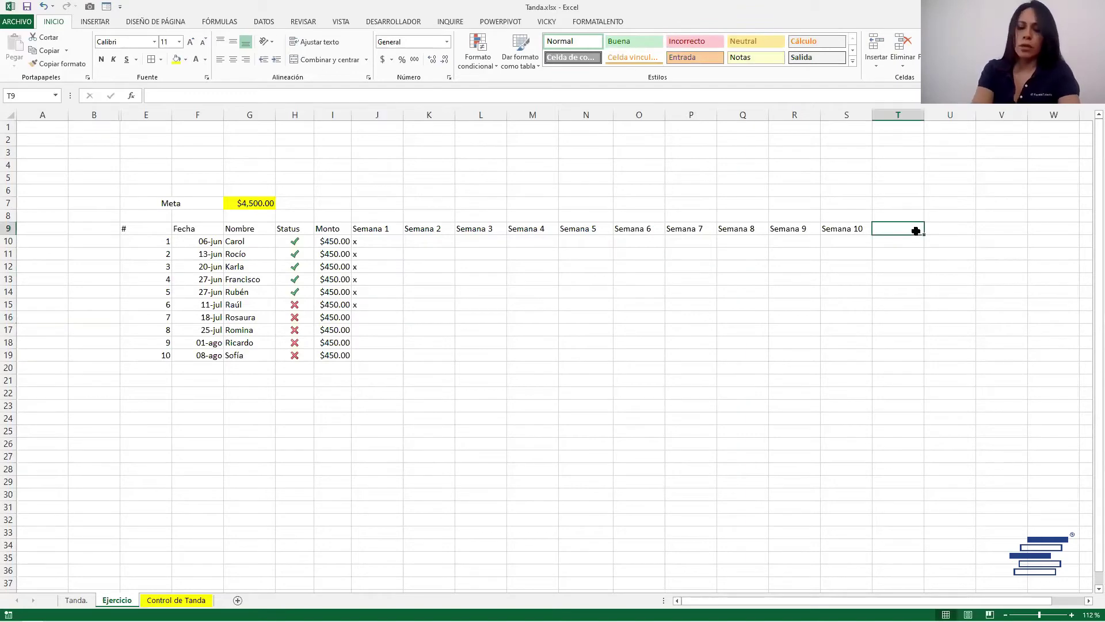
{"action": "type", "text": "Total"}
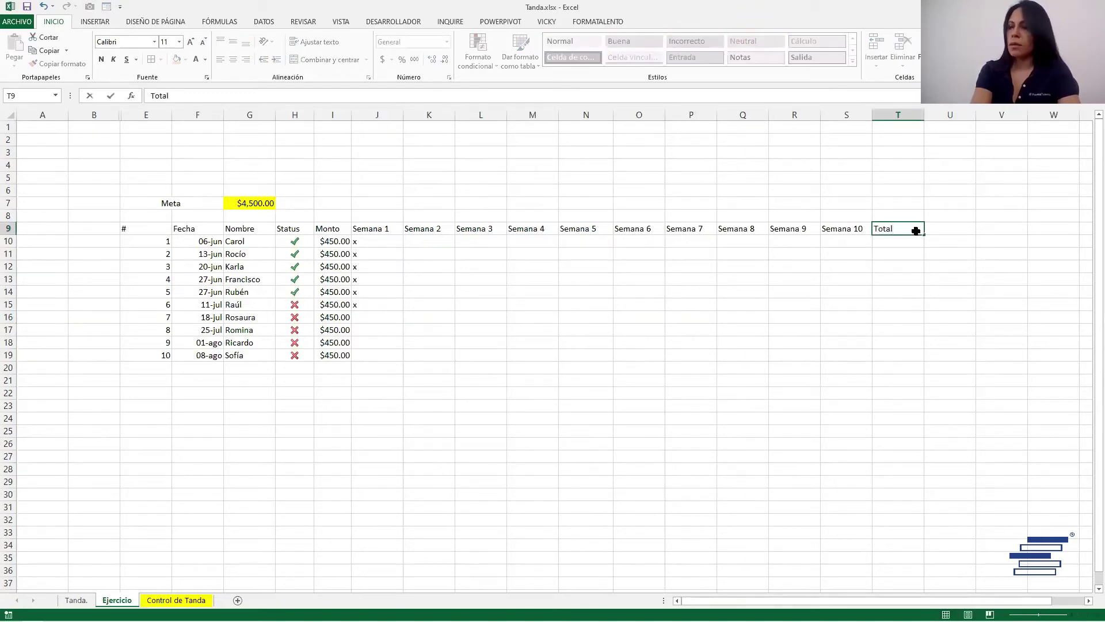
{"action": "key", "text": "Return"}
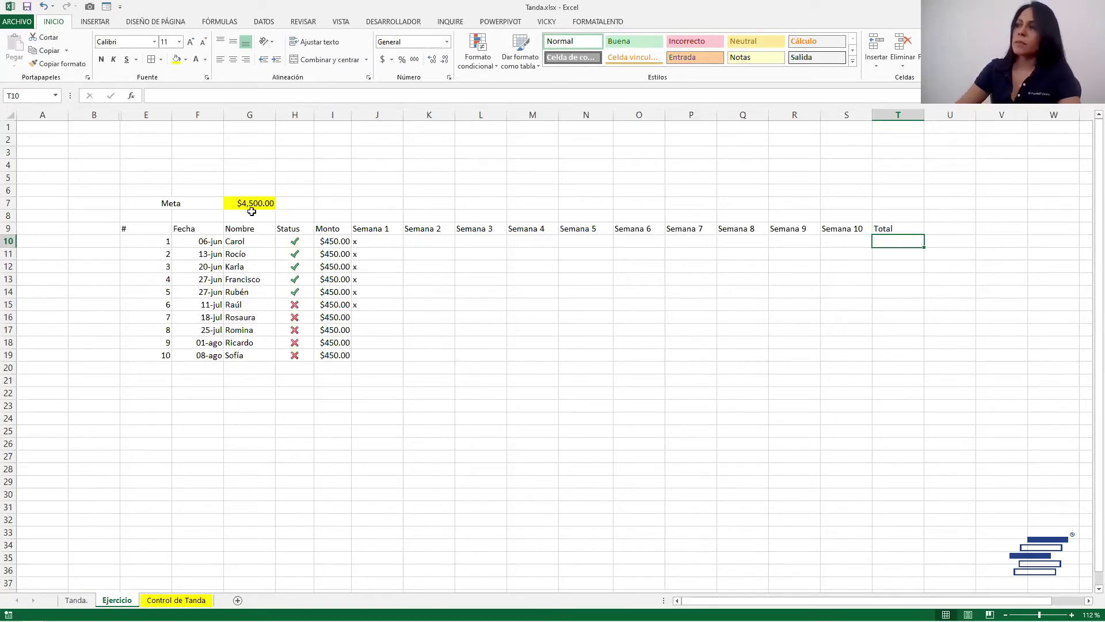
{"action": "left_click", "coordinate": [379, 239]}
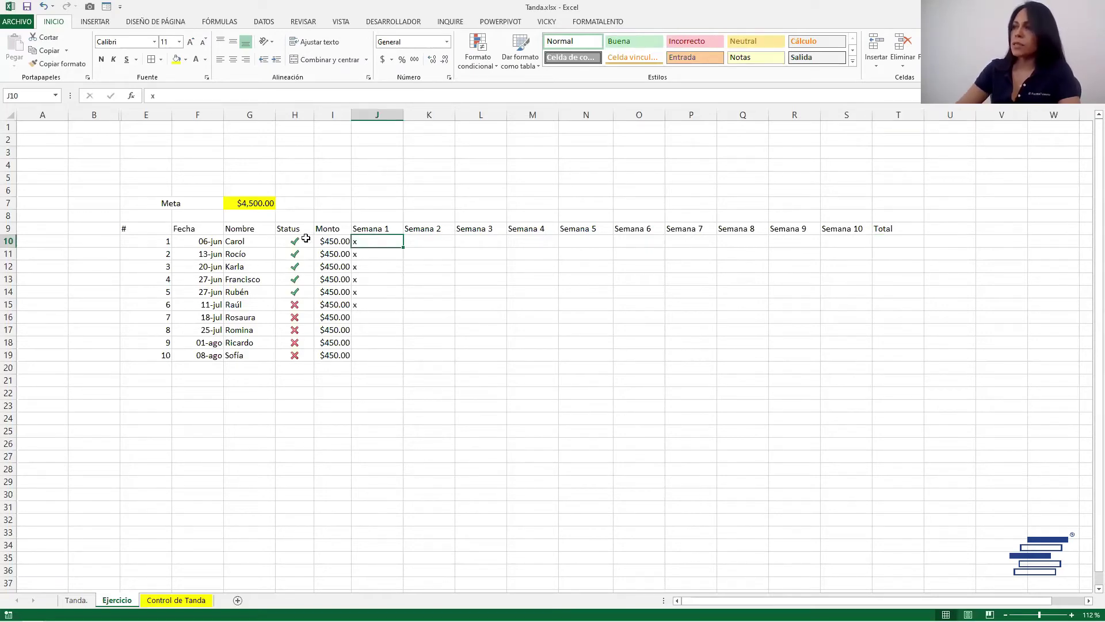
{"action": "left_click_drag", "start_coordinate": [300, 238], "coordinate": [298, 277]}
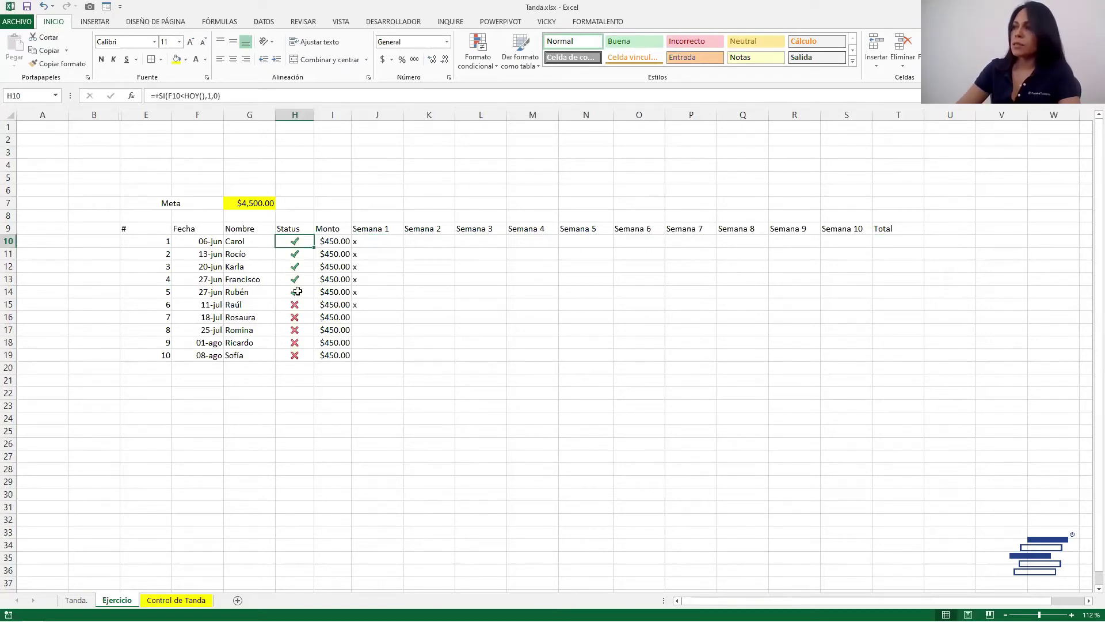
{"action": "left_click", "coordinate": [447, 279]}
{"action": "left_click", "coordinate": [902, 247]}
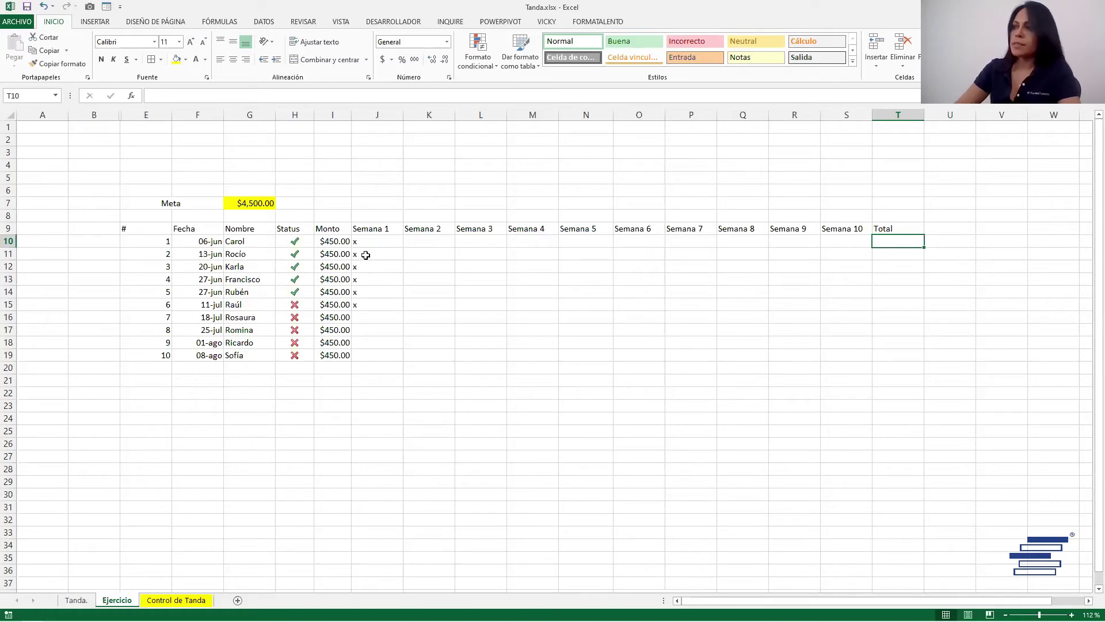
- Replace the x marks with I10's $450.00 formula, filled across J10:N19 for Semana 1–5
{"action": "left_click_drag", "start_coordinate": [368, 247], "coordinate": [377, 303]}
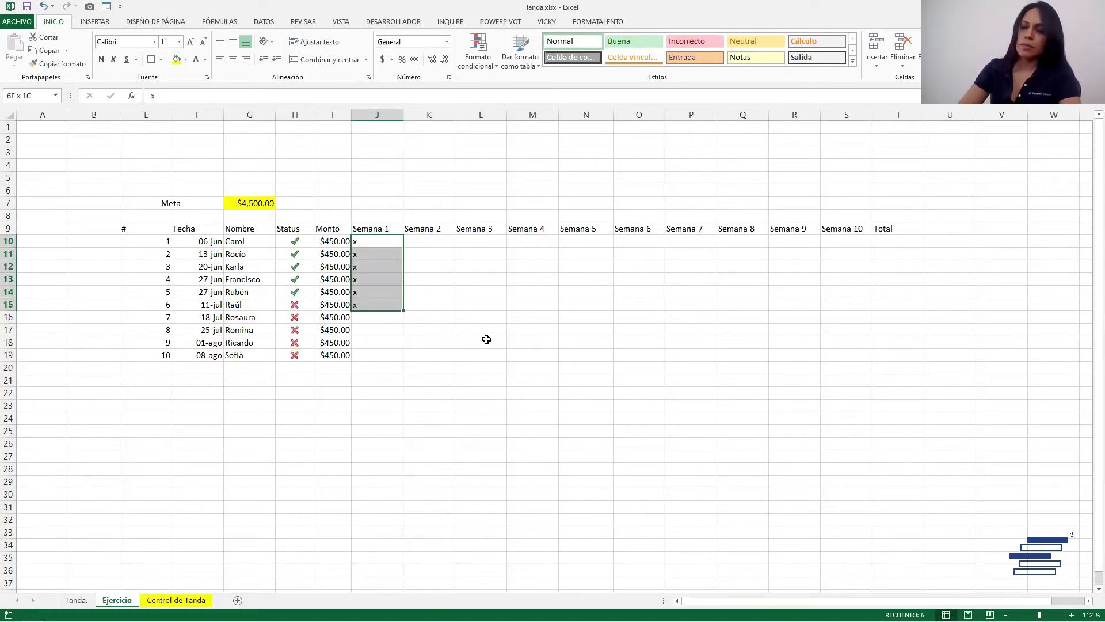
{"action": "left_click", "coordinate": [343, 242]}
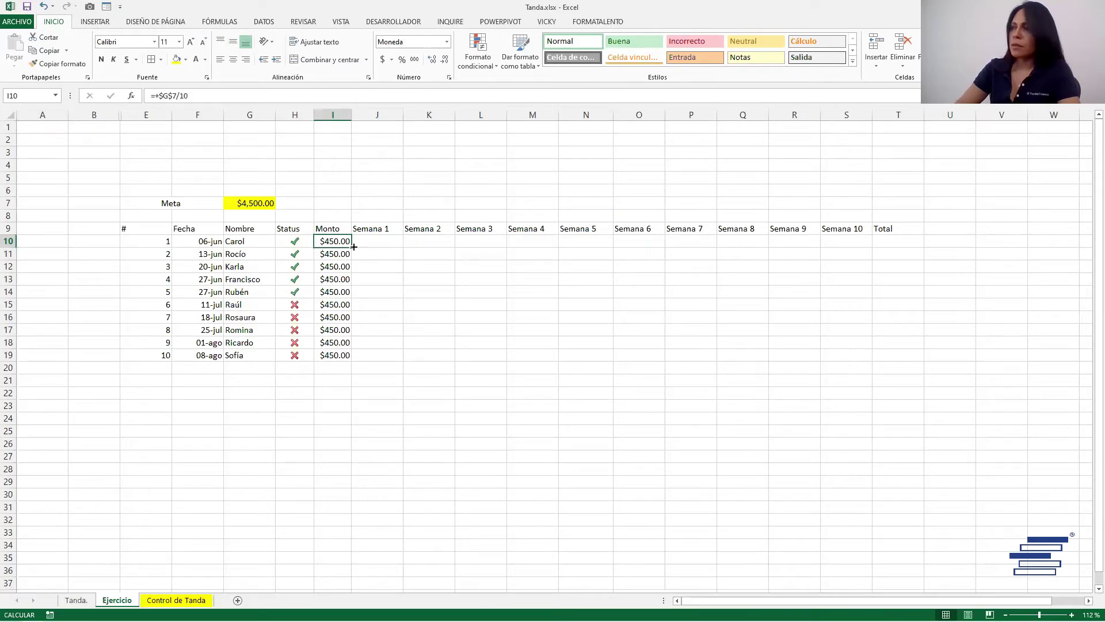
{"action": "left_click_drag", "start_coordinate": [351, 247], "coordinate": [396, 241]}
{"action": "left_click", "coordinate": [396, 242]}
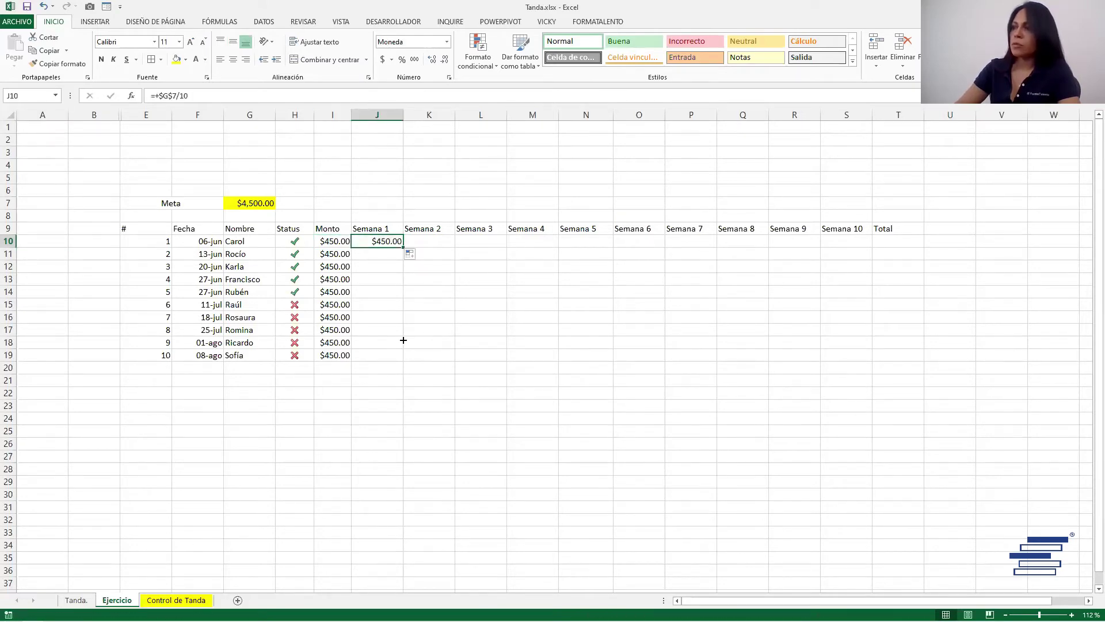
{"action": "left_click_drag", "start_coordinate": [403, 340], "coordinate": [405, 363]}
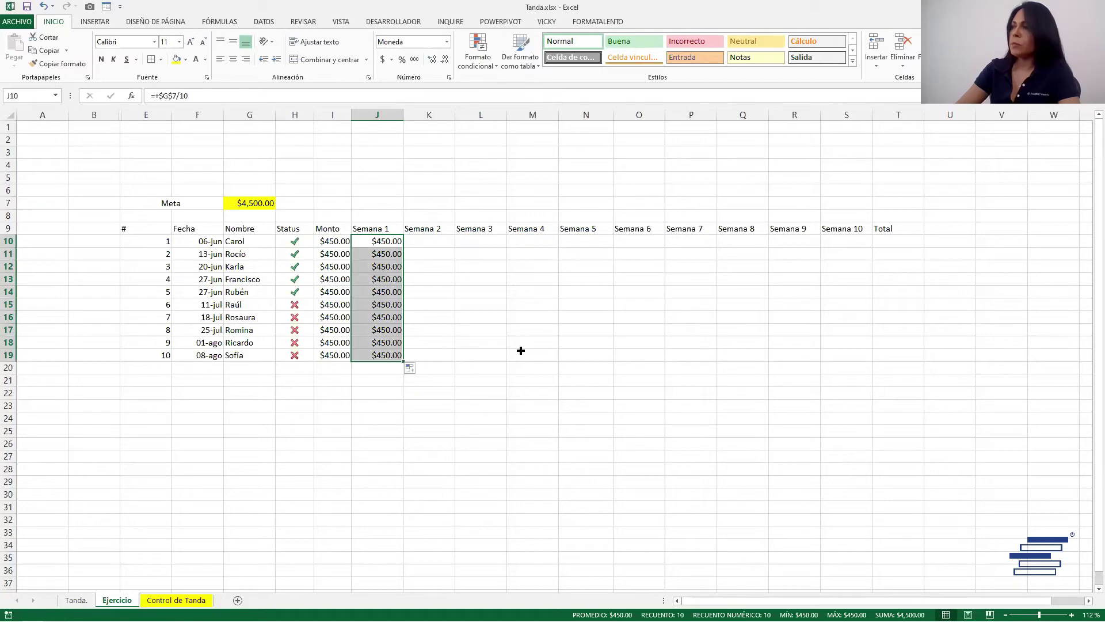
{"action": "left_click_drag", "start_coordinate": [521, 351], "coordinate": [579, 345]}
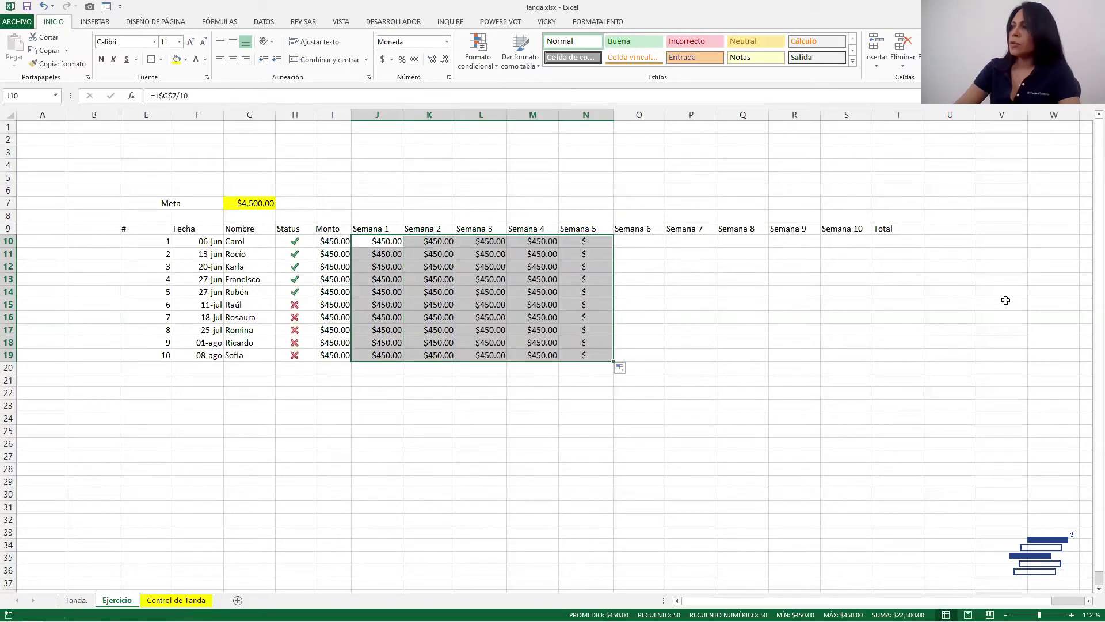
{"action": "left_click", "coordinate": [901, 243]}
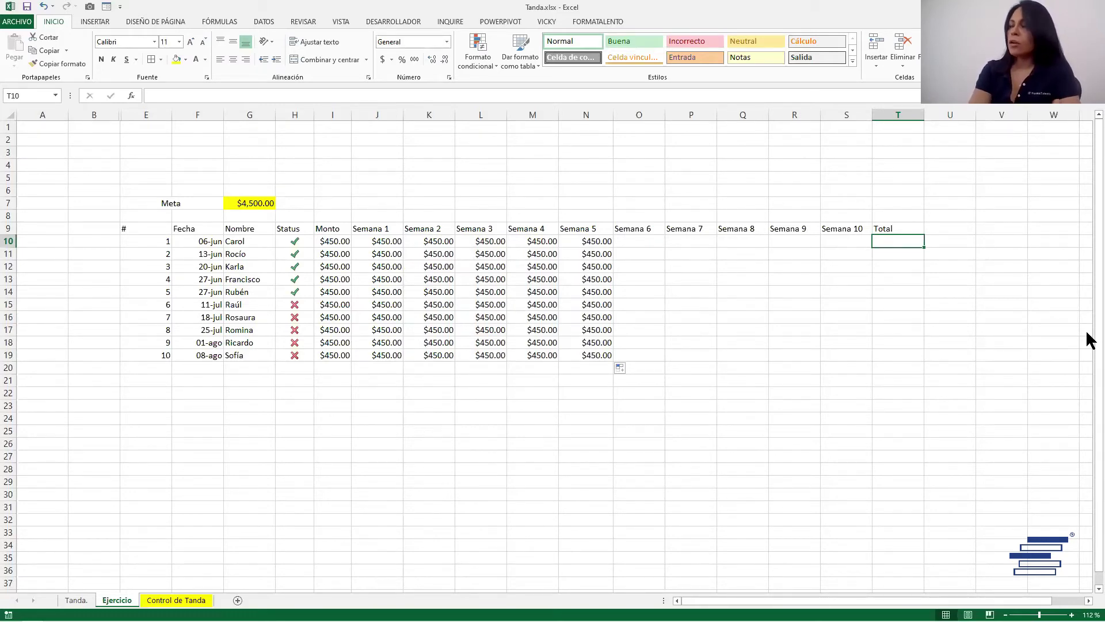
- Enter =+SUMA(J10:S10) in T10 and copy it down to T19, giving $2,250.00 each
{"action": "type", "text": "+"}
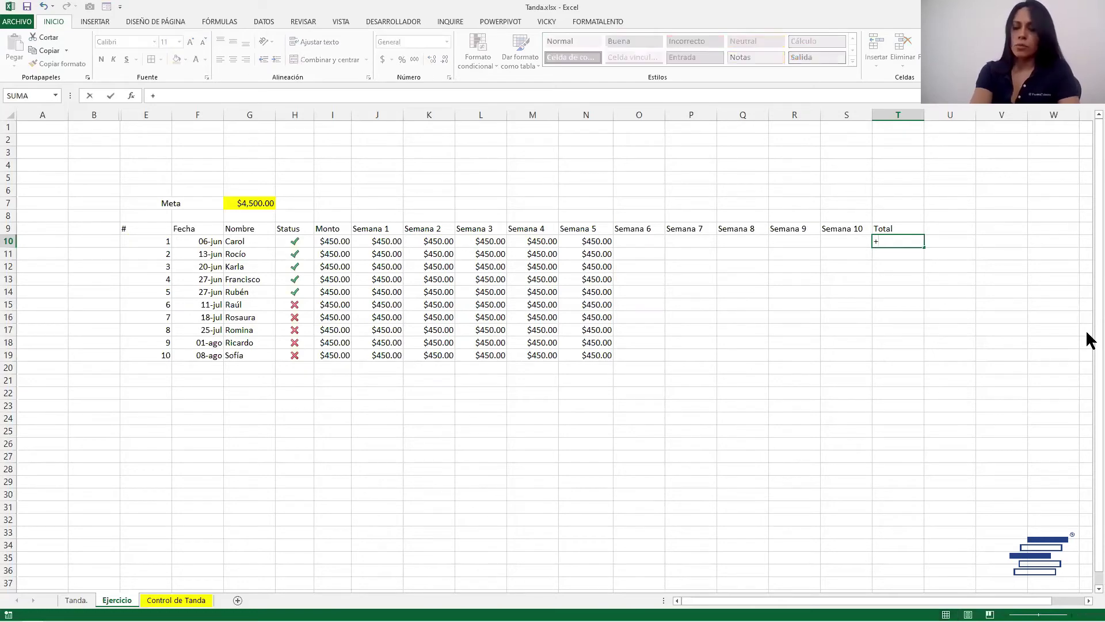
{"action": "type", "text": "suma"}
{"action": "key", "text": "Tab"}
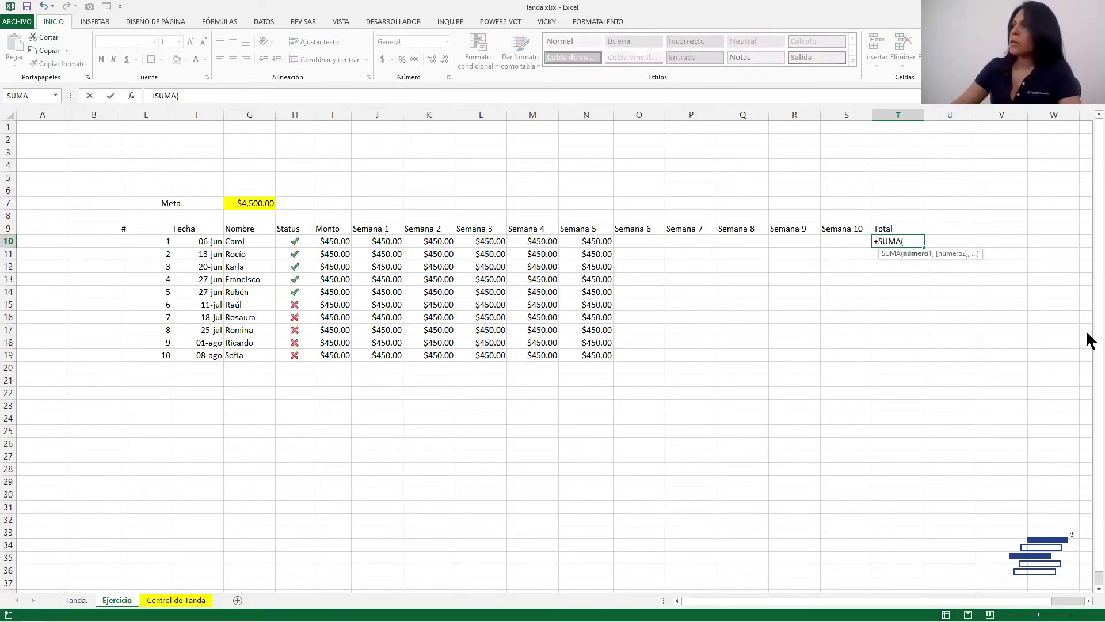
{"action": "left_click_drag", "start_coordinate": [364, 242], "coordinate": [836, 241]}
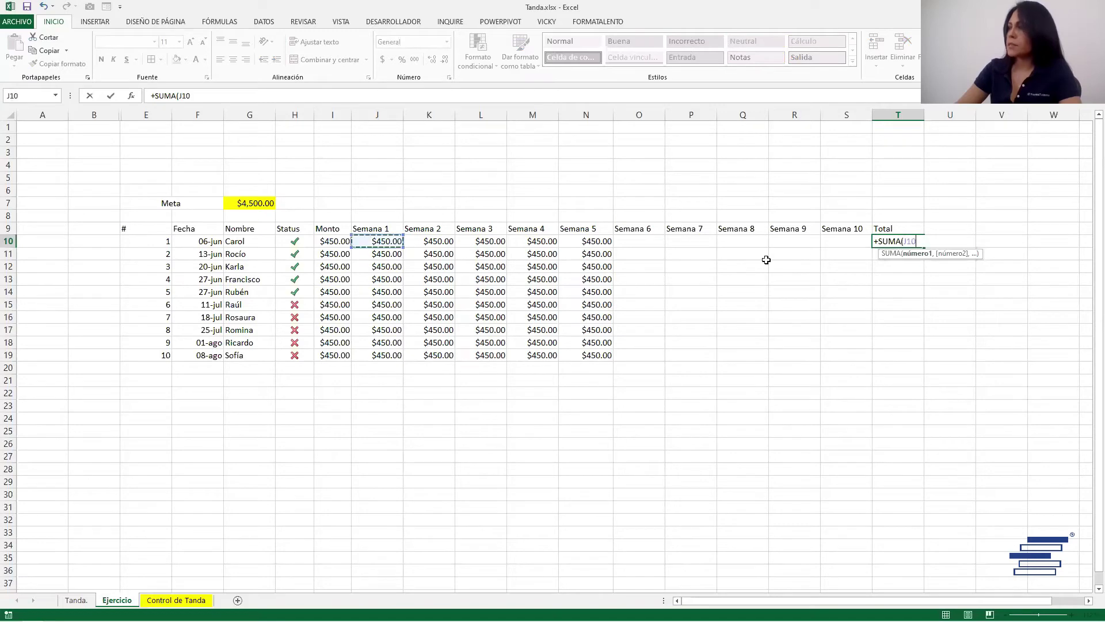
{"action": "key", "text": "Return"}
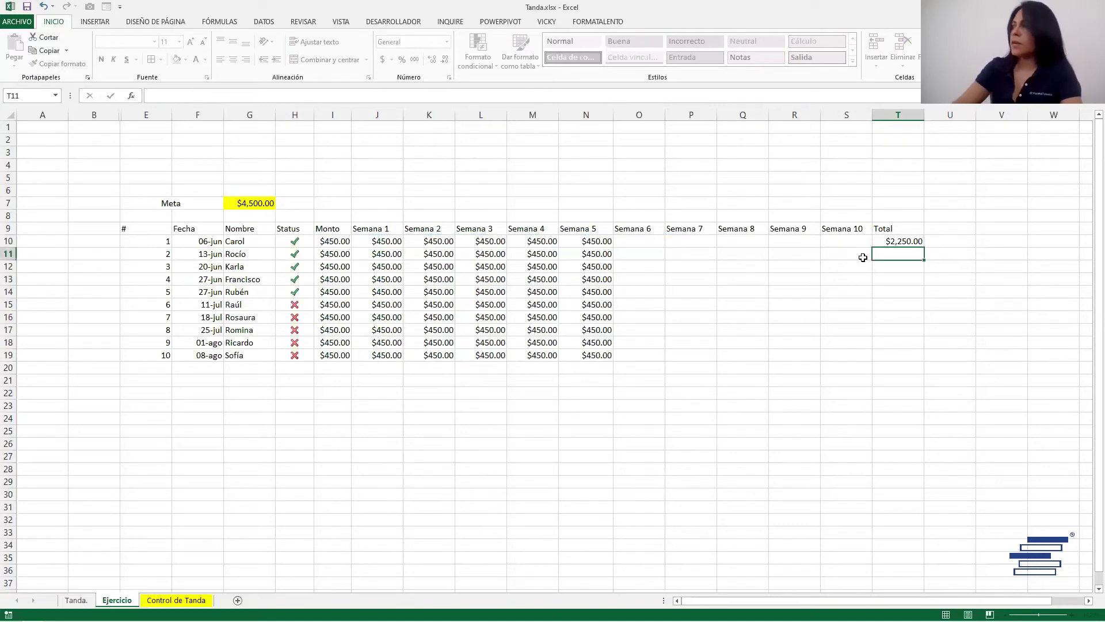
{"action": "left_click", "coordinate": [904, 241]}
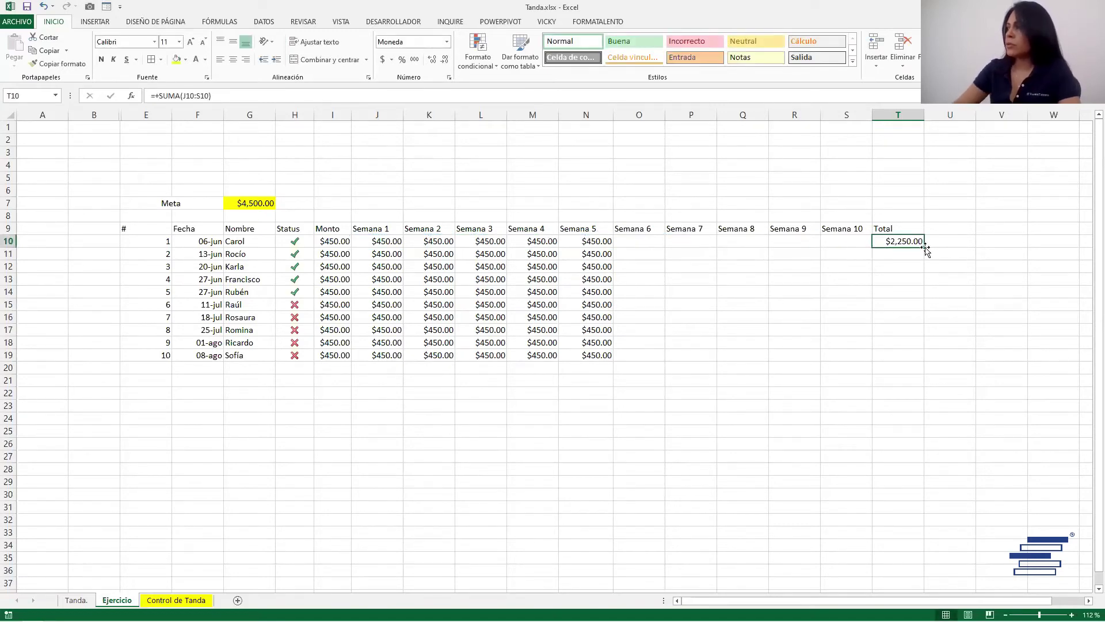
{"action": "double_click", "coordinate": [927, 246]}
{"action": "left_click", "coordinate": [495, 298]}
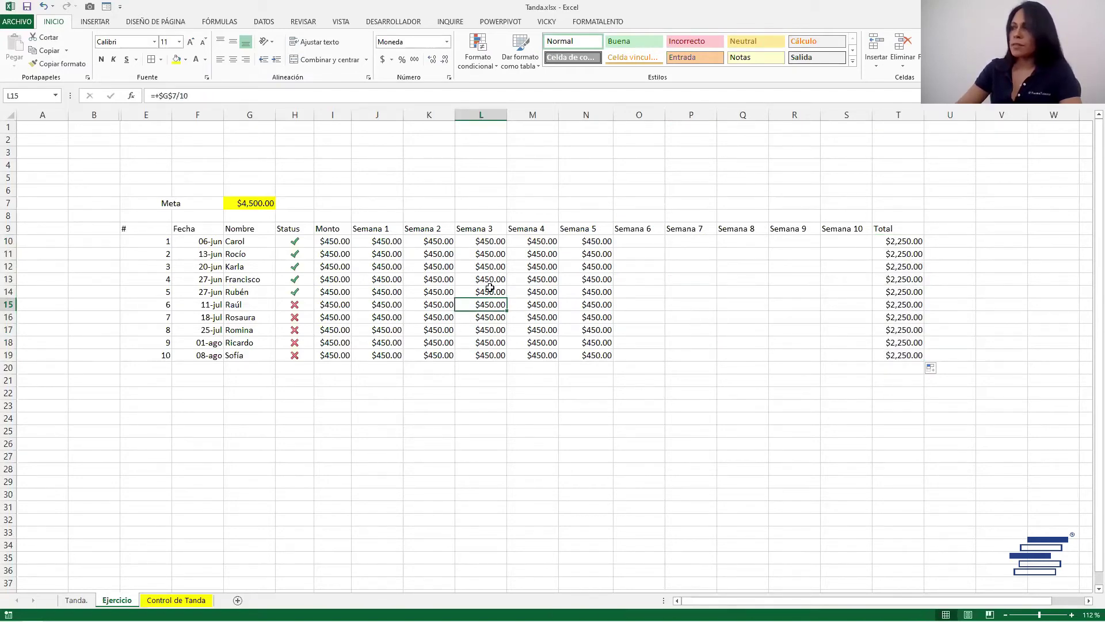
- Clear the Semana 2 payments for participants 4 and 6 and Semana 4 for participant 8
{"action": "key", "text": "Left"}
{"action": "key", "text": "Up"}
{"action": "key", "text": "Up"}
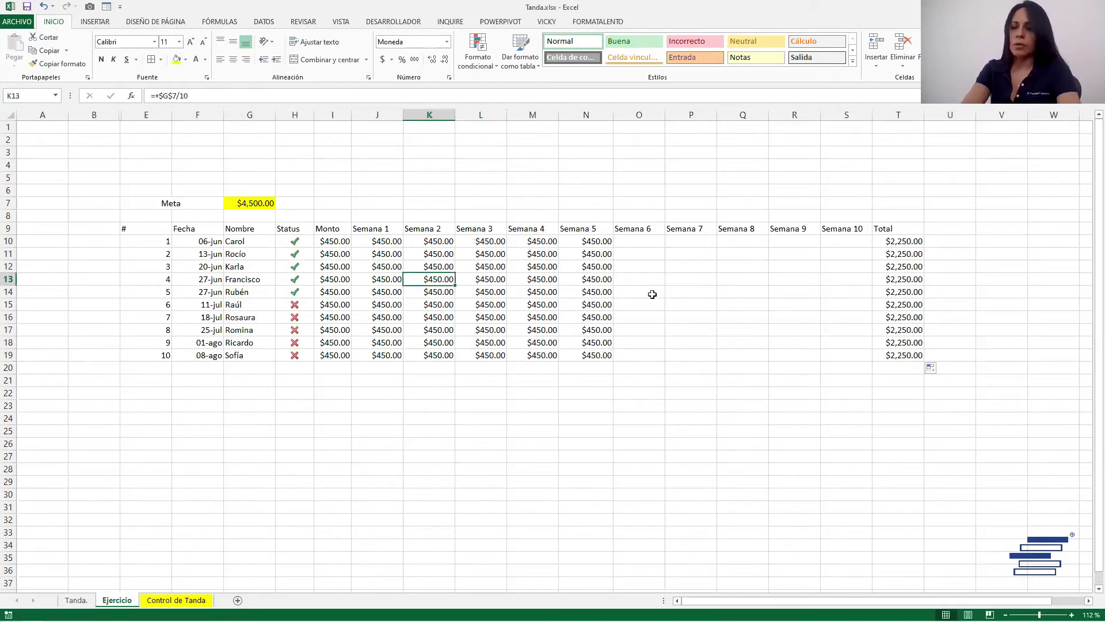
{"action": "key", "text": "Delete"}
{"action": "key", "text": "Down"}
{"action": "key", "text": "Down"}
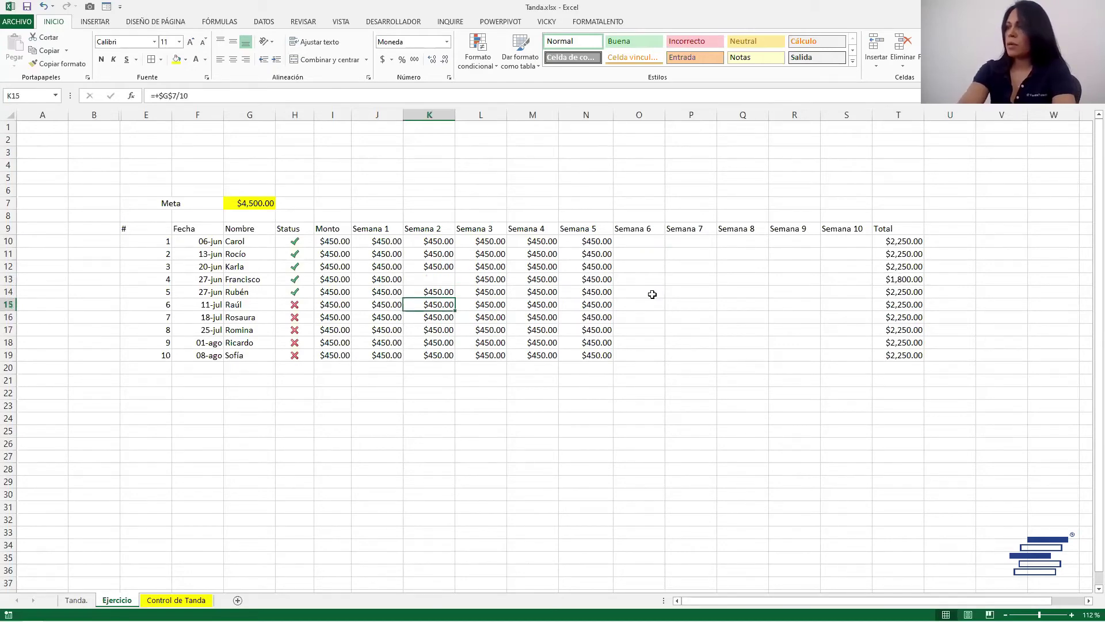
{"action": "key", "text": "Delete"}
{"action": "key", "text": "Down"}
{"action": "key", "text": "Right"}
{"action": "key", "text": "Right"}
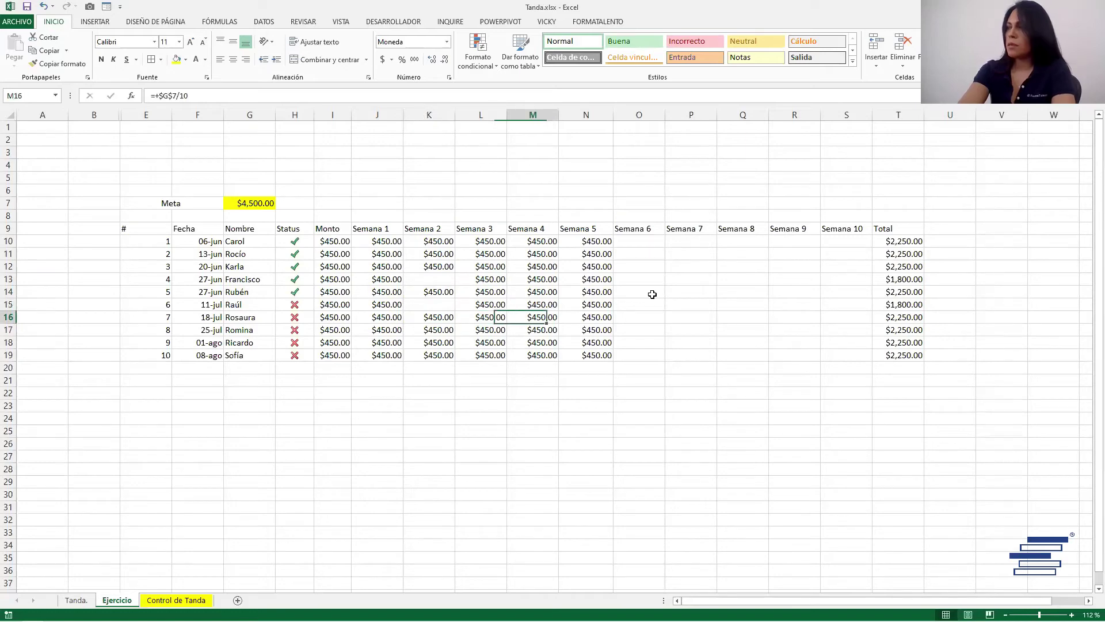
{"action": "key", "text": "Down"}
{"action": "key", "text": "Delete"}
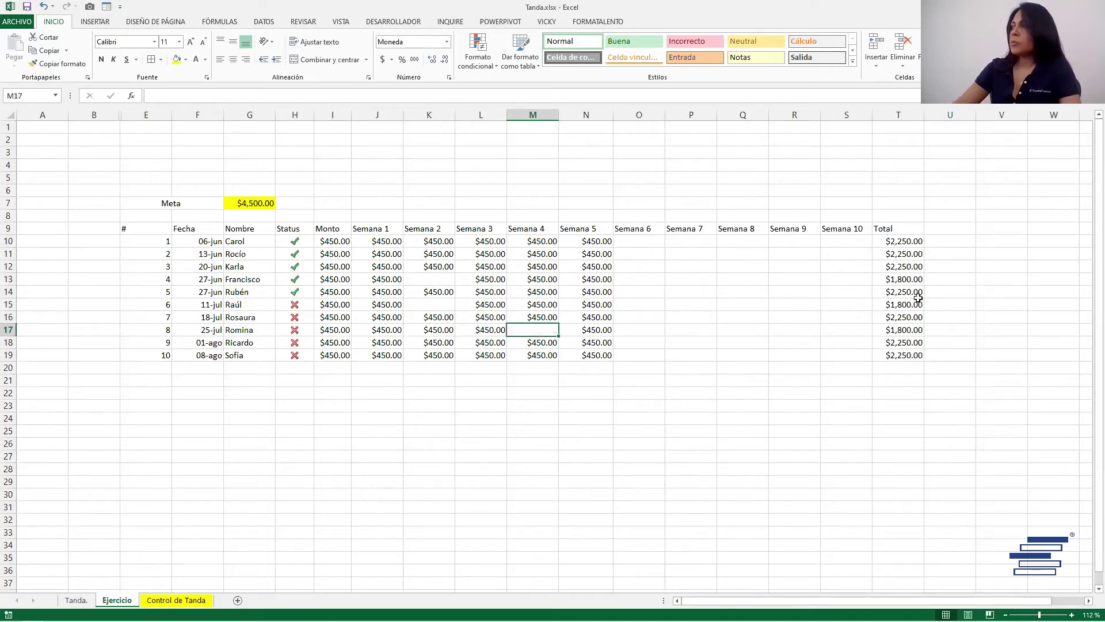
- Verify the affected Totals drop to $1,800.00, then select the header row E9:T9
{"action": "left_click", "coordinate": [919, 300]}
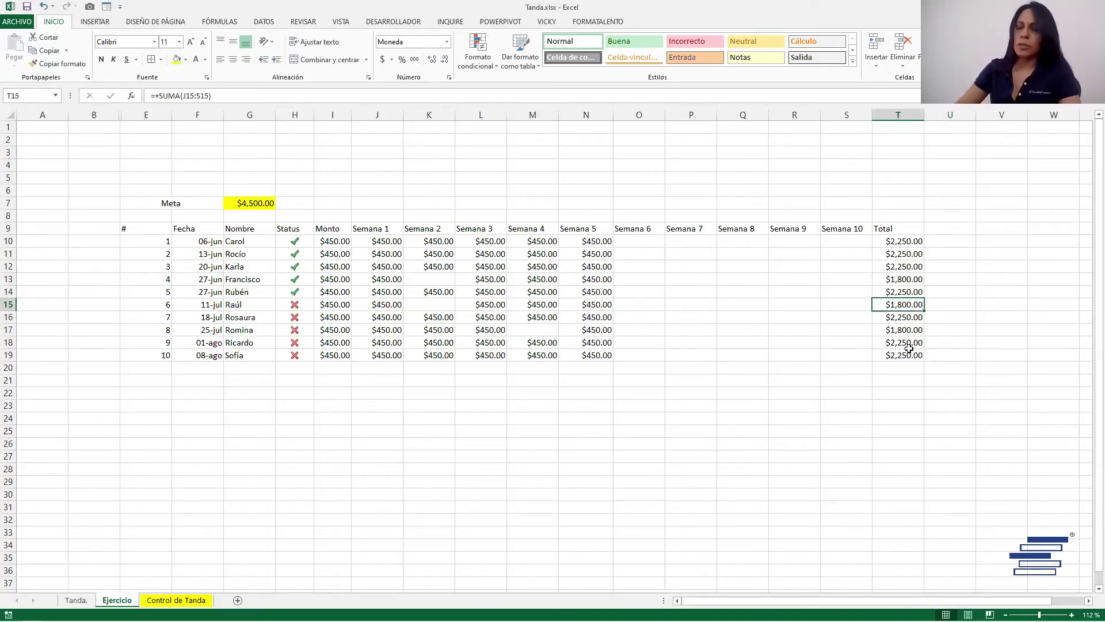
{"action": "left_click", "coordinate": [514, 305]}
{"action": "left_click_drag", "start_coordinate": [380, 242], "coordinate": [593, 242]}
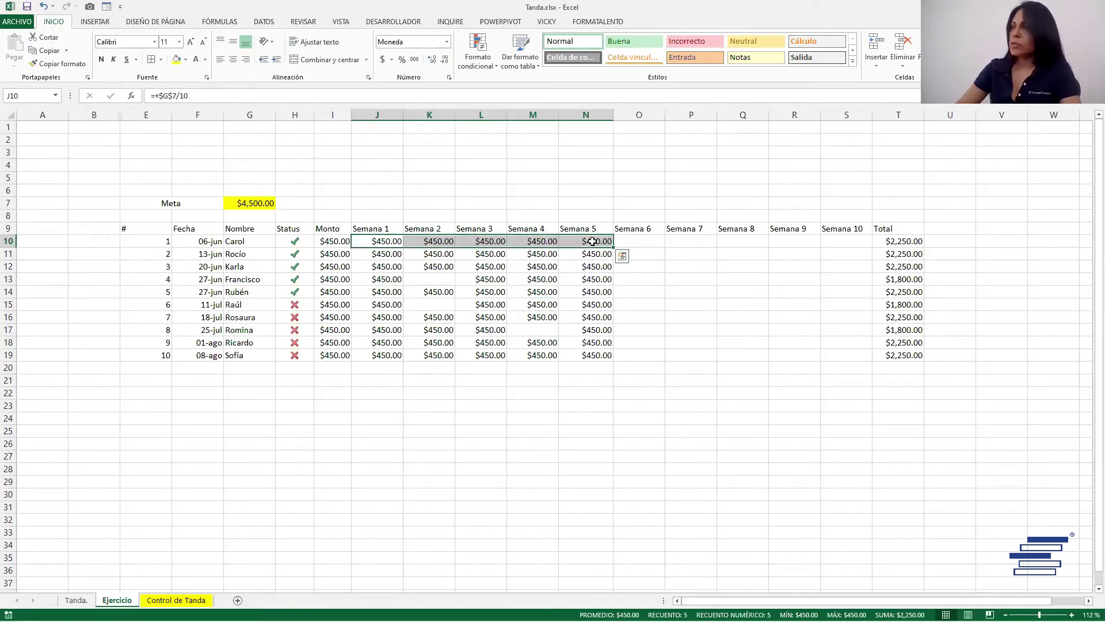
{"action": "left_click", "coordinate": [908, 240]}
{"action": "left_click", "coordinate": [913, 271]}
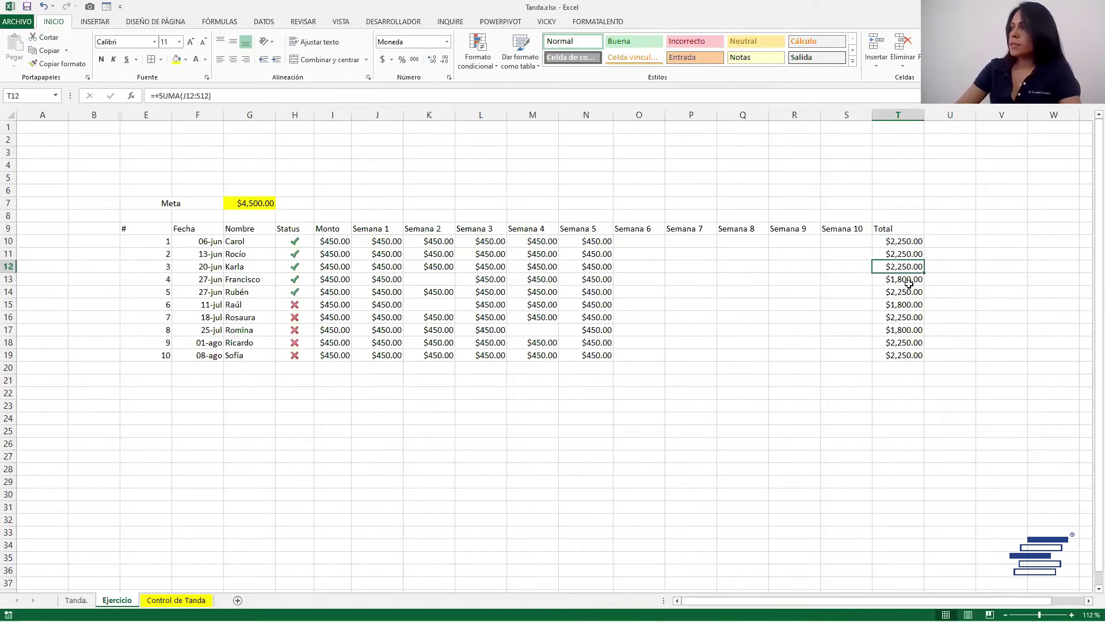
{"action": "key", "text": "Down"}
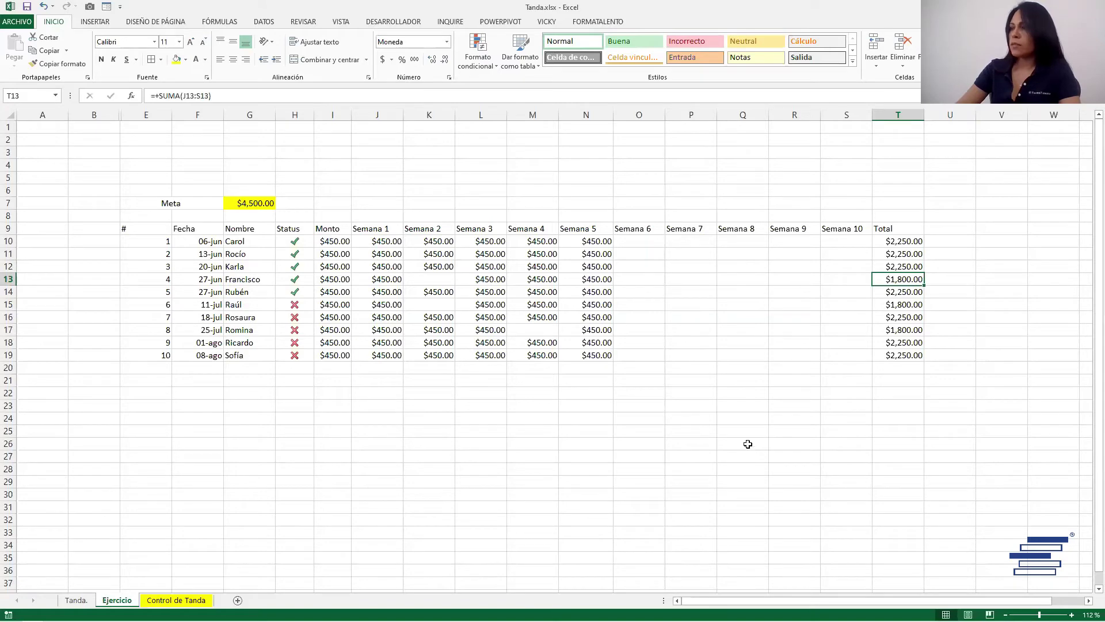
{"action": "left_click", "coordinate": [603, 423]}
{"action": "left_click", "coordinate": [244, 290]}
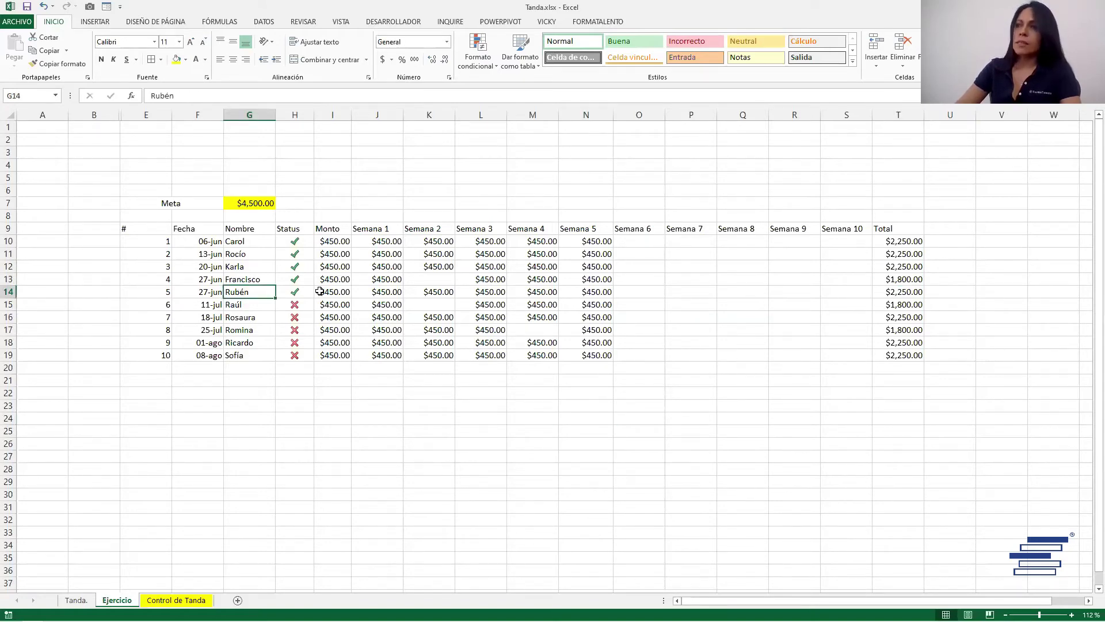
{"action": "left_click", "coordinate": [356, 289]}
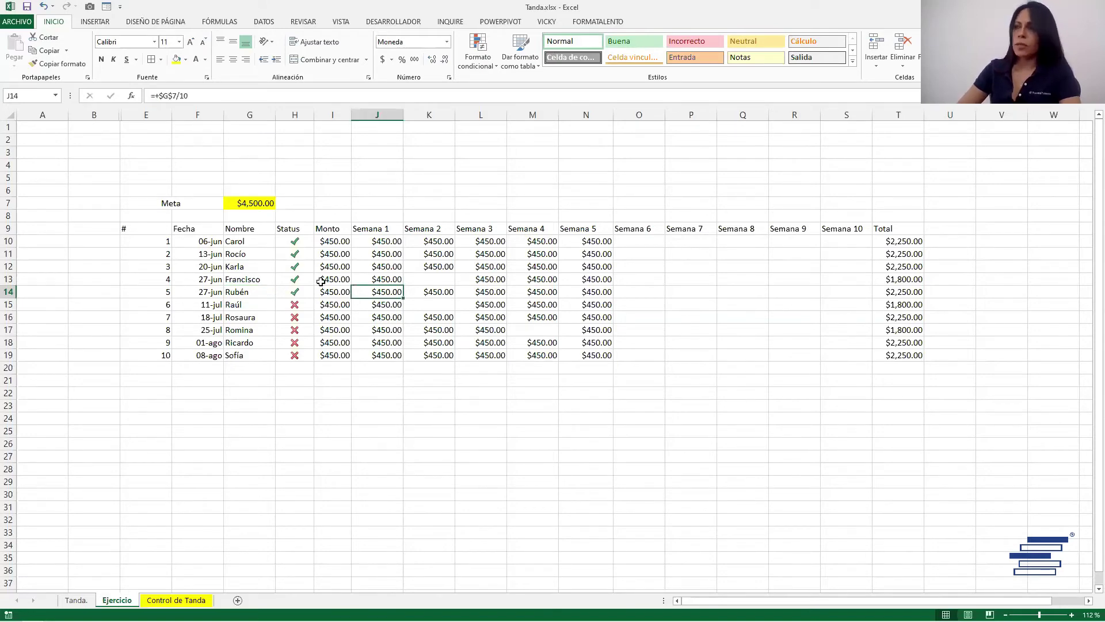
{"action": "left_click_drag", "start_coordinate": [152, 228], "coordinate": [901, 229]}
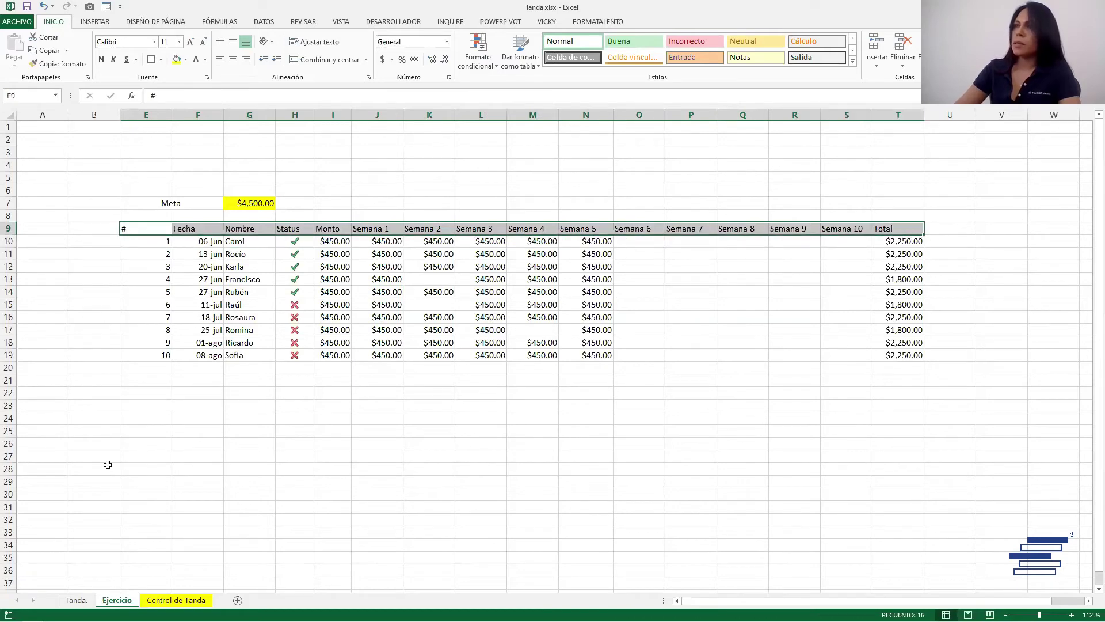
- Enlarge the header text to 14 and centre it vertically and horizontally
{"action": "left_click", "coordinate": [190, 43]}
{"action": "left_click", "coordinate": [190, 44]}
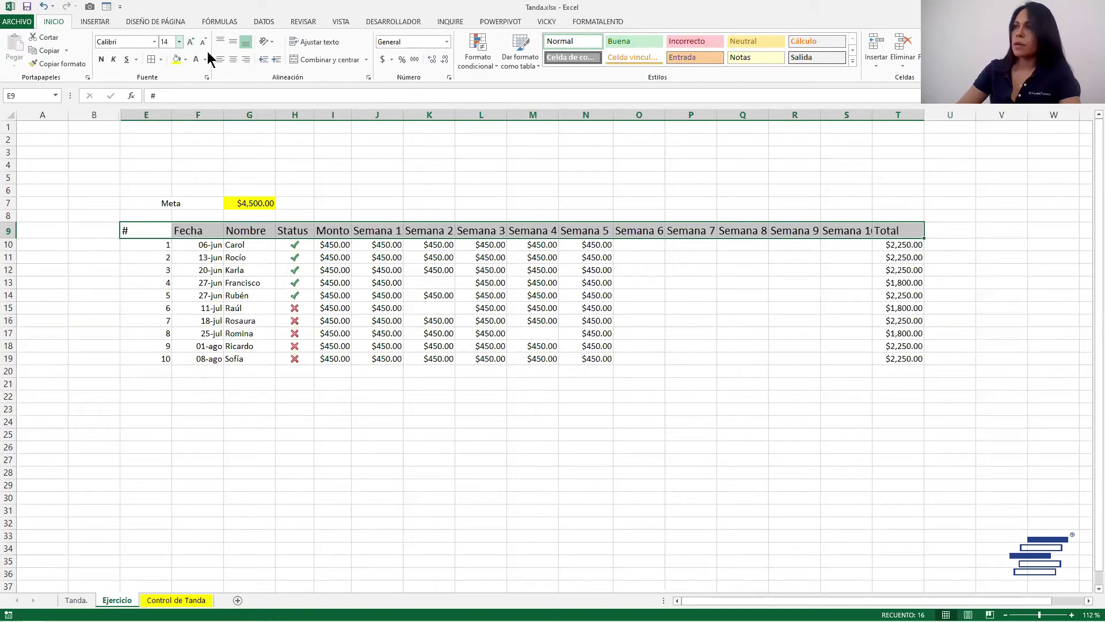
{"action": "left_click", "coordinate": [233, 43]}
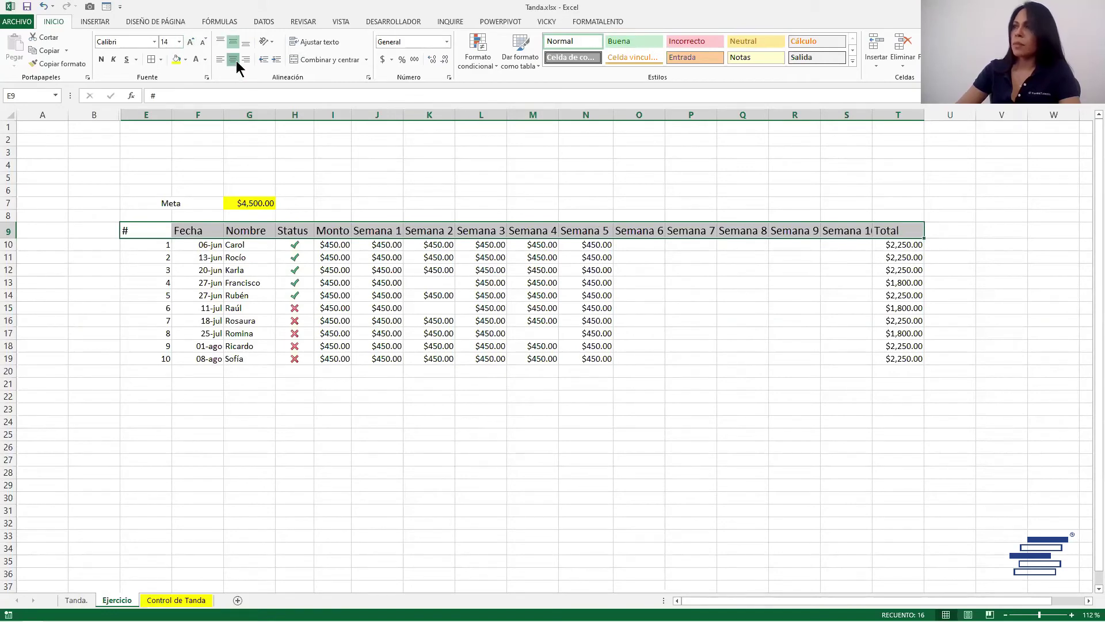
{"action": "left_click", "coordinate": [233, 60]}
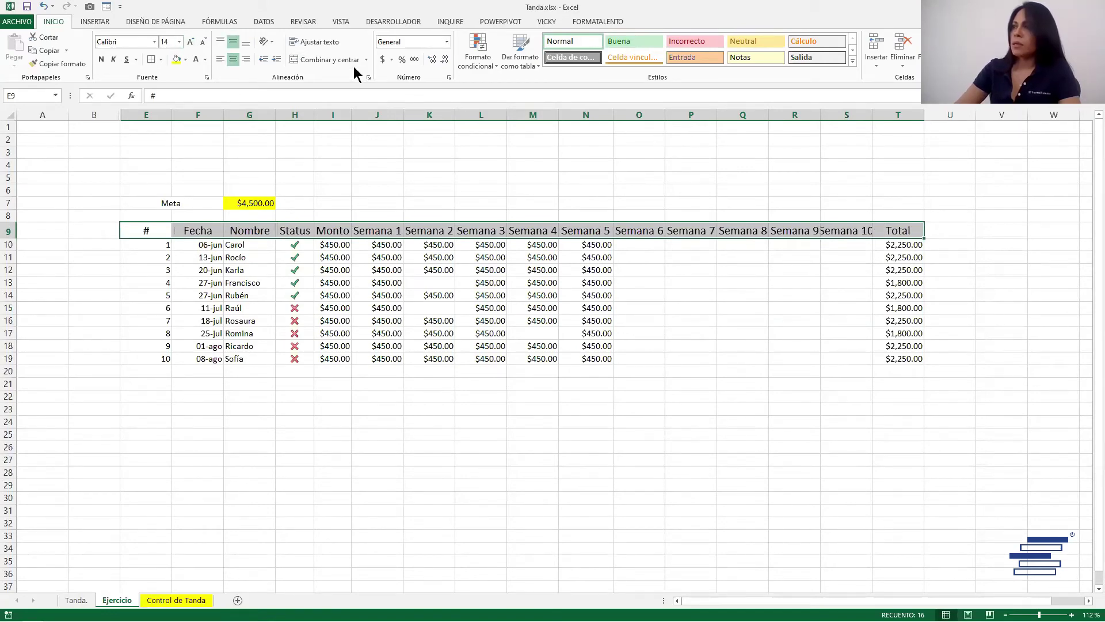
- Give the header row a blue fill with bold white text and widen the Nombre column
{"action": "left_click", "coordinate": [184, 60]}
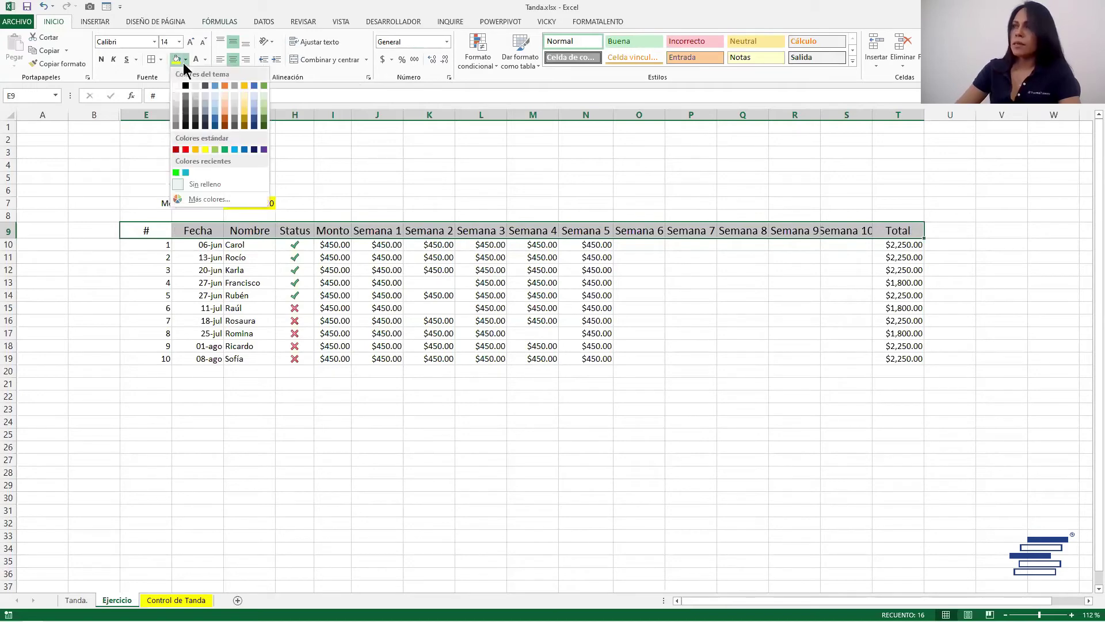
{"action": "left_click", "coordinate": [215, 109]}
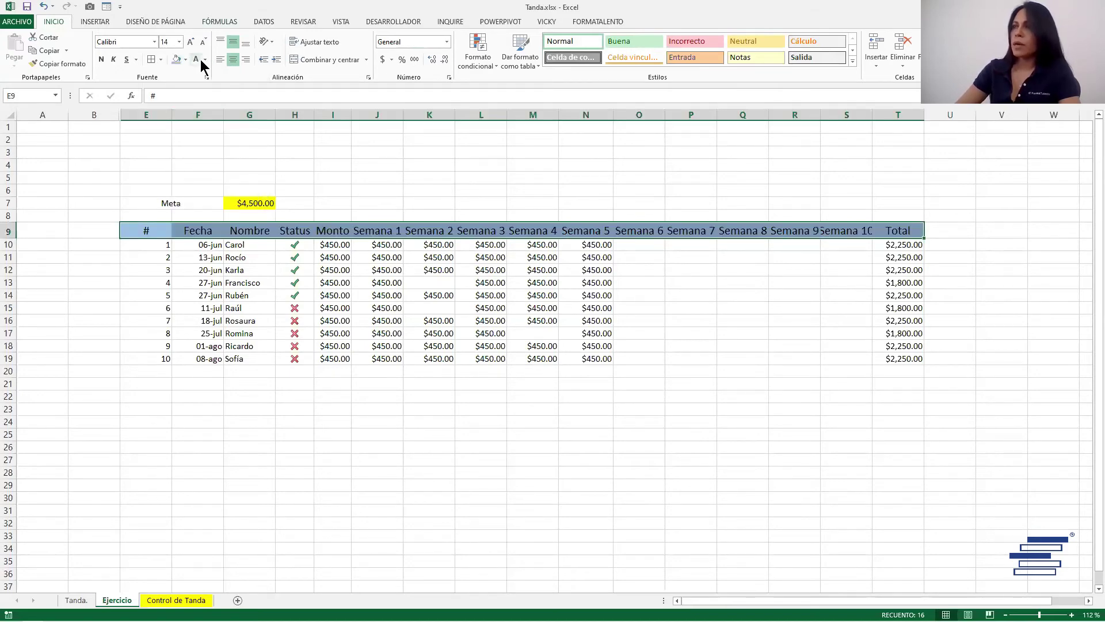
{"action": "left_click", "coordinate": [196, 60]}
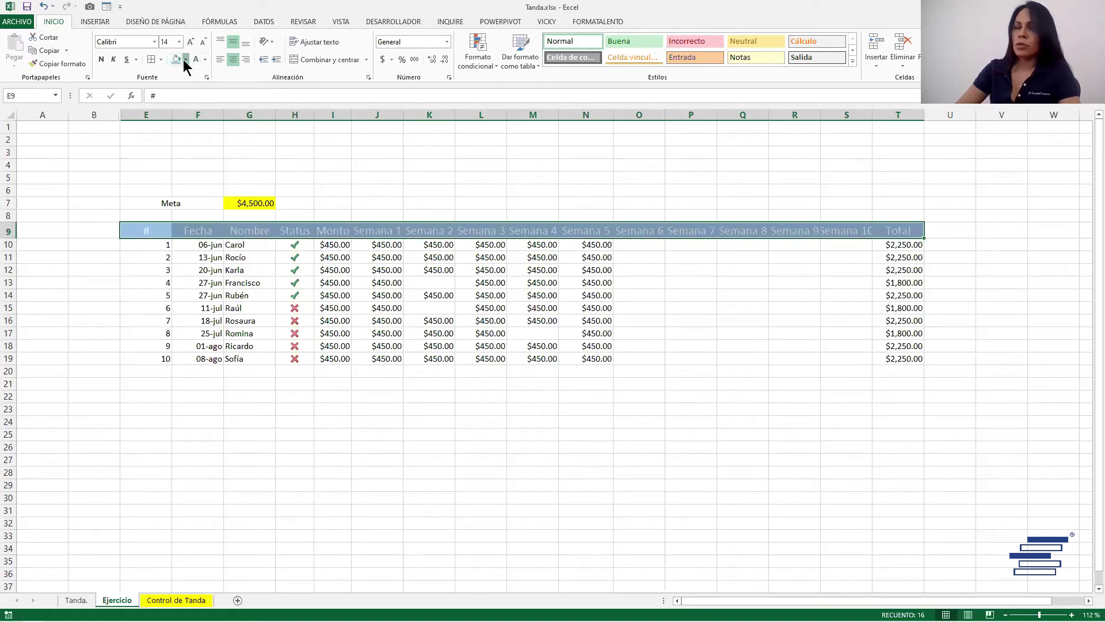
{"action": "left_click", "coordinate": [186, 59]}
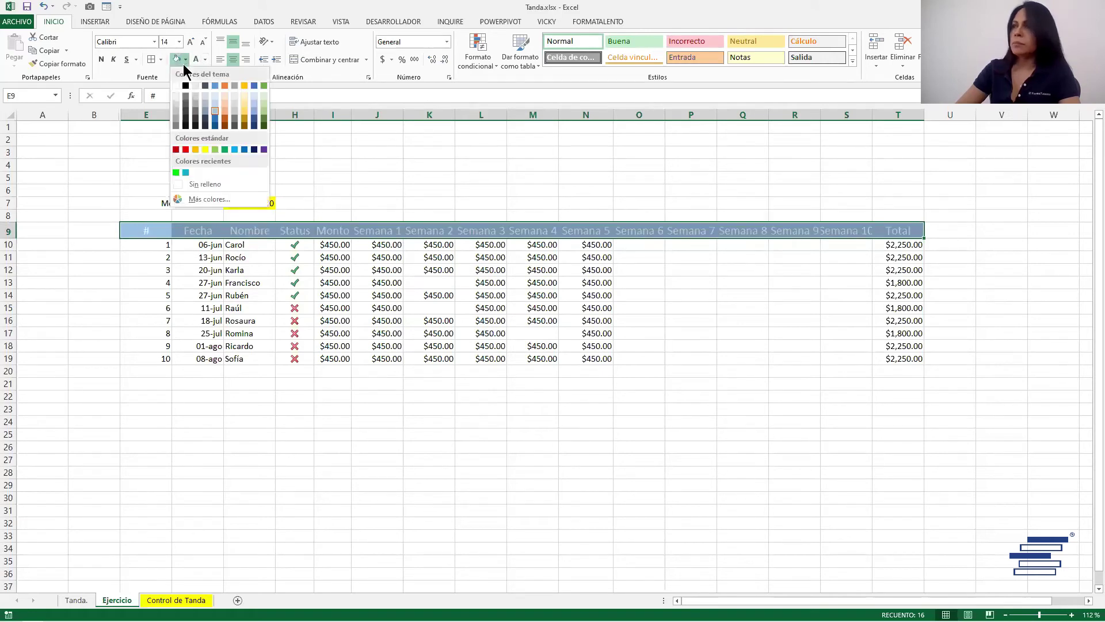
{"action": "left_click", "coordinate": [208, 117]}
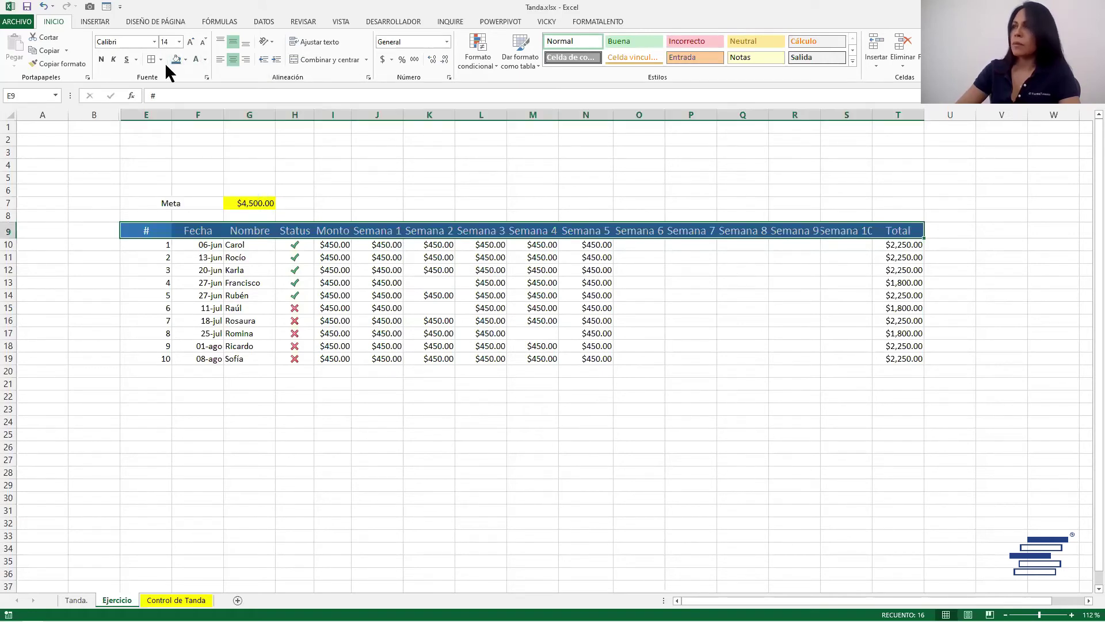
{"action": "left_click", "coordinate": [101, 59]}
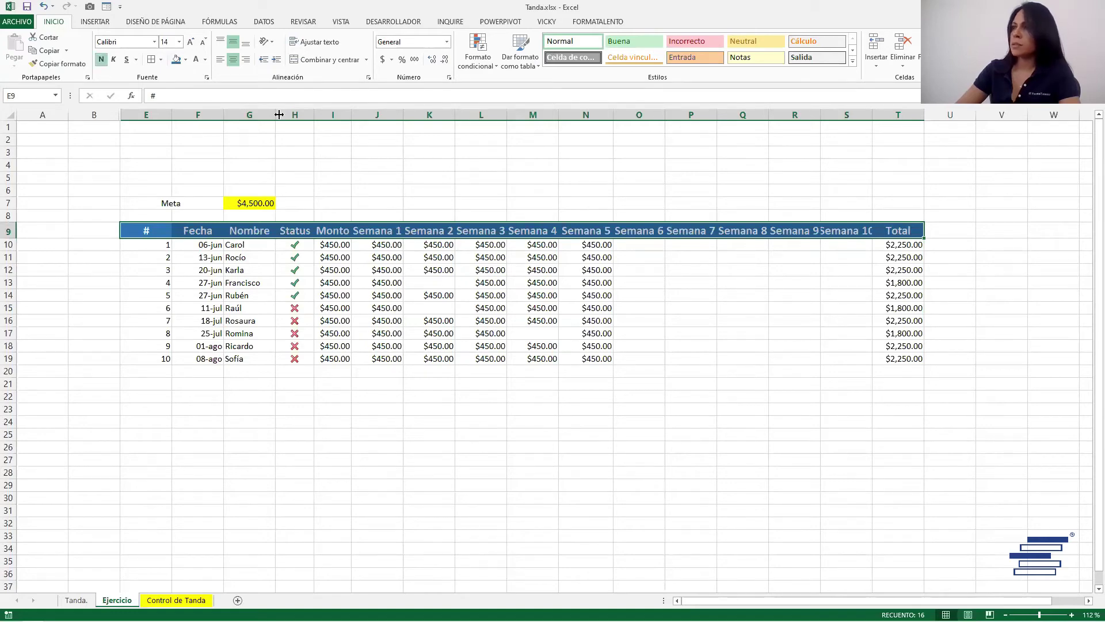
{"action": "mouse_move", "coordinate": [276, 113]}
{"action": "left_mouse_down"}
{"action": "mouse_move", "coordinate": [382, 126]}
{"action": "mouse_move", "coordinate": [453, 115]}
{"action": "left_mouse_up"}
{"action": "left_click", "coordinate": [426, 245]}
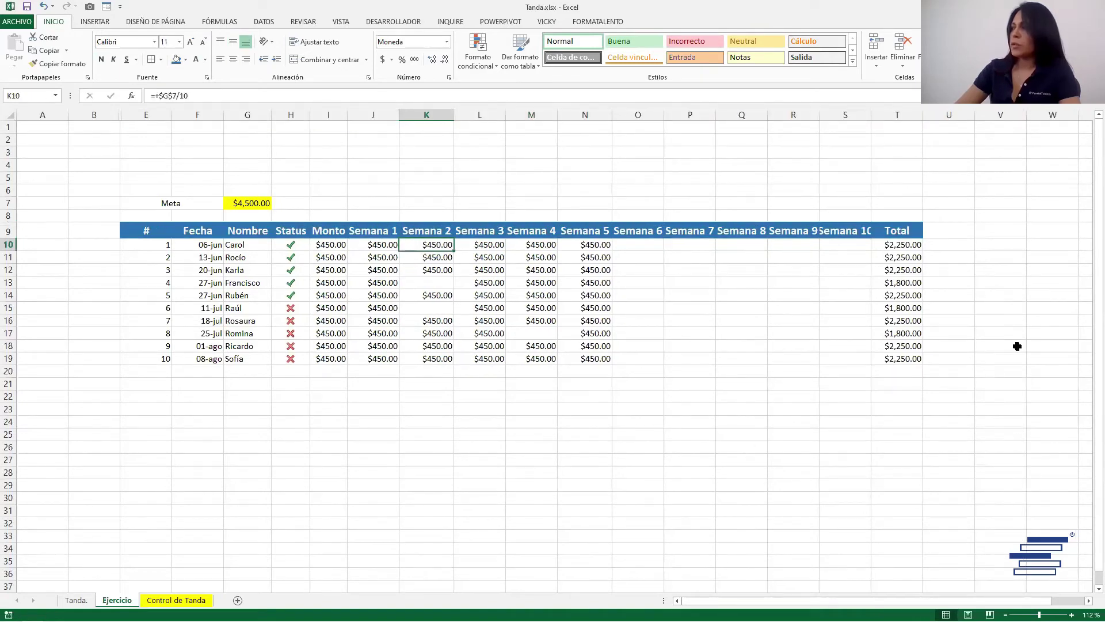
- Give table E9:T19 thick light-blue outline and inside borders
{"action": "left_click_drag", "start_coordinate": [146, 230], "coordinate": [912, 357]}
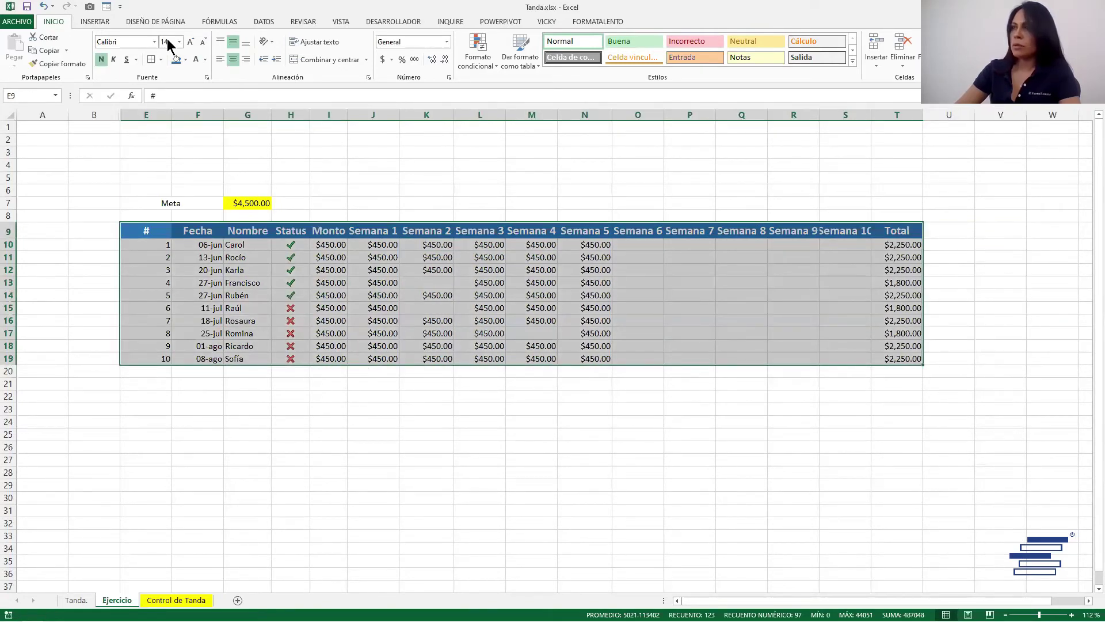
{"action": "left_click", "coordinate": [161, 60]}
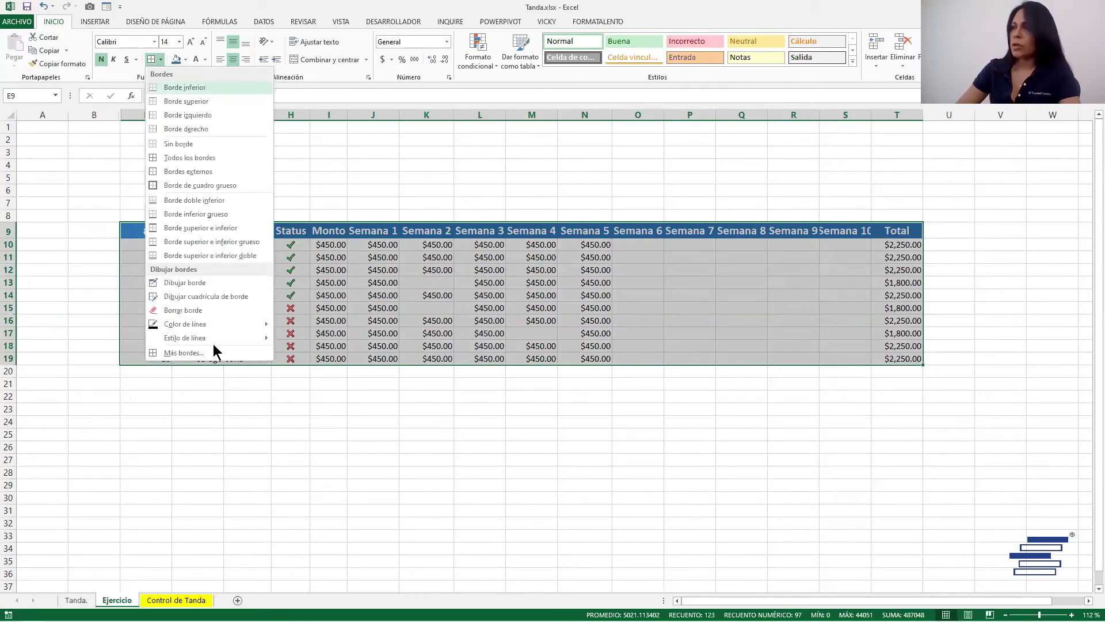
{"action": "left_click", "coordinate": [183, 352]}
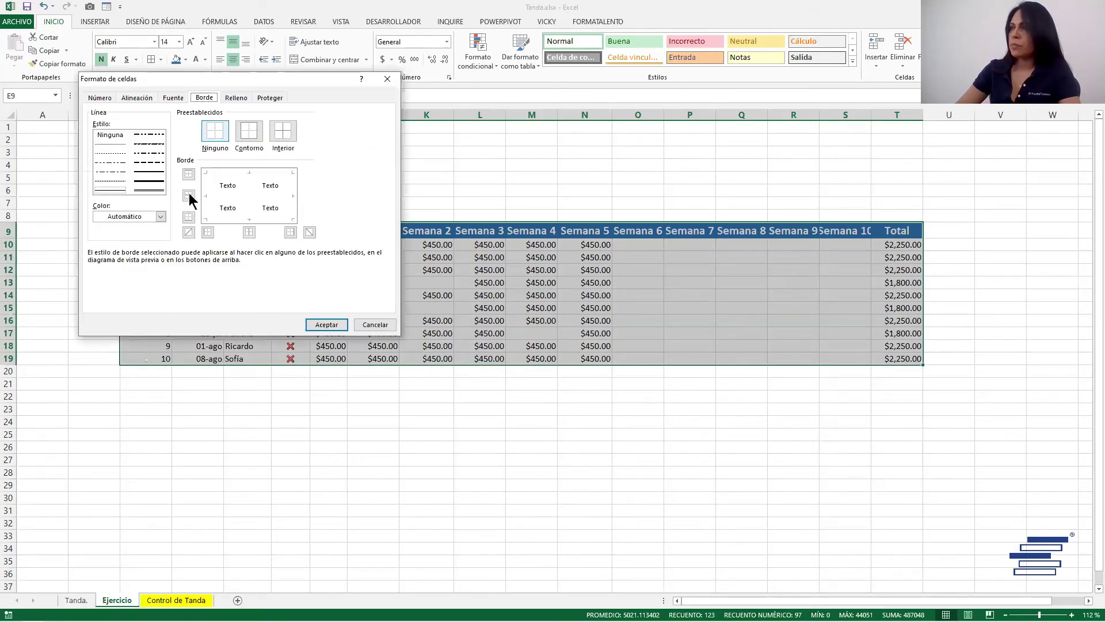
{"action": "left_click", "coordinate": [155, 217]}
{"action": "left_click", "coordinate": [139, 272]}
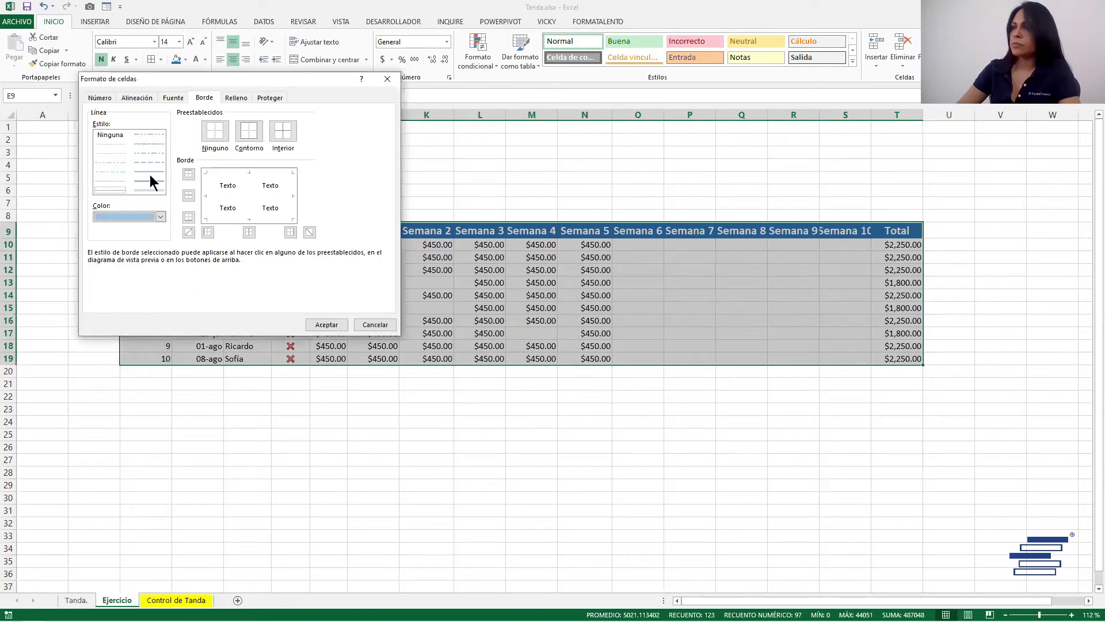
{"action": "left_click", "coordinate": [149, 173]}
{"action": "left_click", "coordinate": [249, 132]}
{"action": "left_click", "coordinate": [283, 131]}
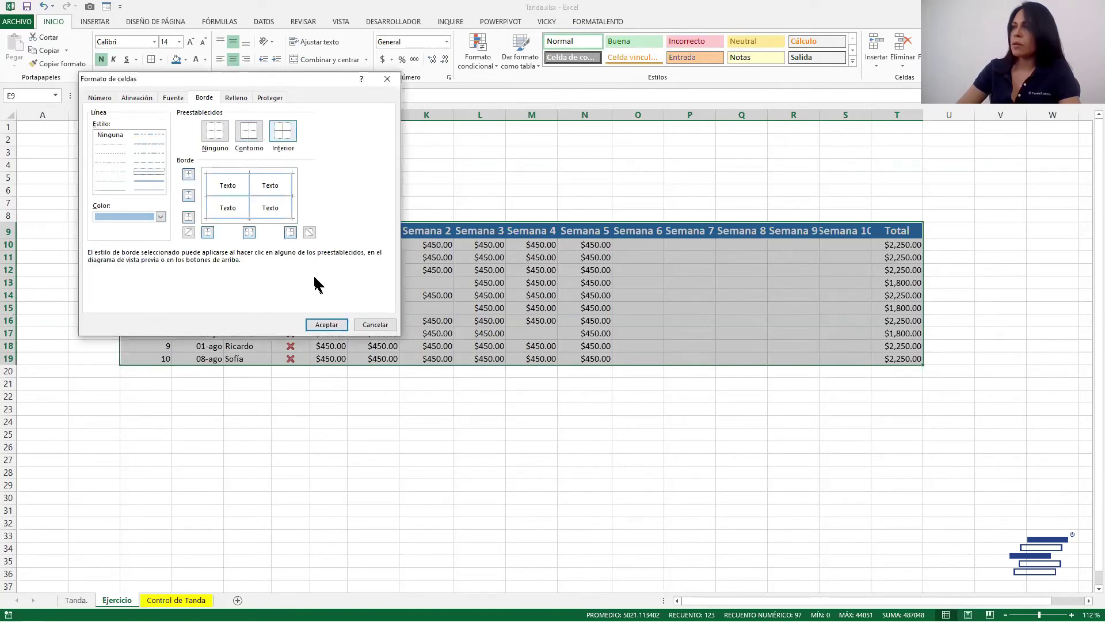
{"action": "left_click", "coordinate": [321, 326]}
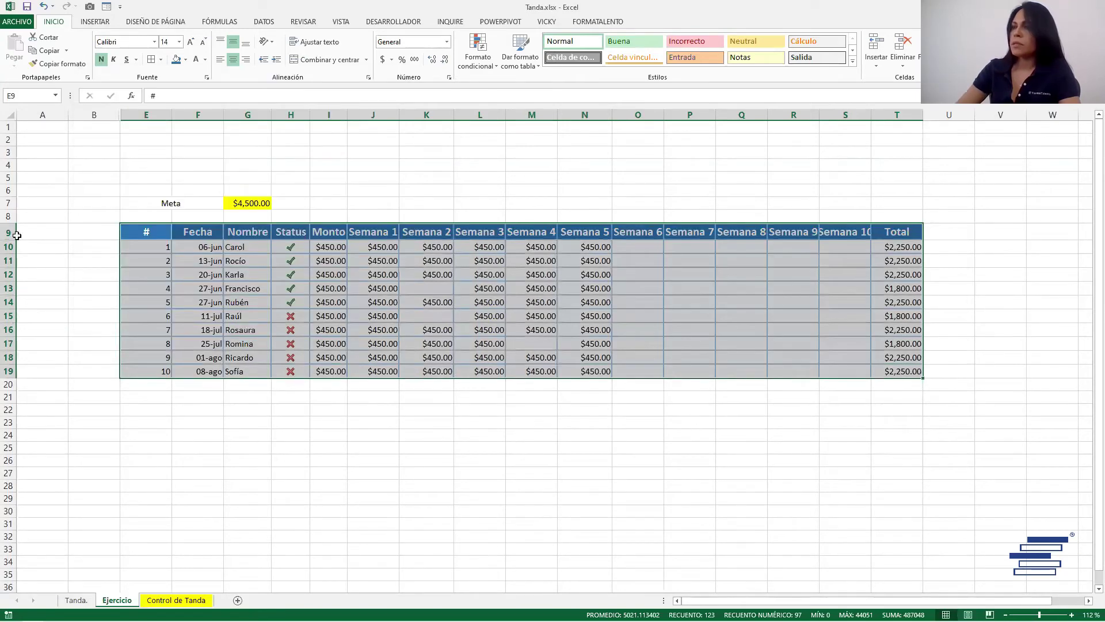
- Set rows 9–19 to a row height of 40
{"action": "left_click_drag", "start_coordinate": [8, 232], "coordinate": [8, 372]}
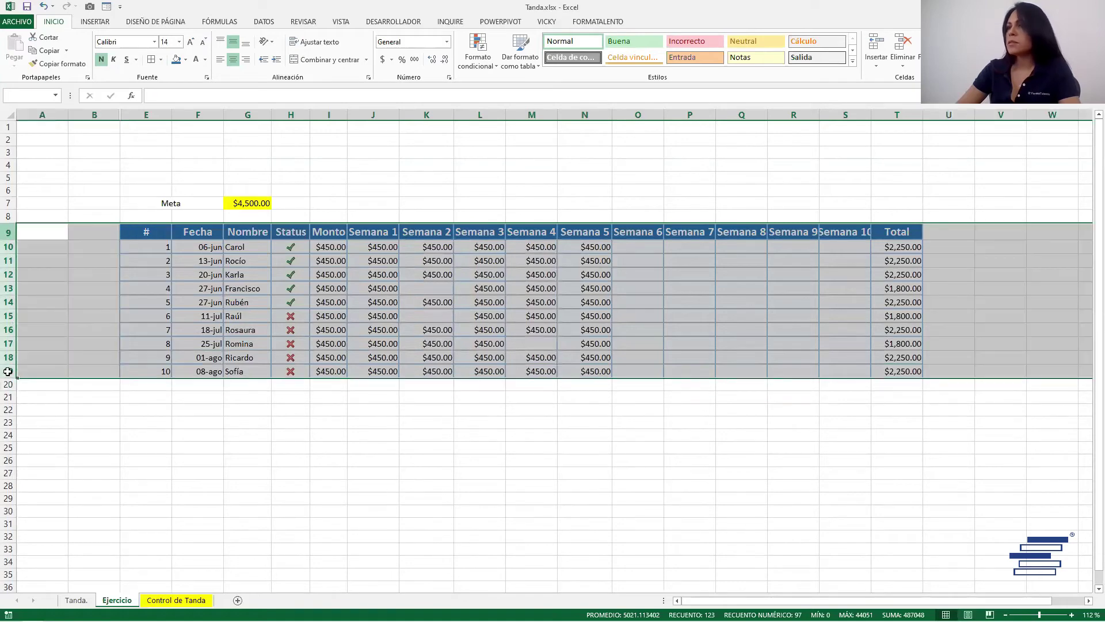
{"action": "right_click", "coordinate": [17, 322]}
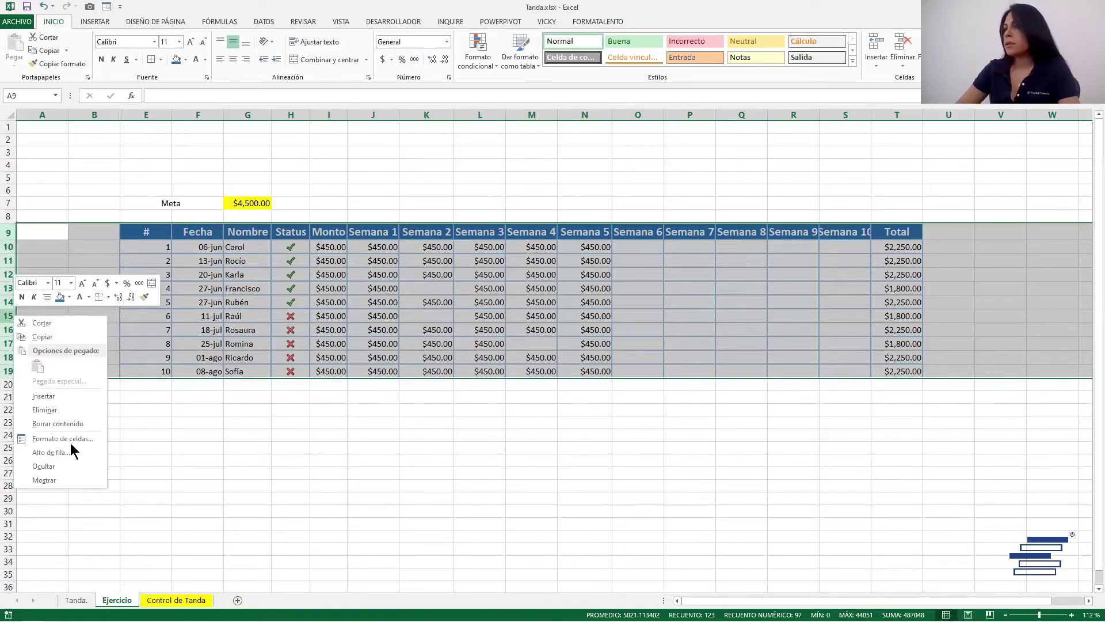
{"action": "left_click", "coordinate": [72, 453]}
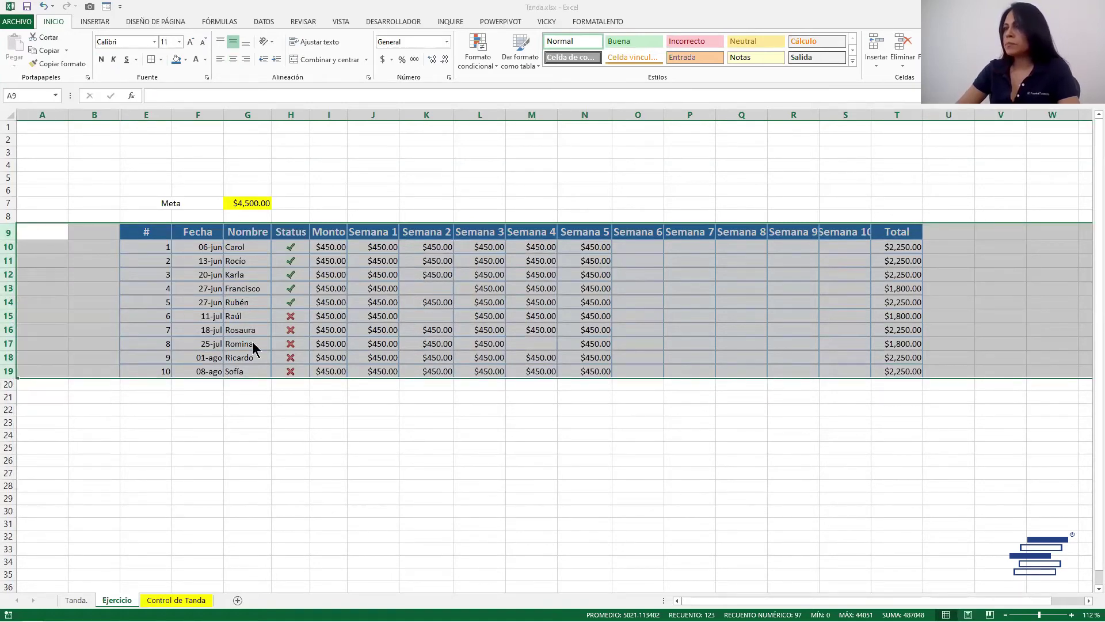
{"action": "left_click_drag", "start_coordinate": [68, 424], "coordinate": [359, 293]}
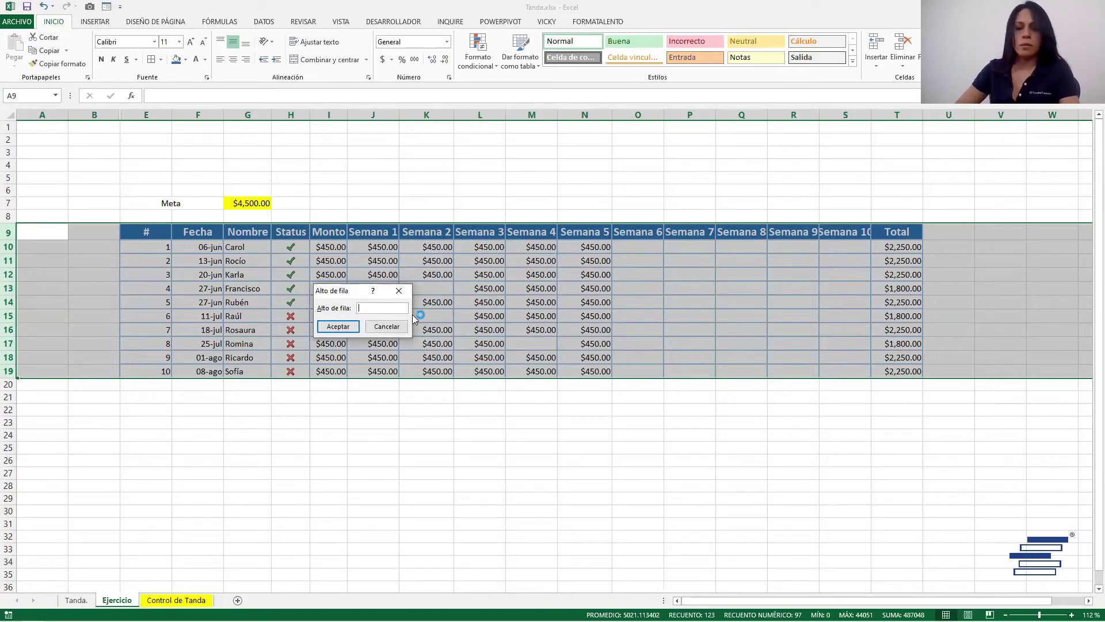
{"action": "type", "text": "40"}
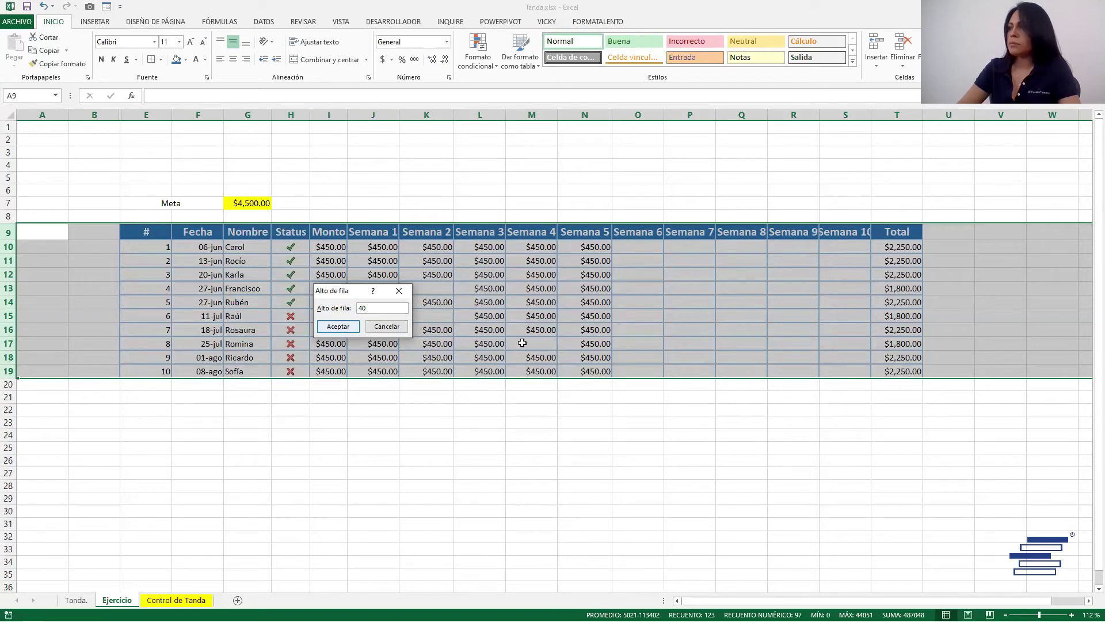
{"action": "key", "text": "Return"}
- Style the merged Meta label with a blue fill and bold white size-14 text
{"action": "left_click_drag", "start_coordinate": [1092, 296], "coordinate": [1092, 345]}
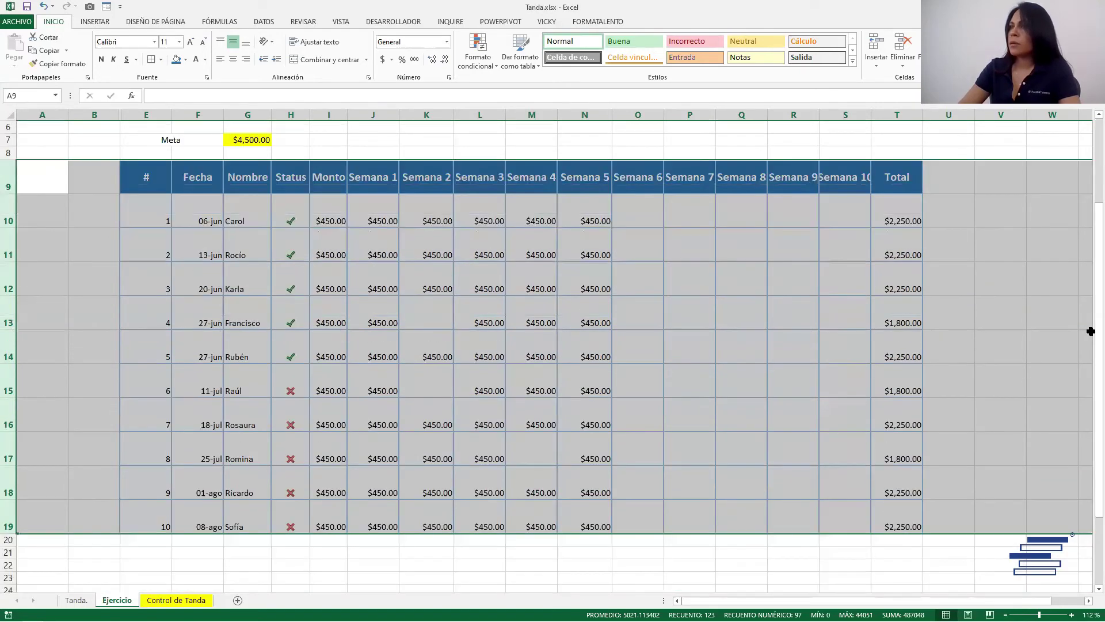
{"action": "left_click", "coordinate": [171, 140]}
{"action": "left_click", "coordinate": [176, 60]}
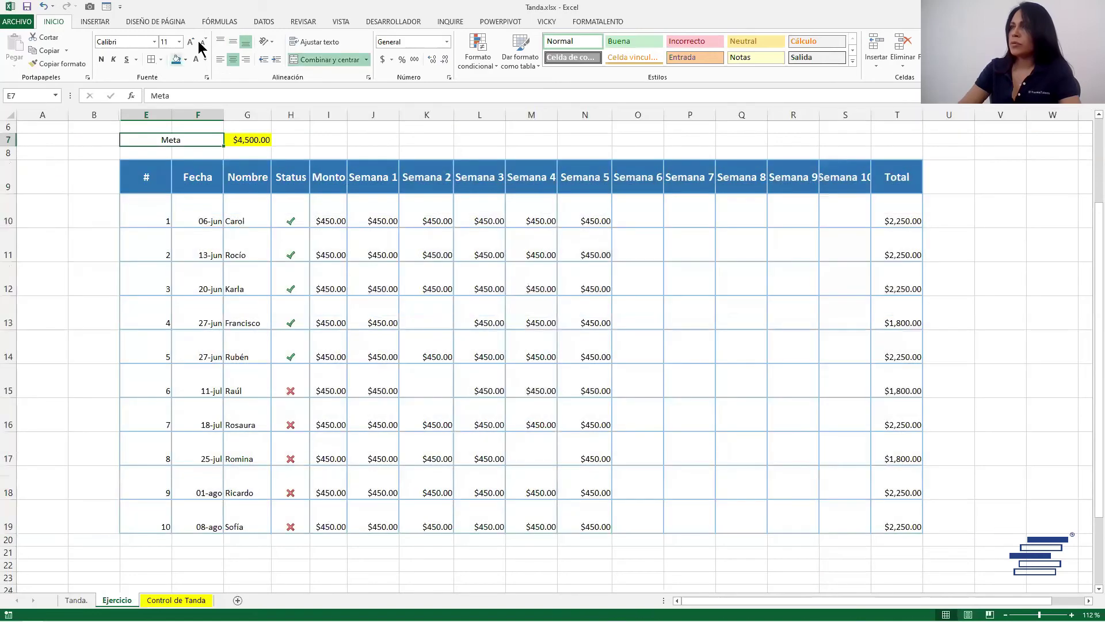
{"action": "left_click", "coordinate": [191, 42]}
{"action": "left_click", "coordinate": [192, 43]}
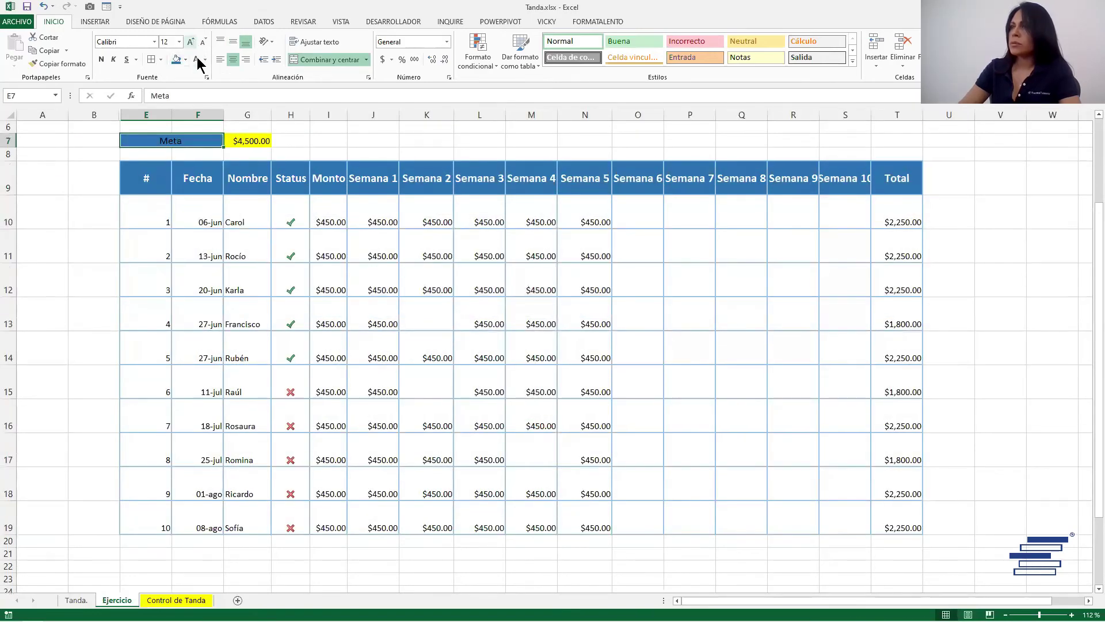
{"action": "left_click", "coordinate": [102, 60]}
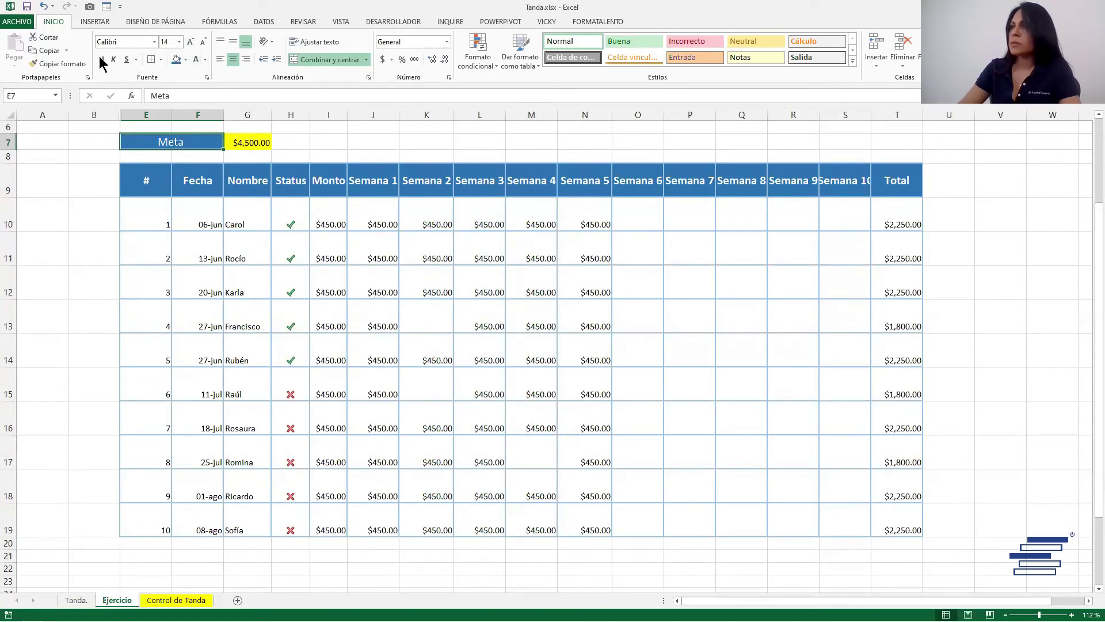
{"action": "left_click", "coordinate": [196, 60]}
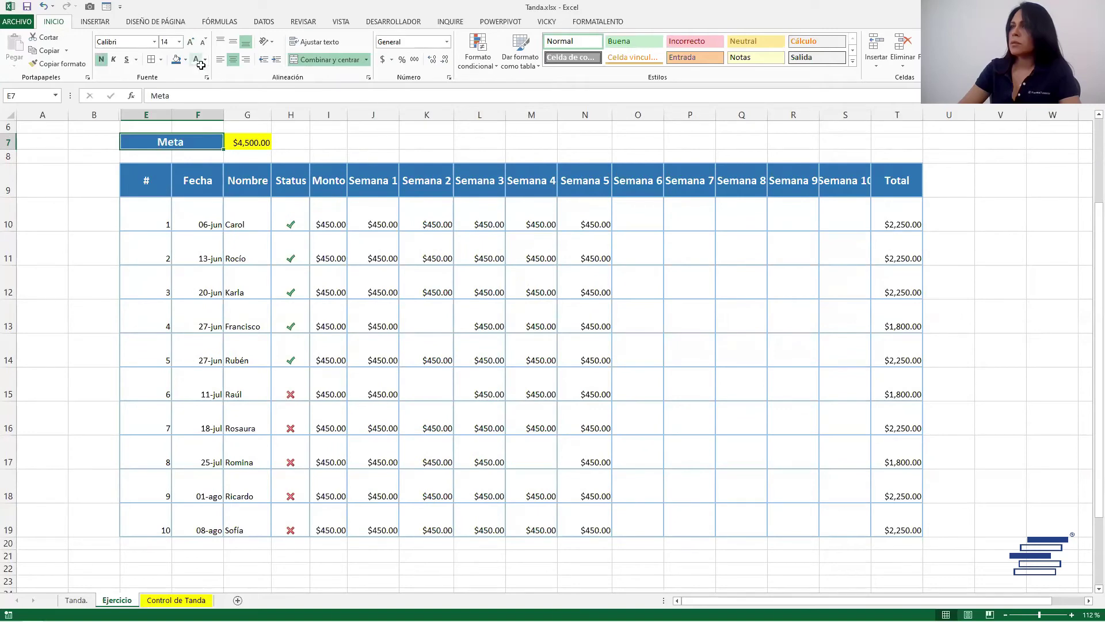
- Put a thick box border around the $4,500.00 goal cell G7
{"action": "left_click", "coordinate": [253, 142]}
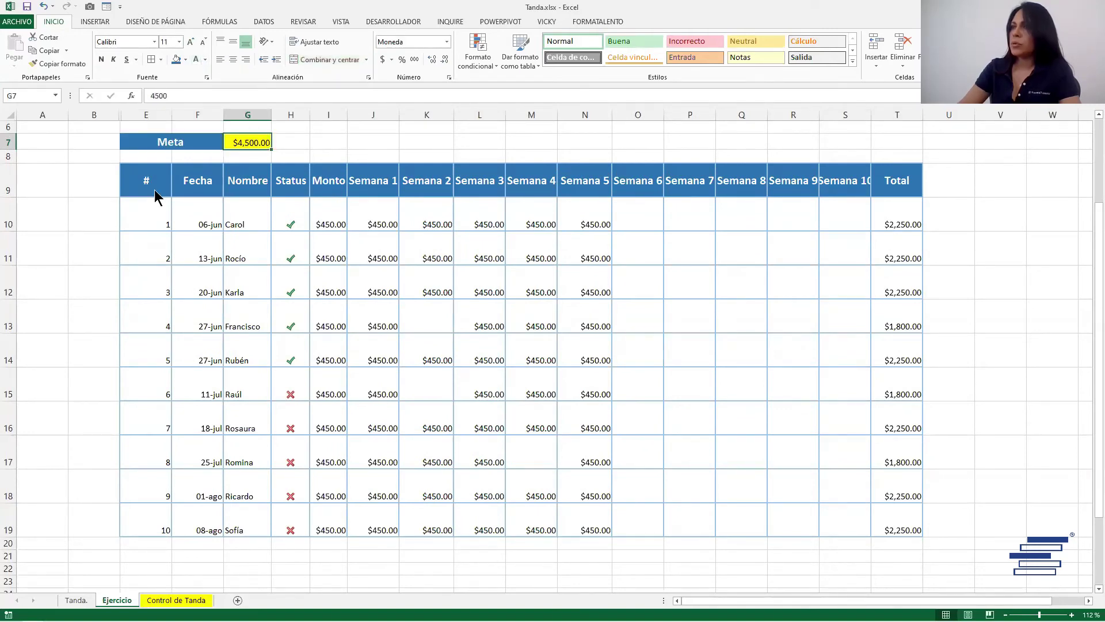
{"action": "left_click", "coordinate": [161, 60]}
{"action": "left_click", "coordinate": [190, 184]}
{"action": "left_click", "coordinate": [328, 158]}
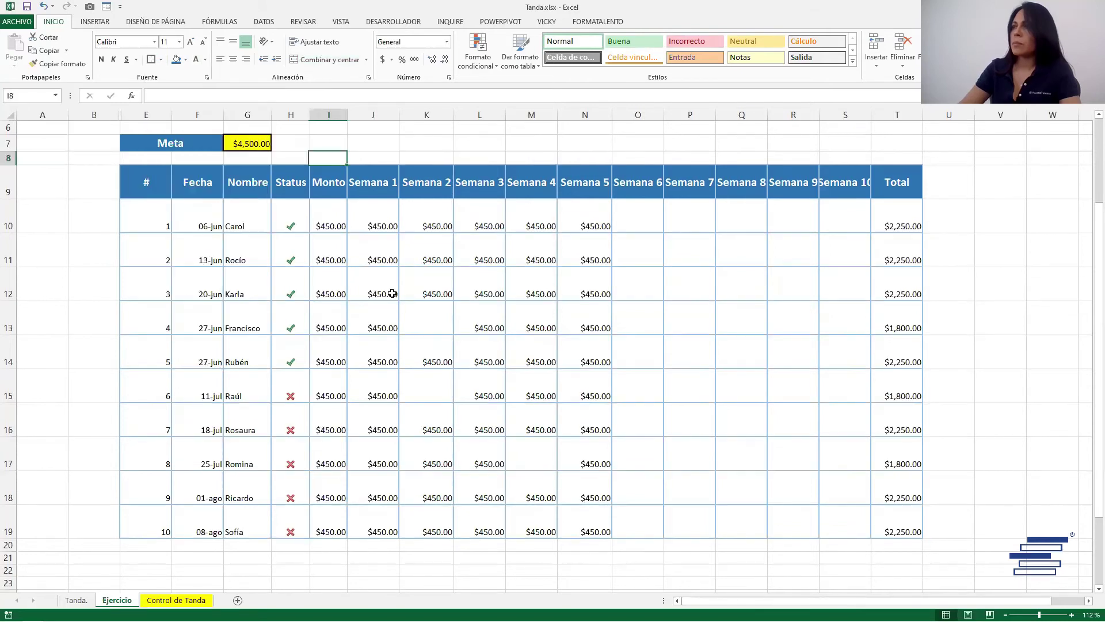
{"action": "key", "text": "Down"}
{"action": "key", "text": "Down"}
{"action": "key", "text": "Down"}
{"action": "key", "text": "Right"}
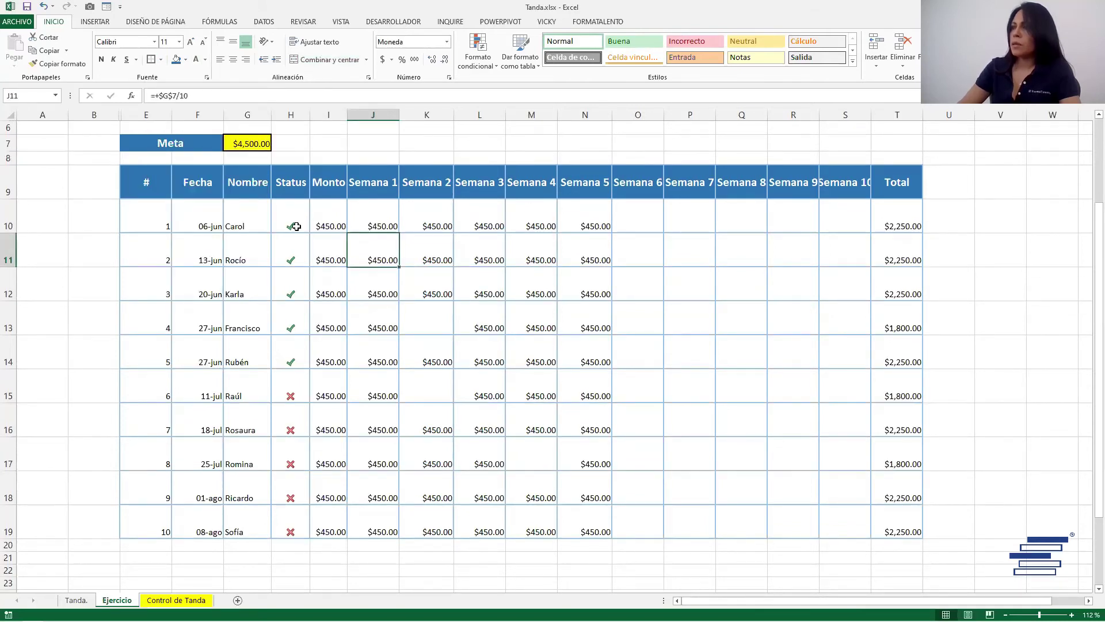
- Fill Status cells H10:H19 with light blue (Blue Accent 1 Lighter 40%)
{"action": "left_click_drag", "start_coordinate": [280, 517], "coordinate": [299, 143]}
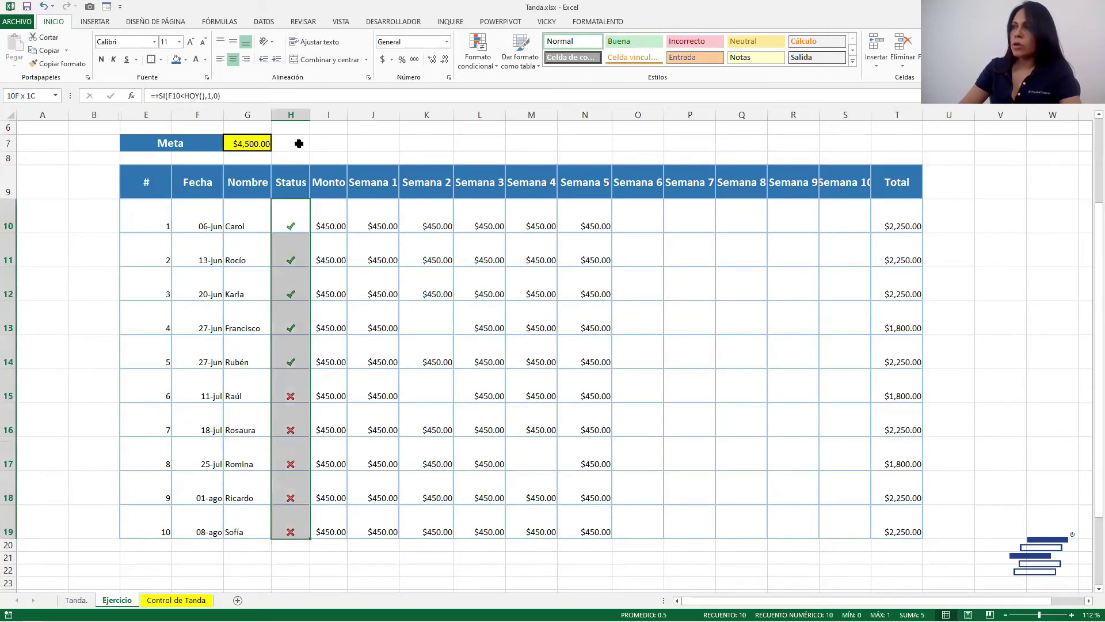
{"action": "left_click", "coordinate": [186, 59]}
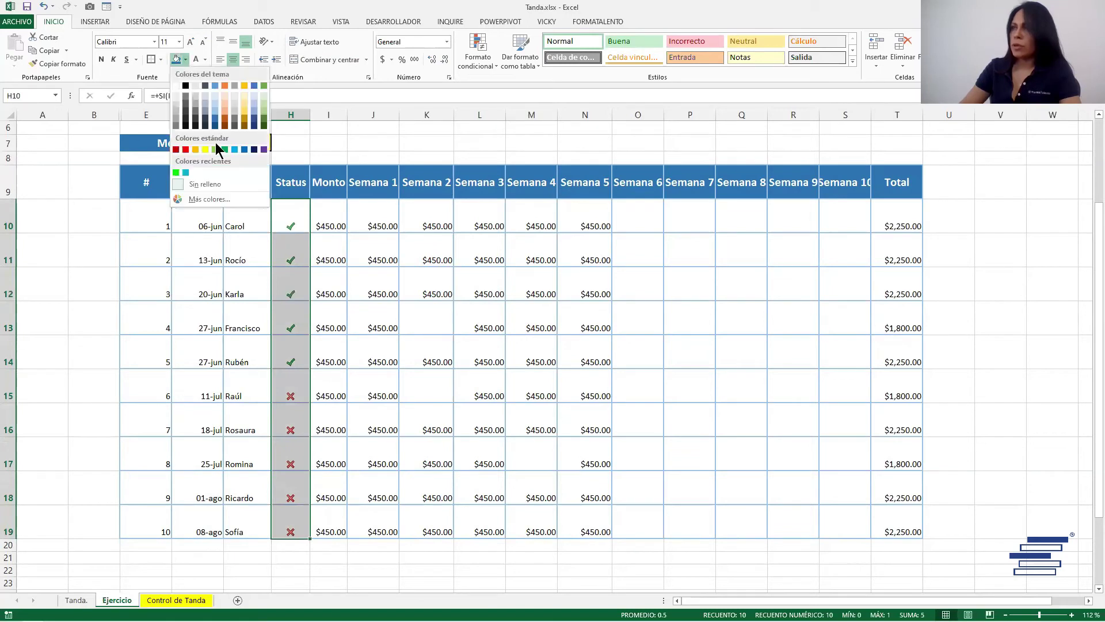
{"action": "left_click", "coordinate": [479, 288]}
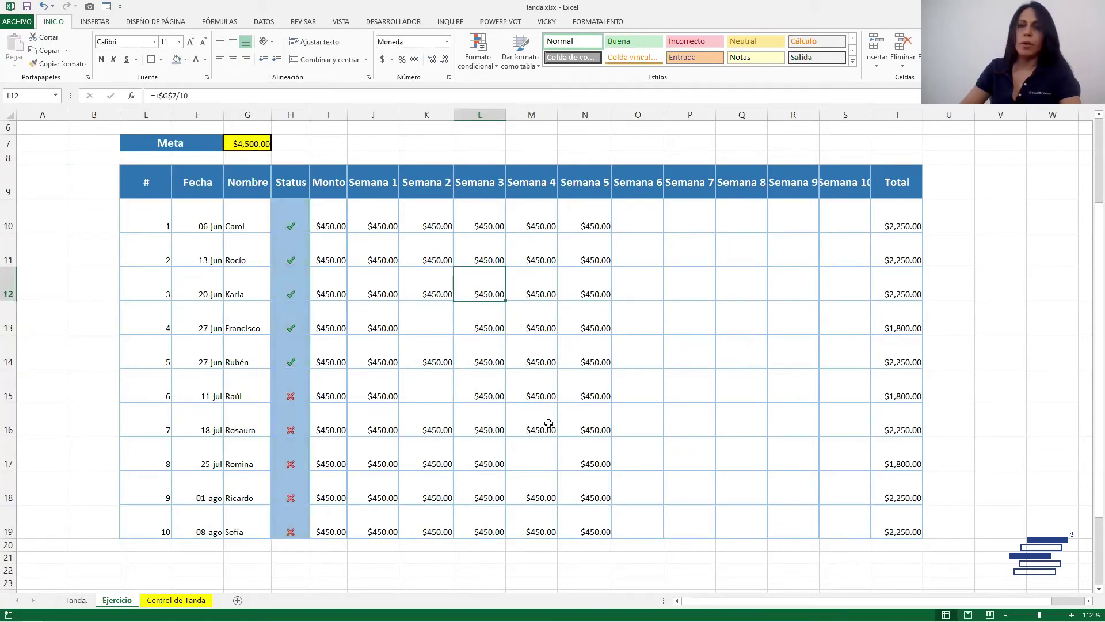
{"action": "left_click", "coordinate": [640, 438]}
{"action": "left_click", "coordinate": [584, 375]}
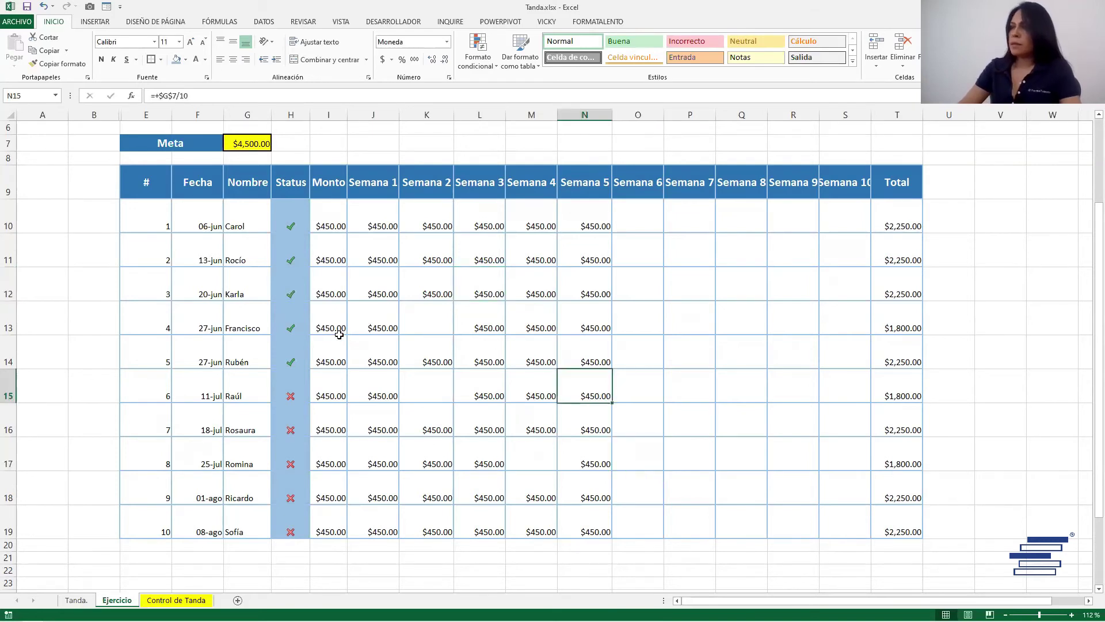
{"action": "left_click", "coordinate": [339, 332]}
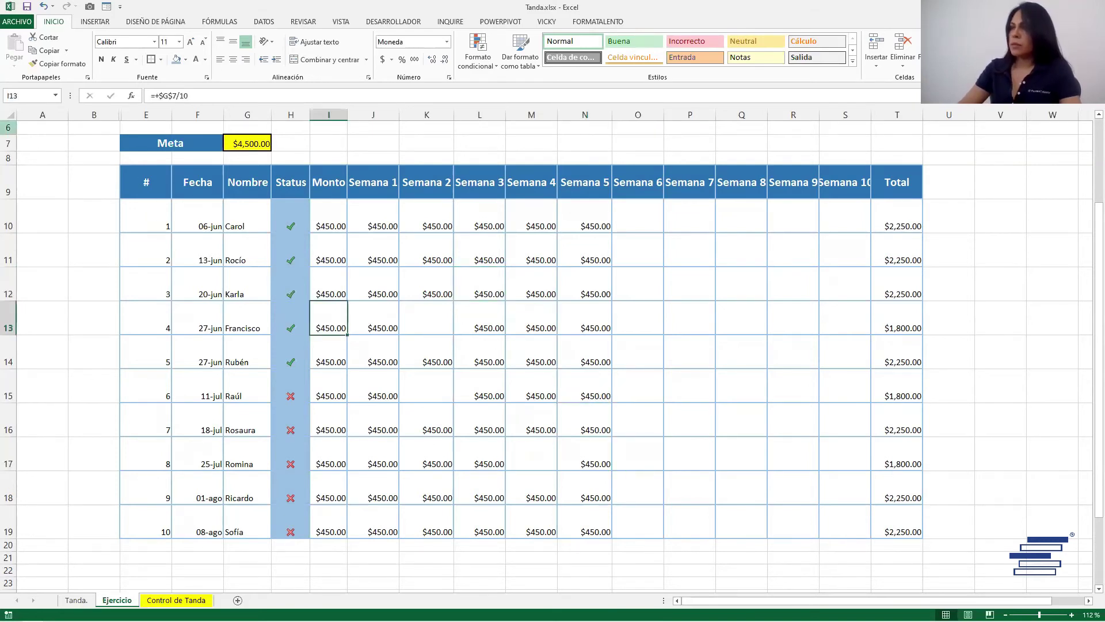
- Middle-align the text of the entire sheet vertically in its cells
{"action": "key", "text": "ctrl+a"}
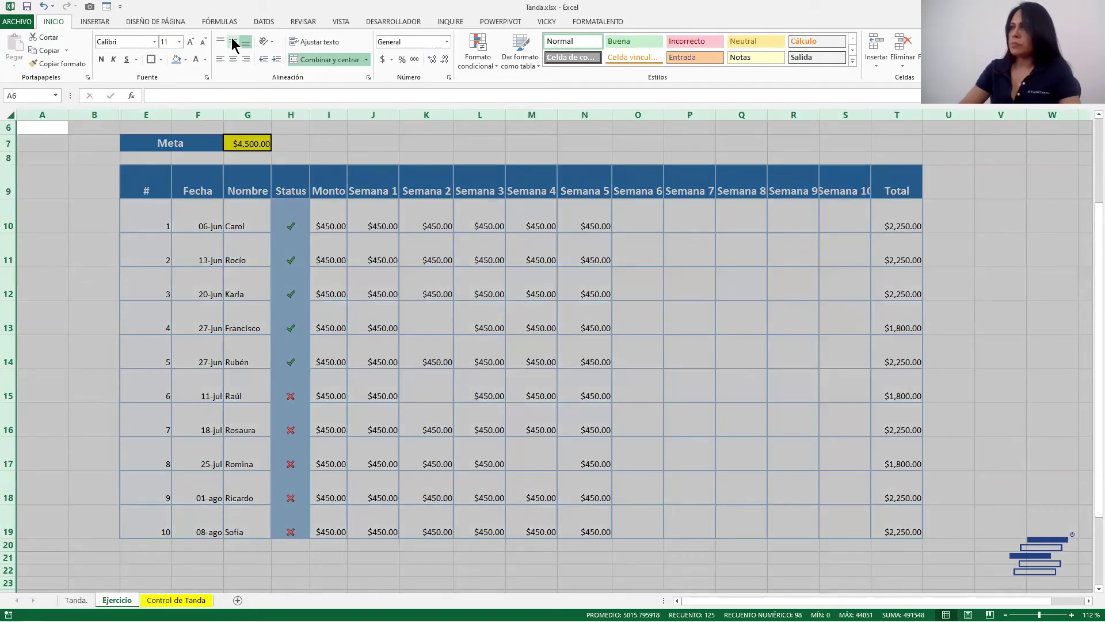
{"action": "left_click", "coordinate": [233, 42]}
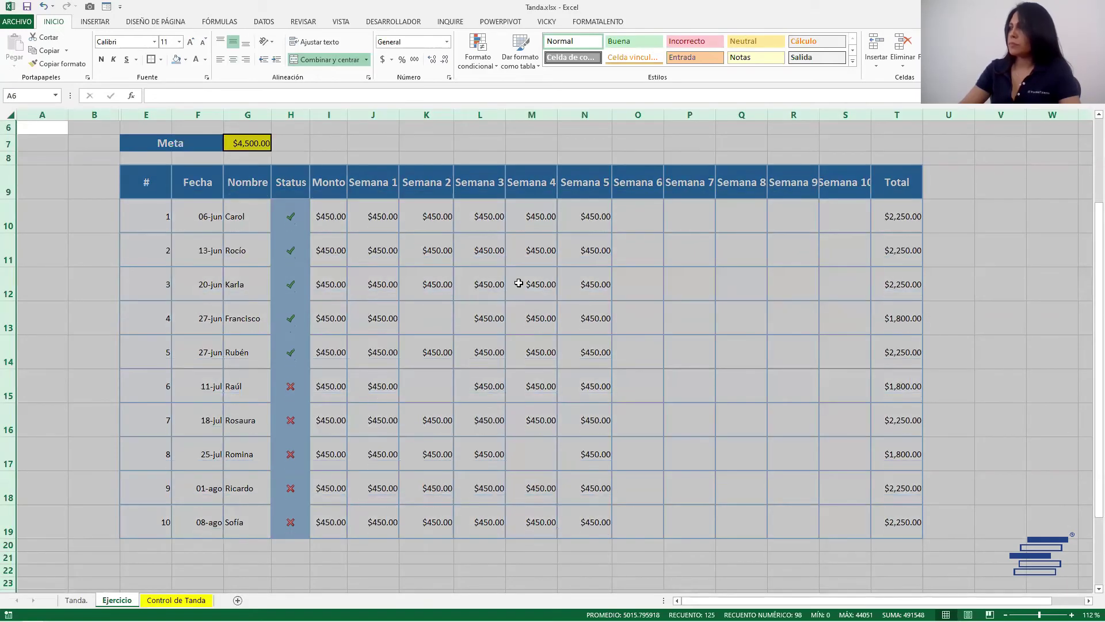
{"action": "left_click", "coordinate": [485, 462]}
{"action": "left_click", "coordinate": [637, 420]}
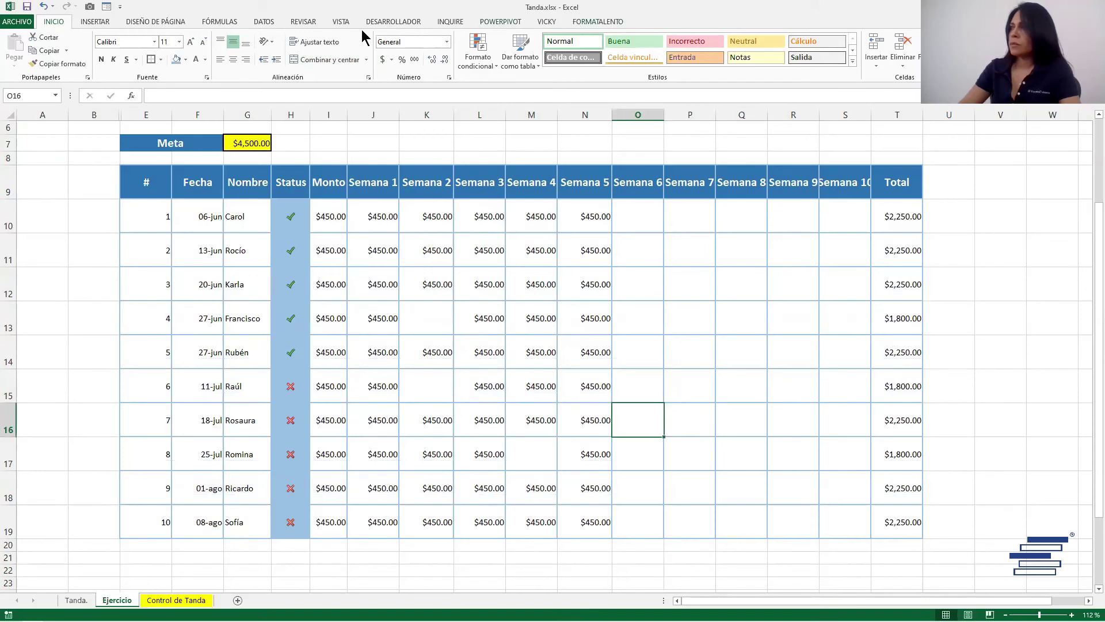
- Hide the sheet gridlines and select E2:T5 as the title area
{"action": "left_click", "coordinate": [341, 22]}
{"action": "left_click", "coordinate": [187, 60]}
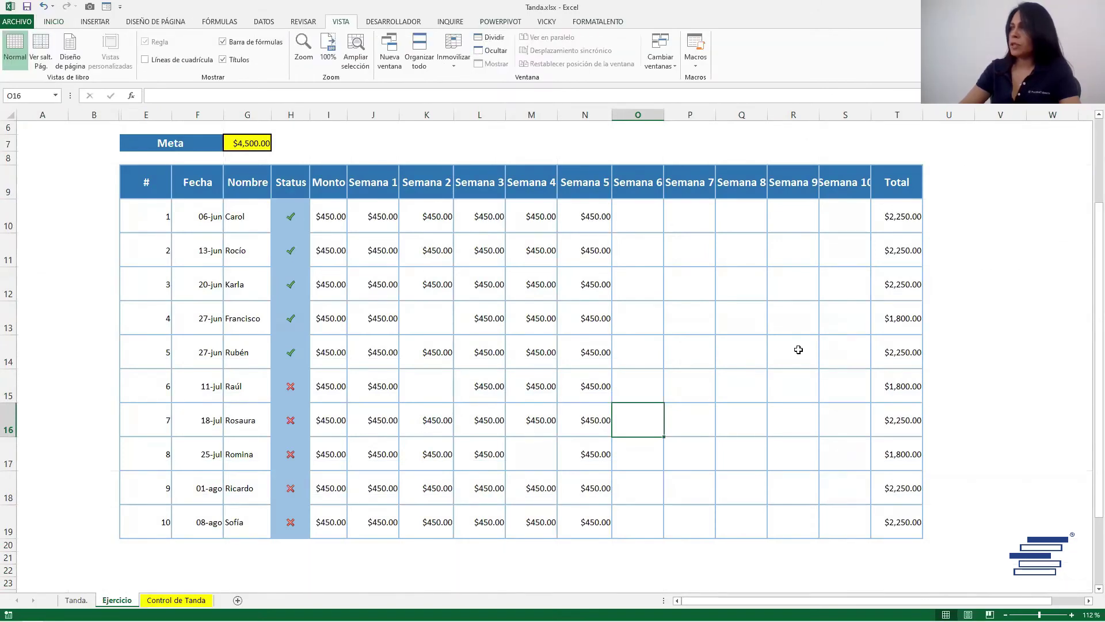
{"action": "left_click", "coordinate": [985, 383]}
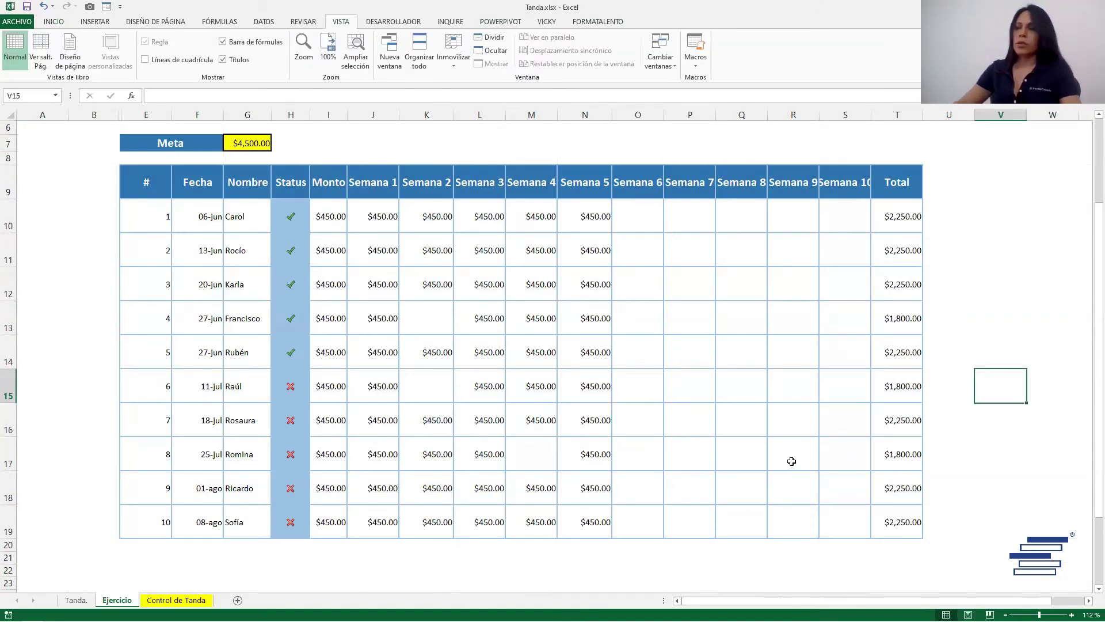
{"action": "left_click_drag", "start_coordinate": [1090, 282], "coordinate": [1091, 196]}
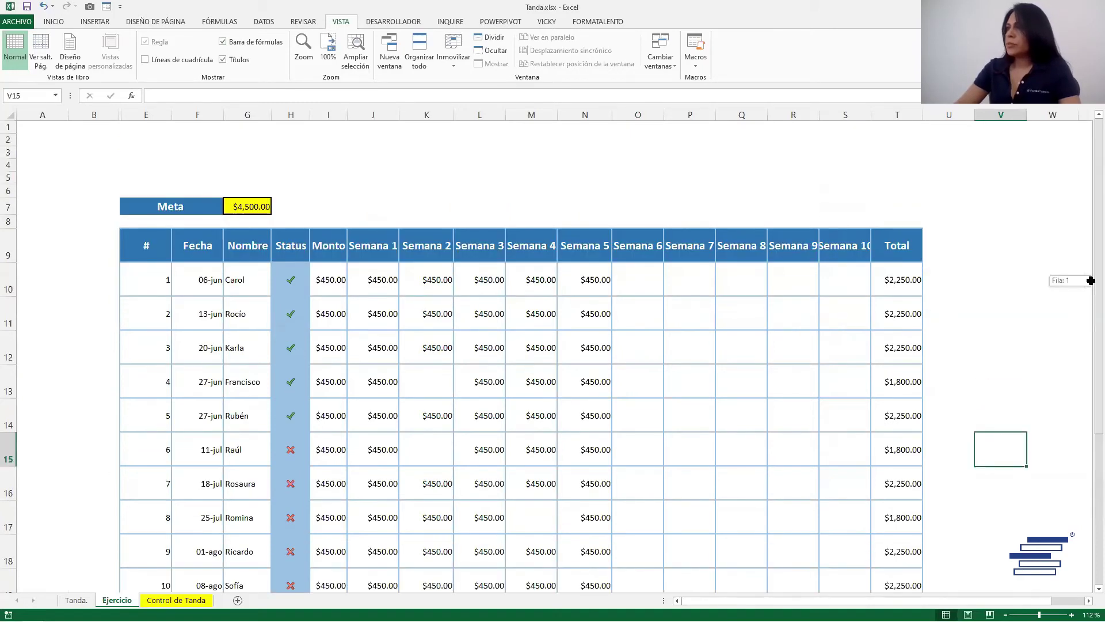
{"action": "left_click_drag", "start_coordinate": [147, 140], "coordinate": [872, 179]}
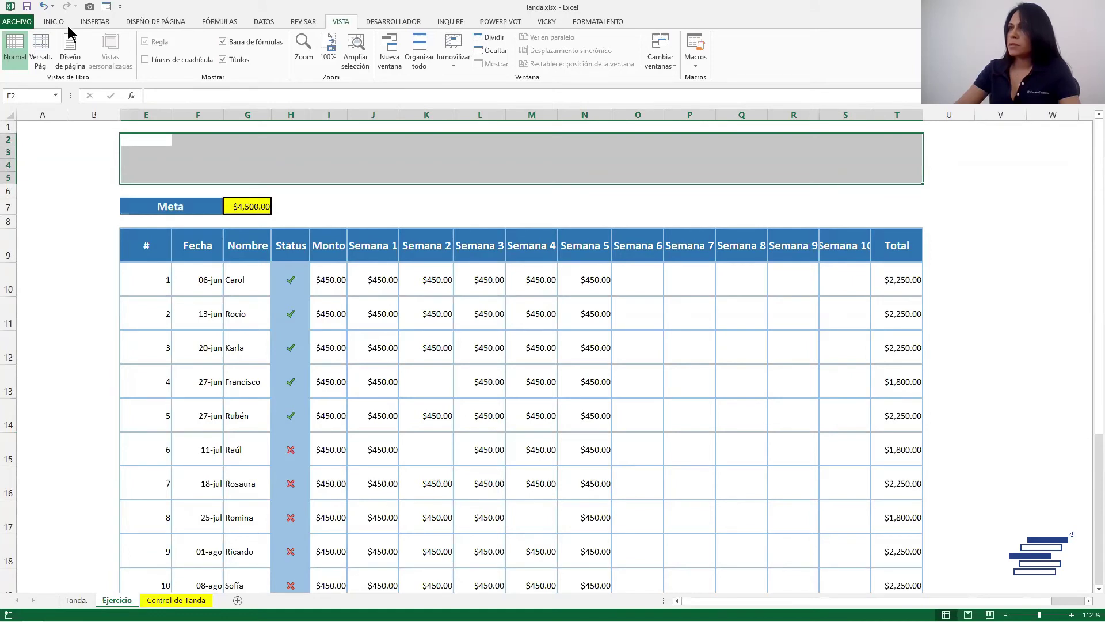
{"action": "left_click", "coordinate": [49, 21]}
- Merge and centre E2:T5, enter 'Control de Tanda', and enlarge it to 72 pt
{"action": "left_click", "coordinate": [316, 59]}
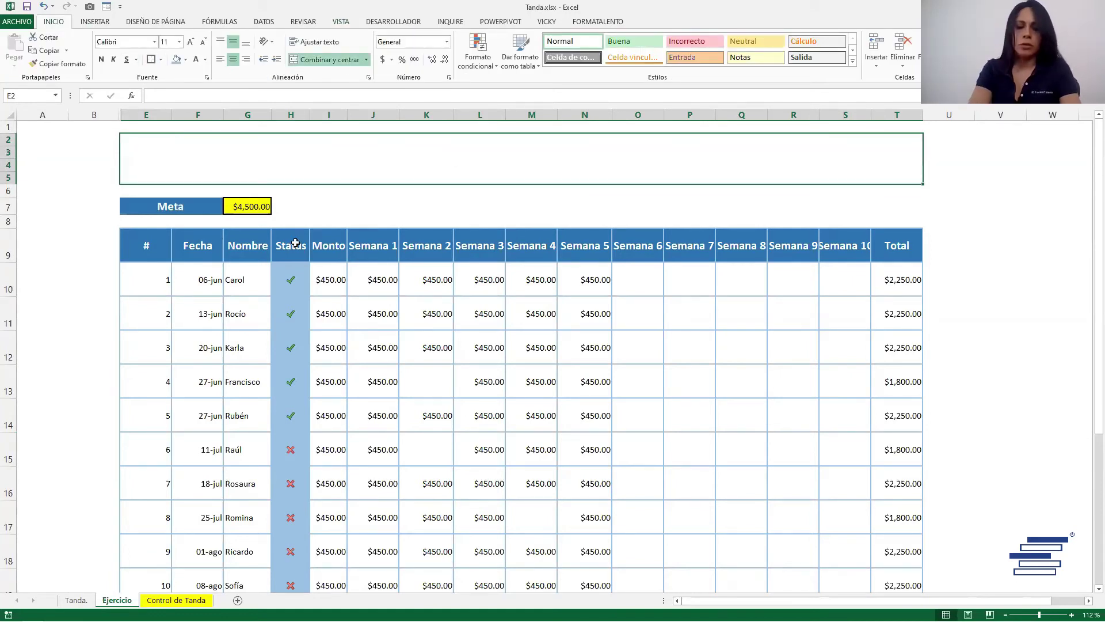
{"action": "type", "text": "Contr"}
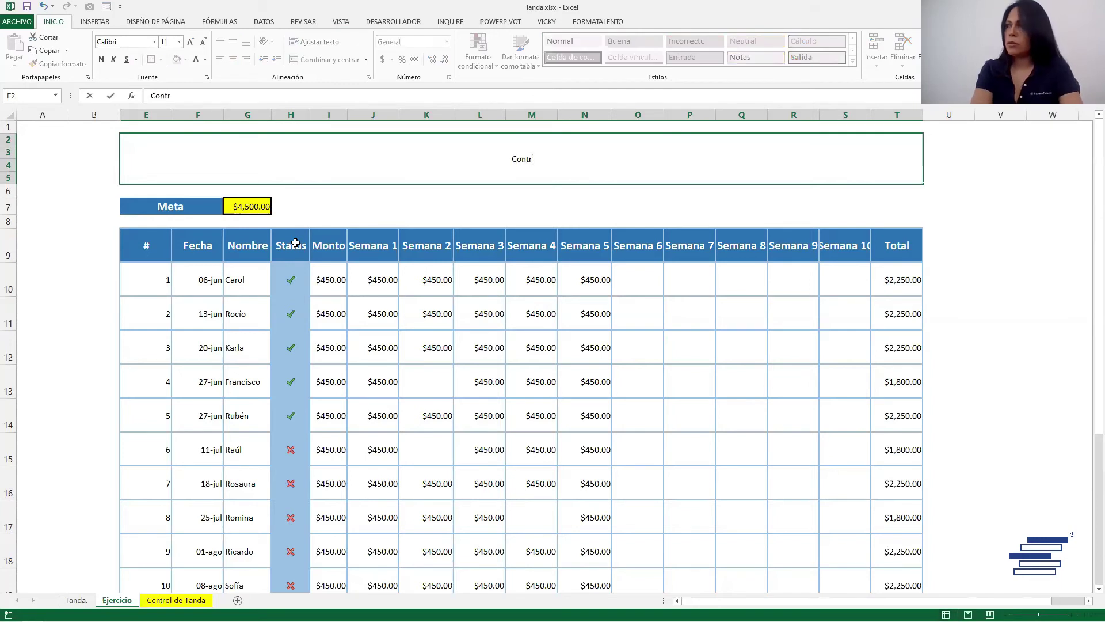
{"action": "type", "text": "ol de"}
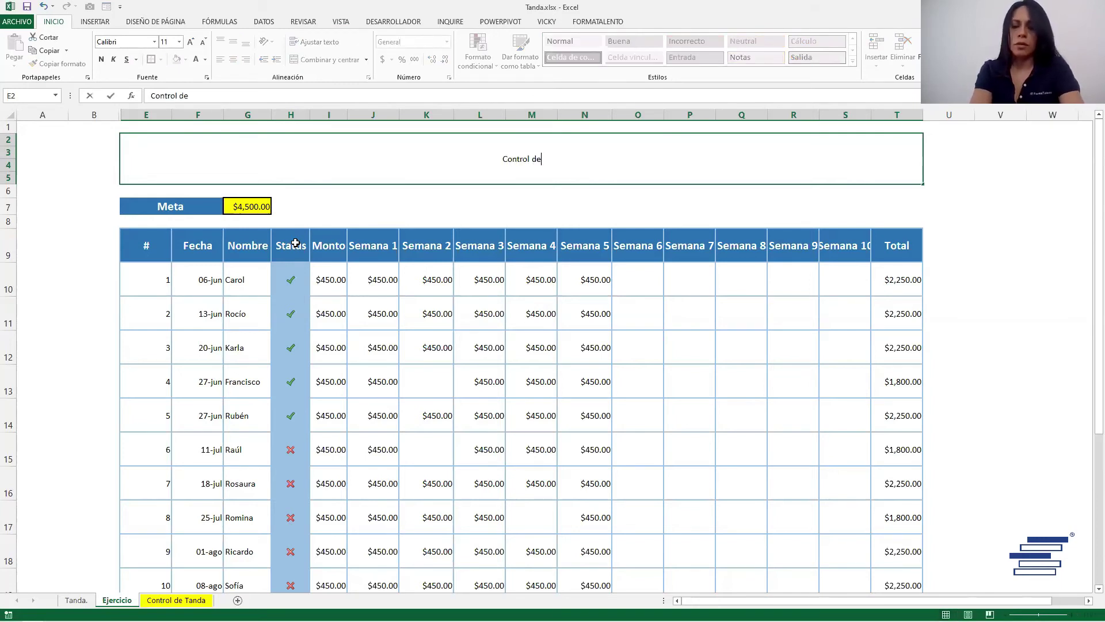
{"action": "type", "text": " Tanda"}
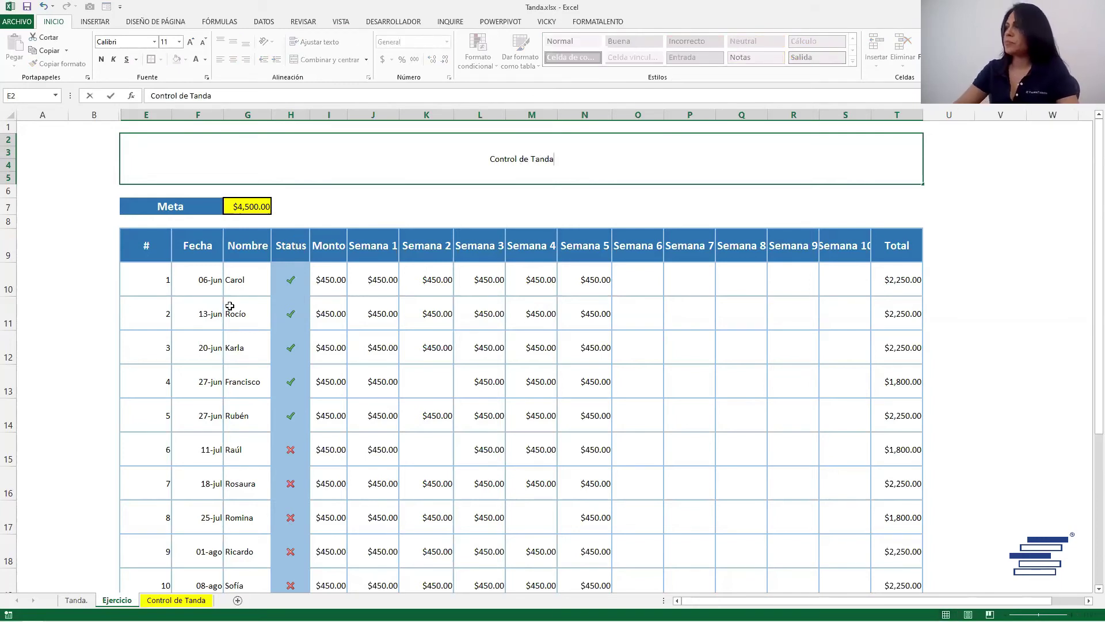
{"action": "left_click", "coordinate": [425, 206]}
{"action": "left_click", "coordinate": [513, 183]}
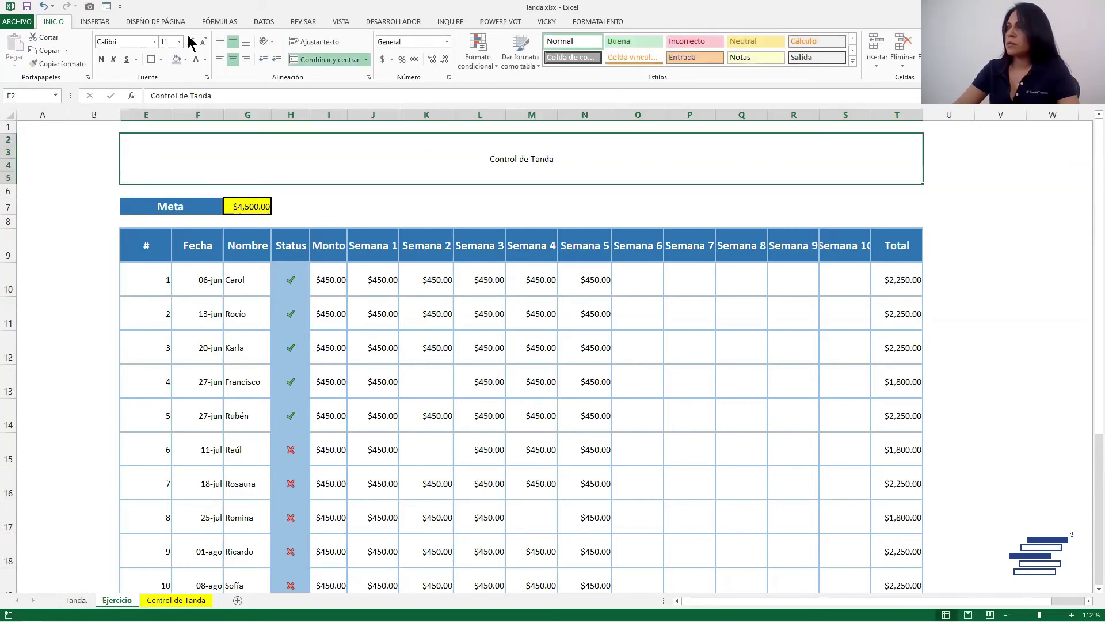
{"action": "left_click", "coordinate": [190, 42]}
{"action": "left_click", "coordinate": [191, 42]}
{"action": "left_click", "coordinate": [191, 42]}
{"action": "left_click", "coordinate": [190, 42]}
{"action": "left_click", "coordinate": [191, 42]}
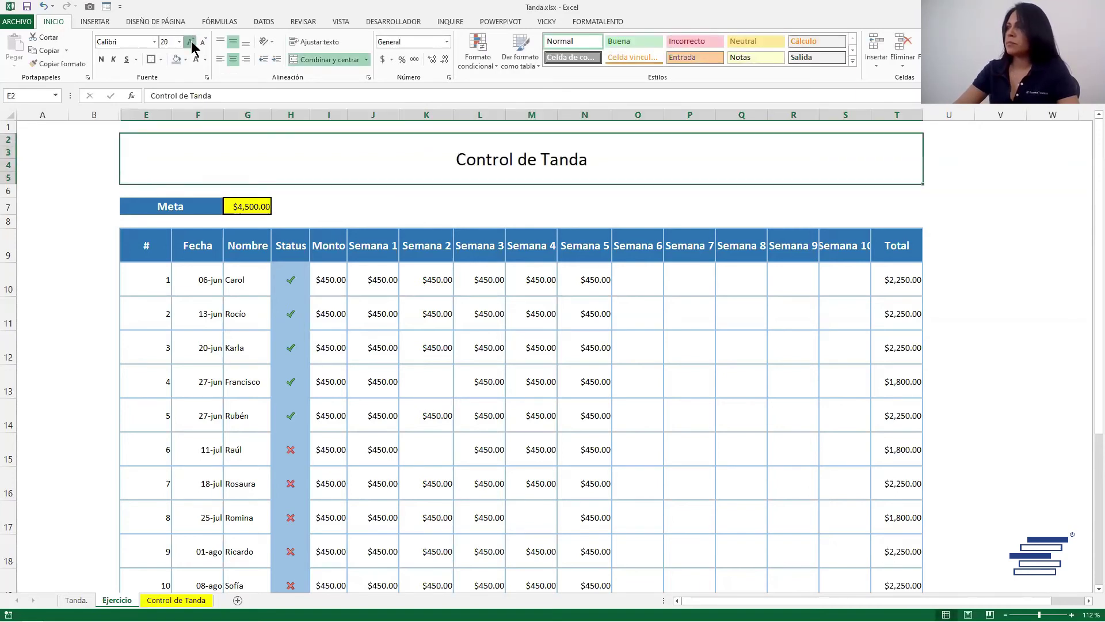
{"action": "left_click", "coordinate": [190, 42]}
{"action": "left_click", "coordinate": [190, 42]}
{"action": "left_click", "coordinate": [190, 42]}
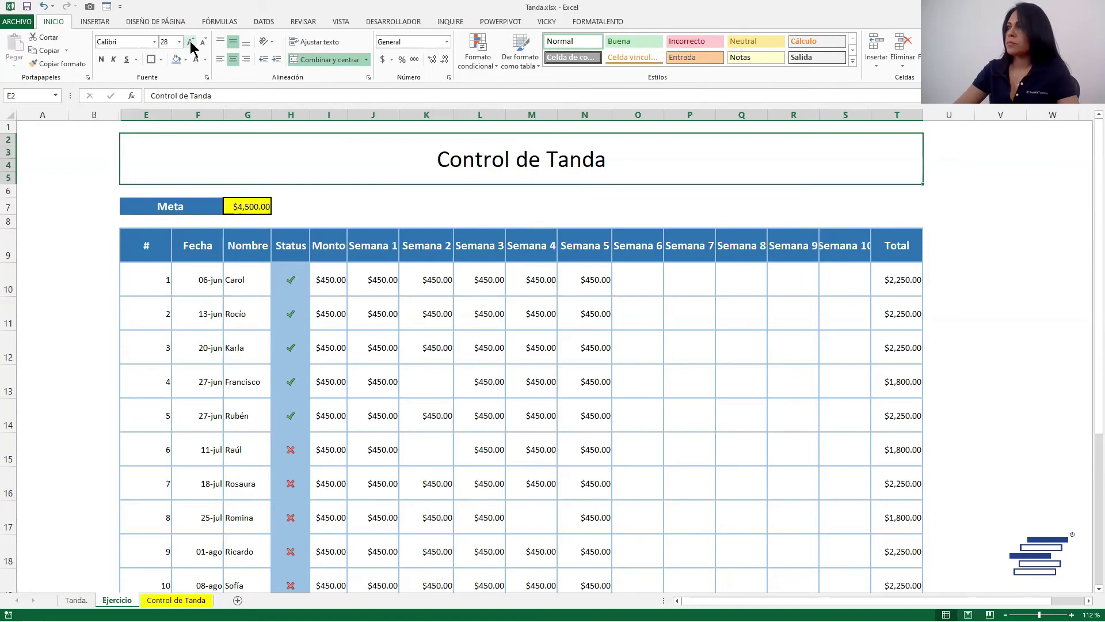
{"action": "left_click", "coordinate": [190, 42]}
{"action": "left_click", "coordinate": [191, 42]}
{"action": "left_click", "coordinate": [190, 42]}
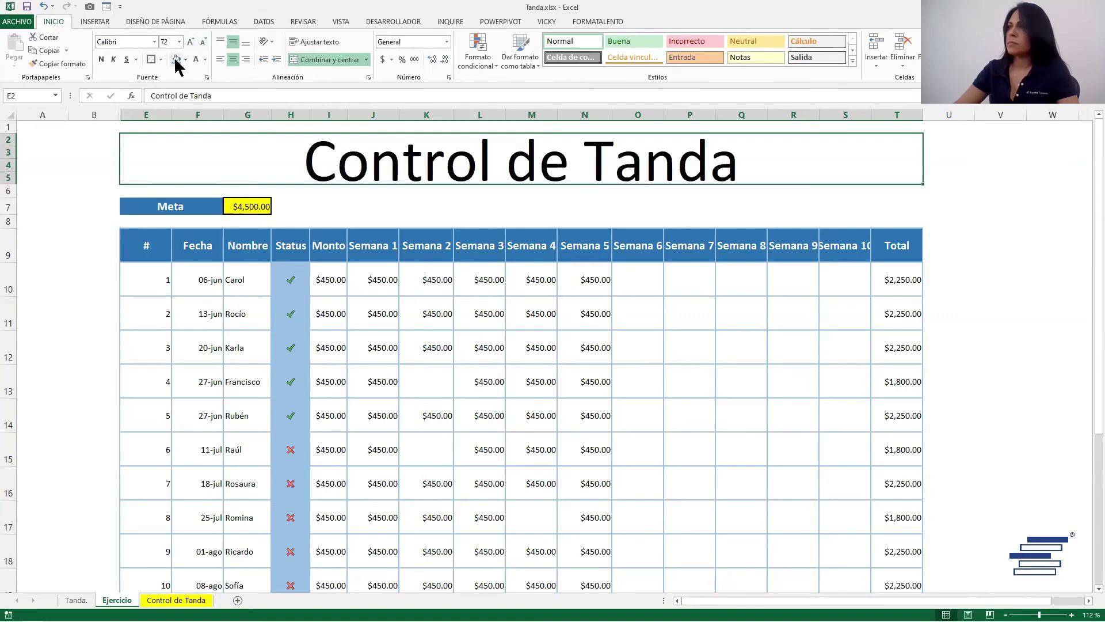
- Make the title text dark blue with no cell fill, vertically centred
{"action": "left_click", "coordinate": [177, 60]}
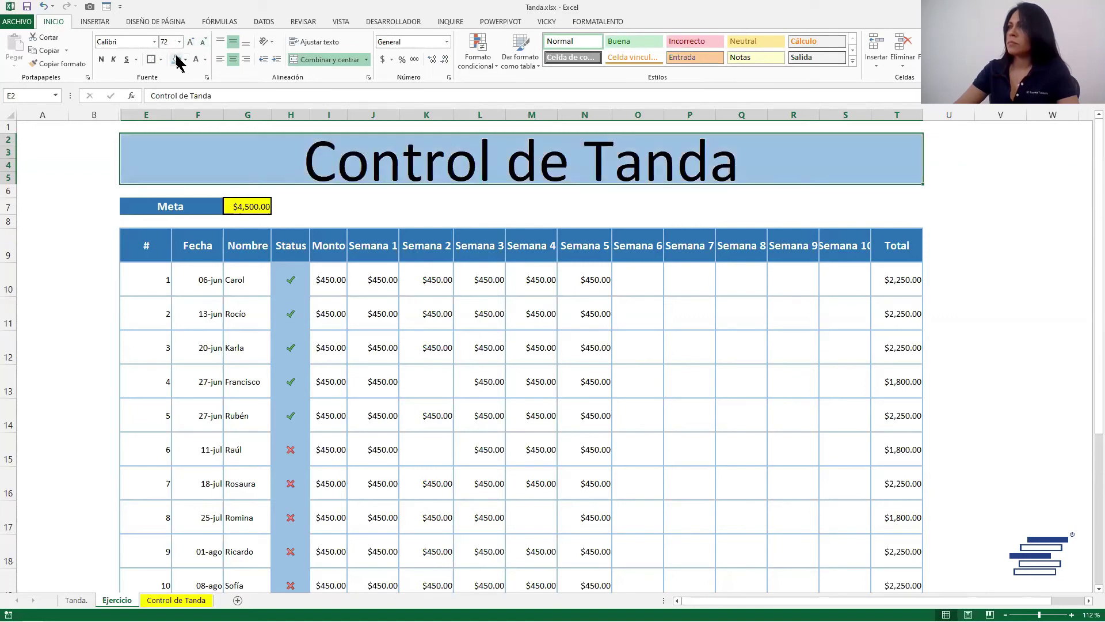
{"action": "left_click", "coordinate": [205, 60]}
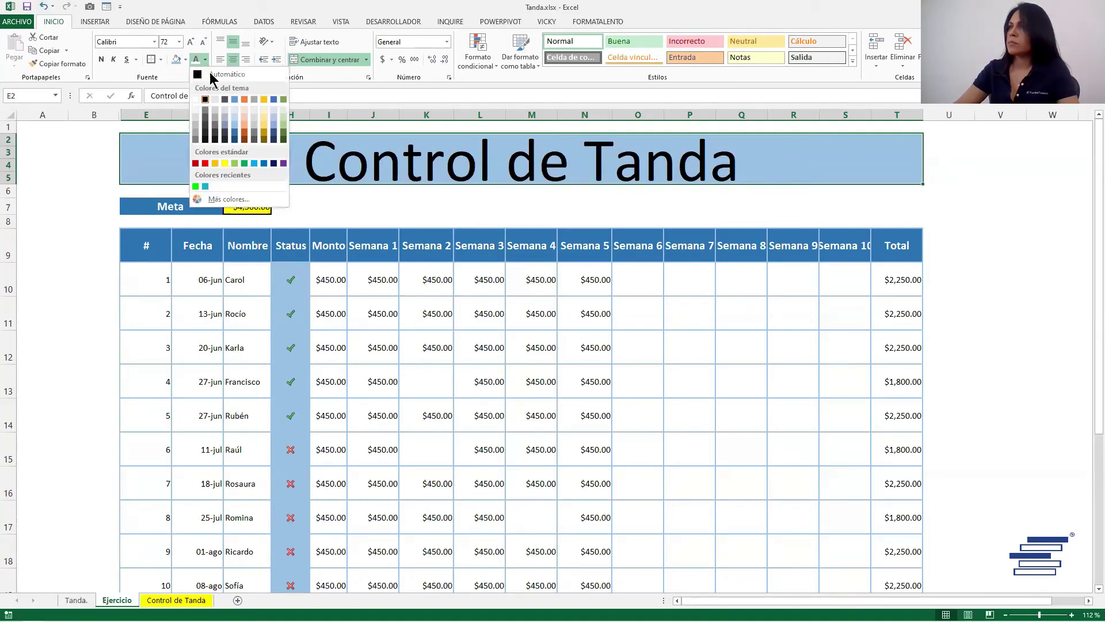
{"action": "left_click", "coordinate": [234, 139]}
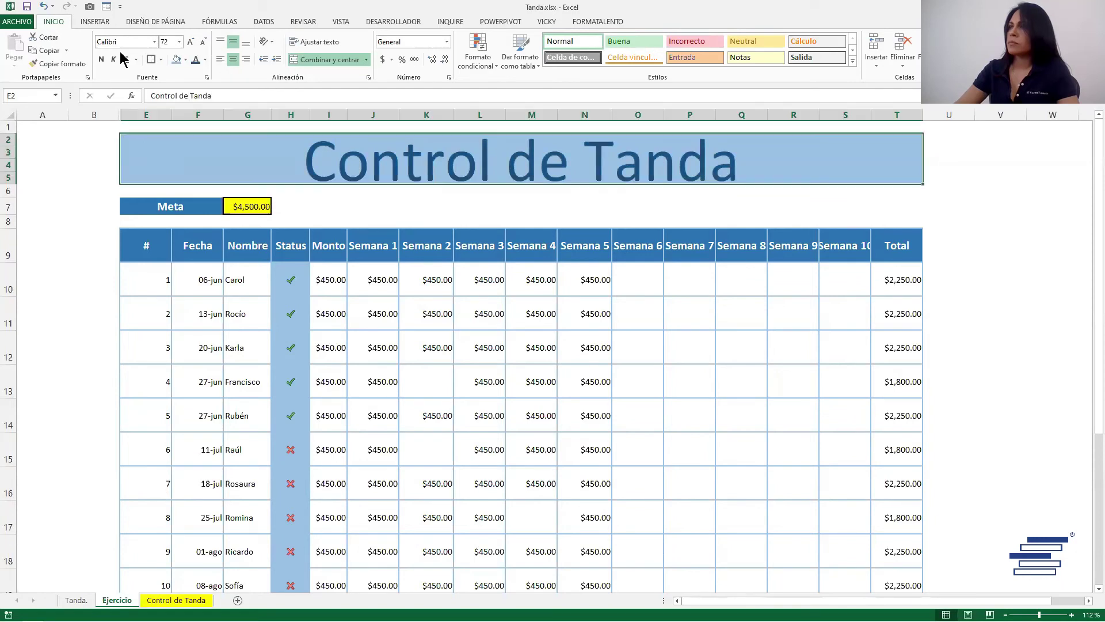
{"action": "left_click", "coordinate": [185, 60]}
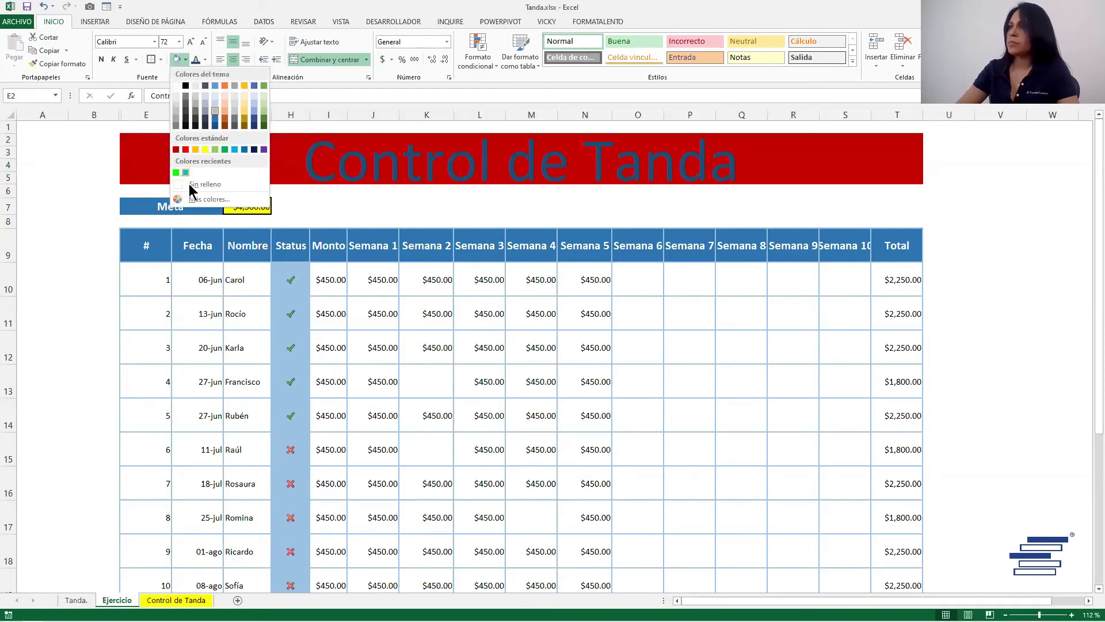
{"action": "left_click", "coordinate": [195, 184]}
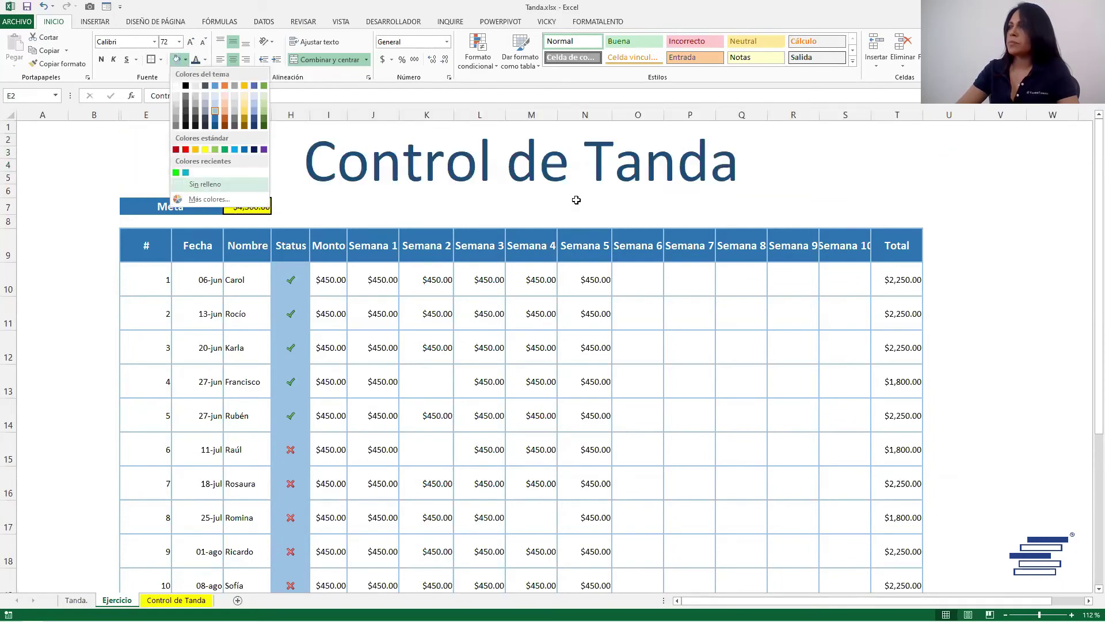
{"action": "left_click", "coordinate": [232, 41]}
{"action": "left_click", "coordinate": [232, 41]}
{"action": "left_click", "coordinate": [531, 205]}
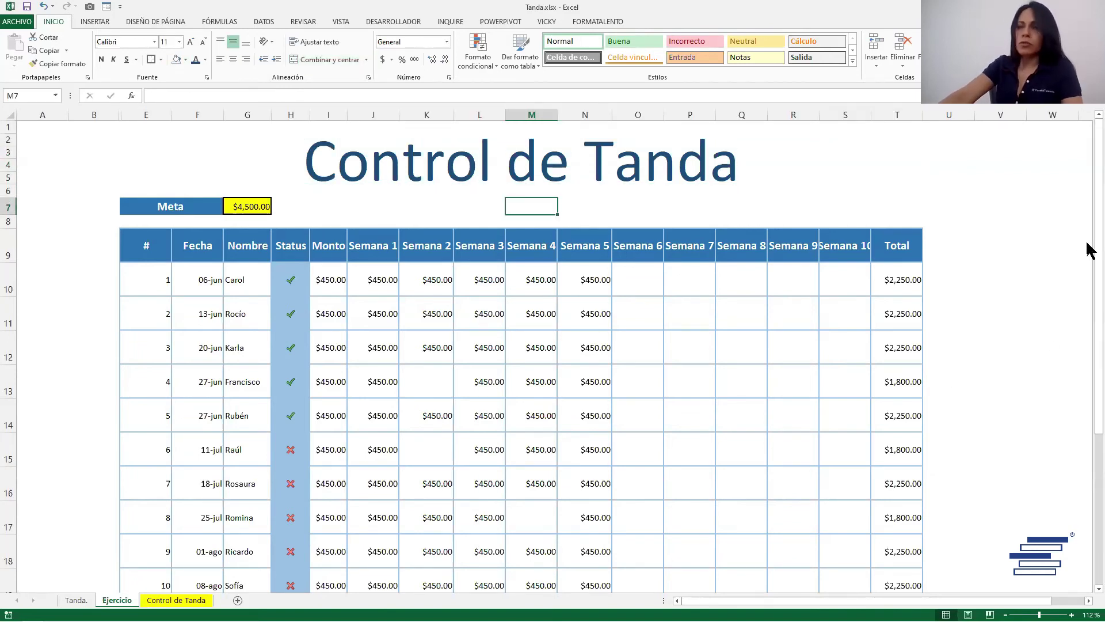
- Bring up the dashboard showing $10,000.00 saved and the fifth member next
{"action": "mouse_move", "coordinate": [1087, 247]}
{"action": "left_mouse_down"}
{"action": "mouse_move", "coordinate": [1087, 259]}
{"action": "mouse_move", "coordinate": [962, 338]}
{"action": "left_mouse_up"}
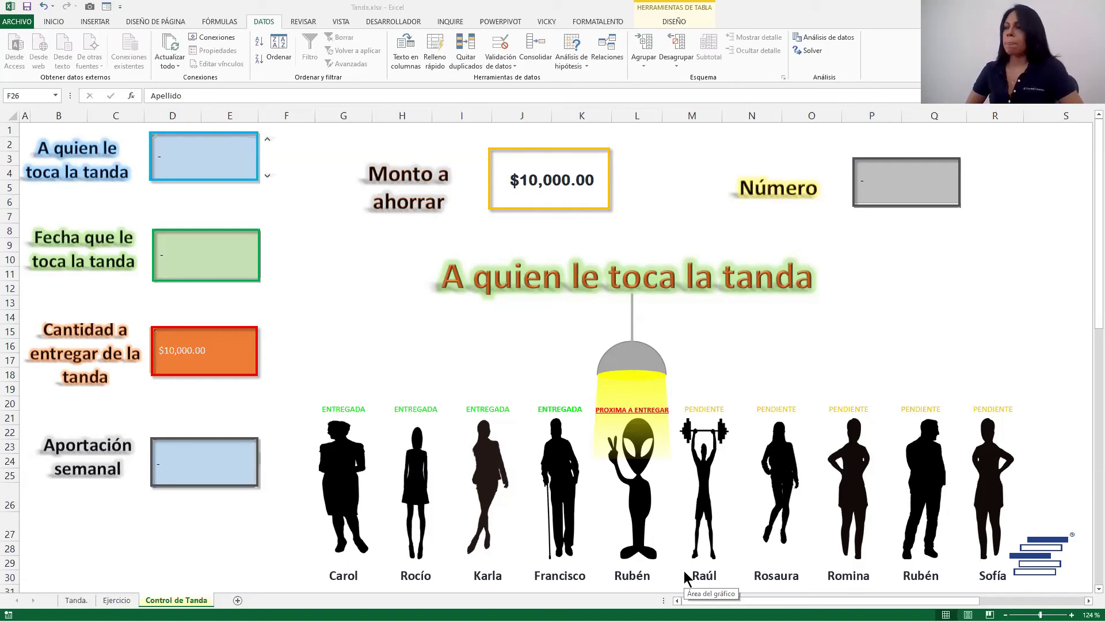
- Search the data form for Número de Tanda 5, reaching record 6 of 11
{"action": "left_click", "coordinate": [106, 7]}
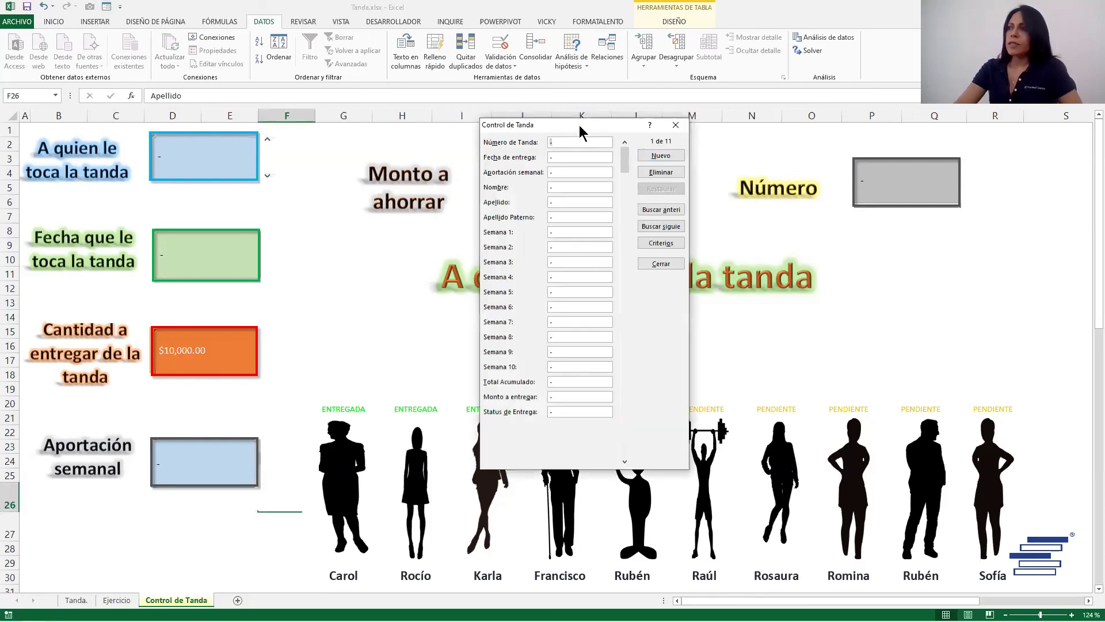
{"action": "left_click", "coordinate": [663, 244]}
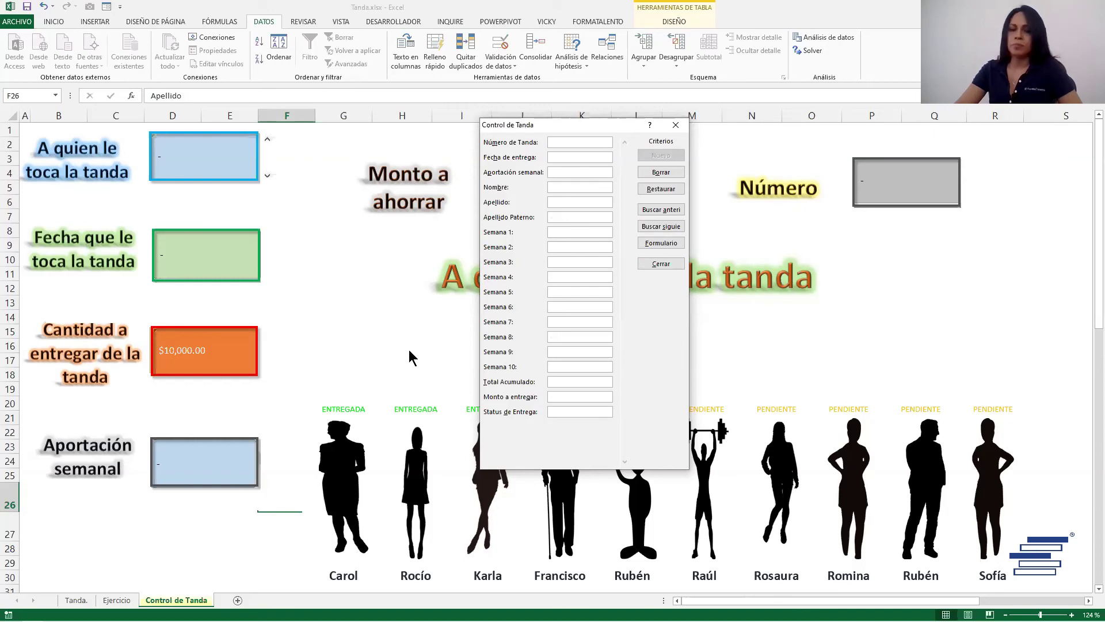
{"action": "type", "text": "5"}
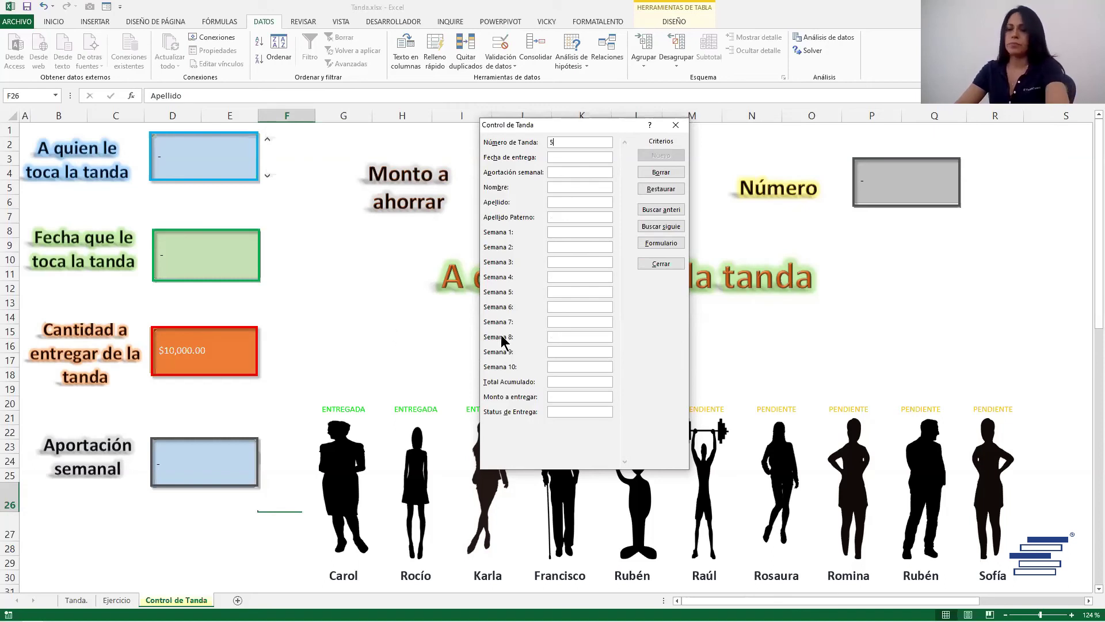
{"action": "key", "text": "Return"}
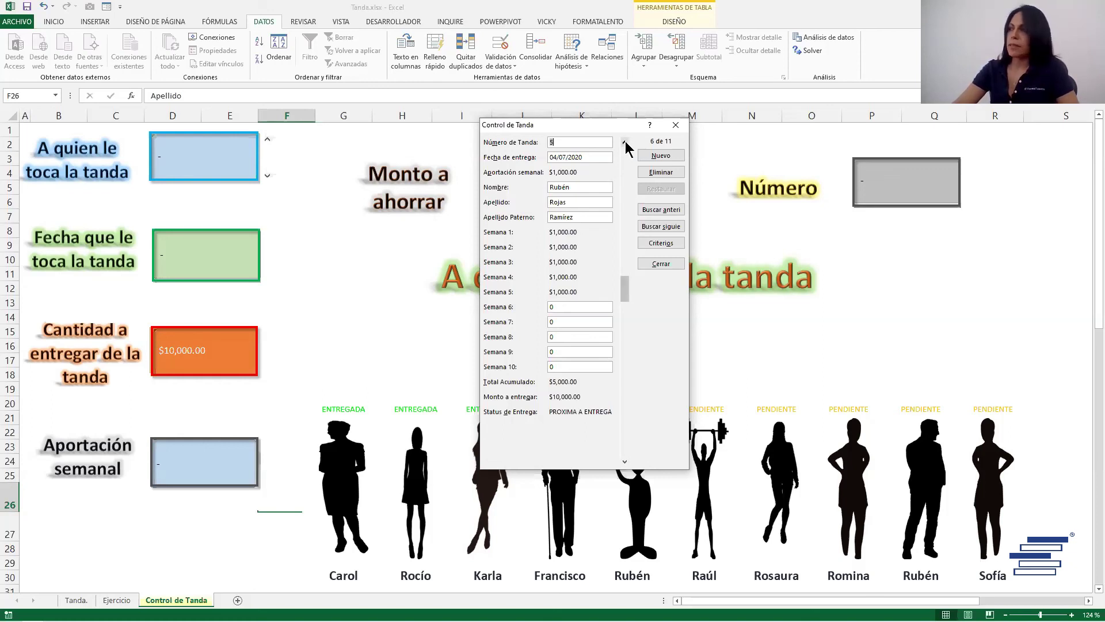
- Step back three records, then forward four to record 7 (tanda 6, PENDIENTE)
{"action": "left_click", "coordinate": [624, 142]}
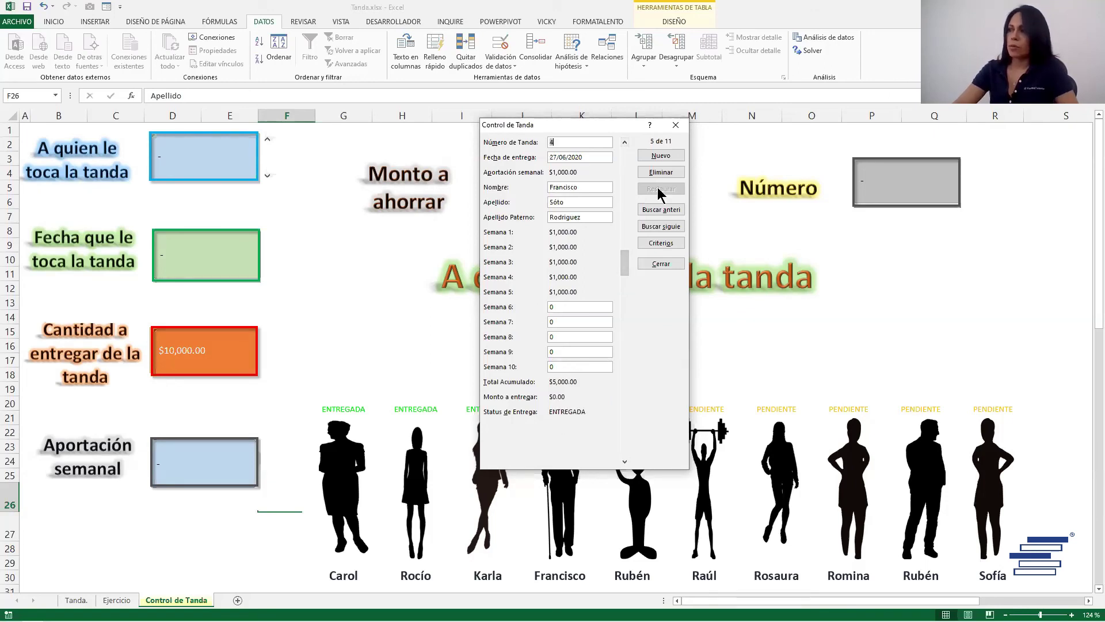
{"action": "left_click", "coordinate": [625, 141]}
{"action": "left_click", "coordinate": [624, 142]}
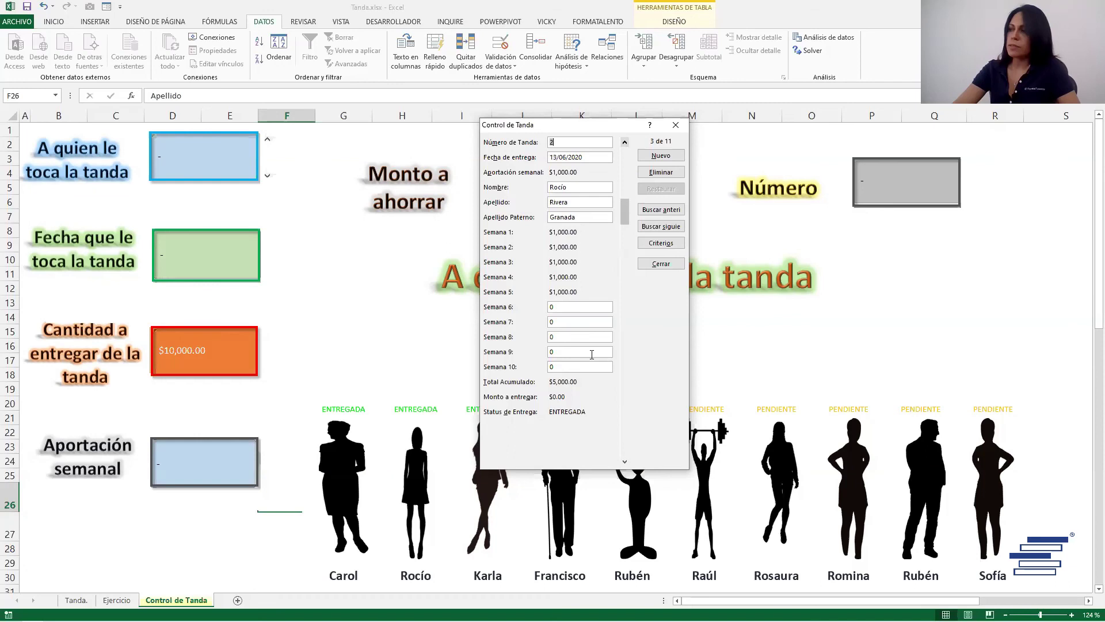
{"action": "left_click", "coordinate": [625, 460]}
{"action": "left_click", "coordinate": [624, 461]}
{"action": "left_click", "coordinate": [624, 461]}
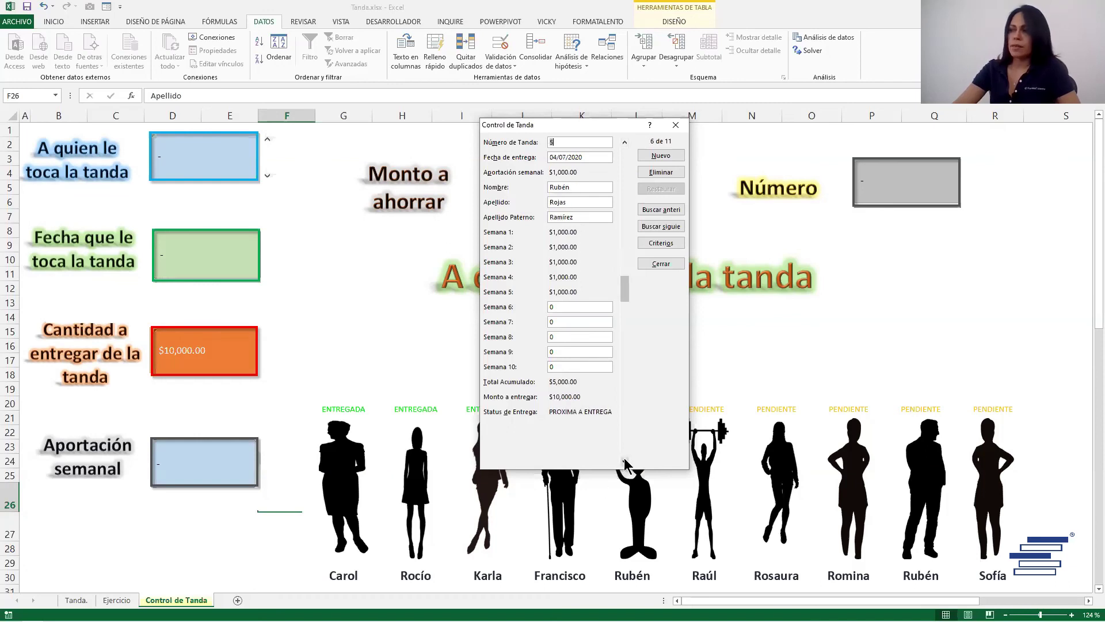
{"action": "left_click", "coordinate": [624, 461]}
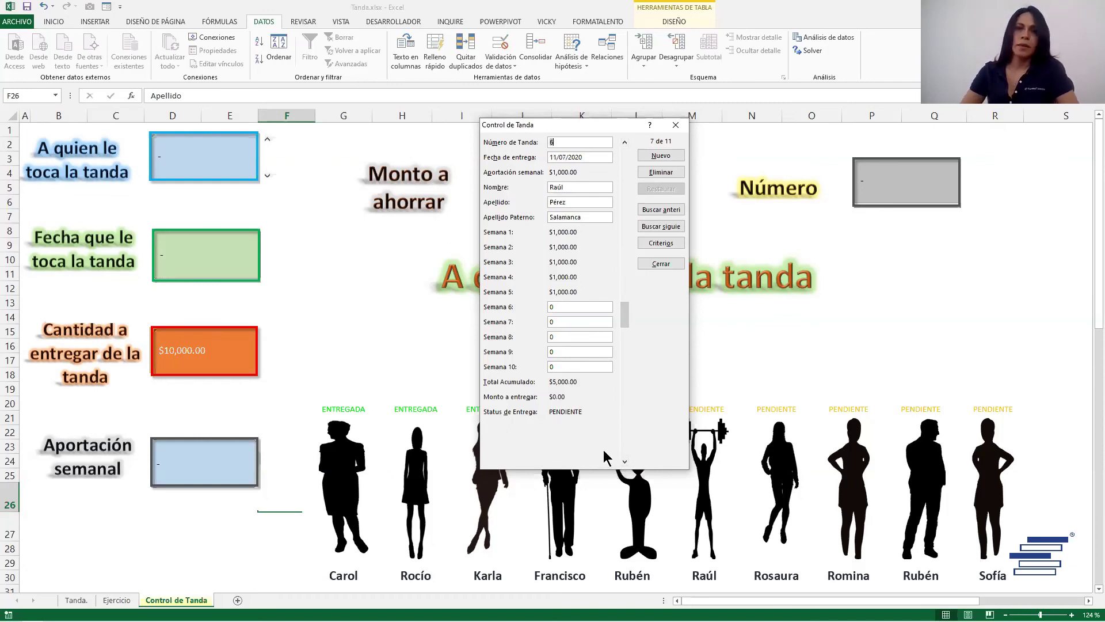